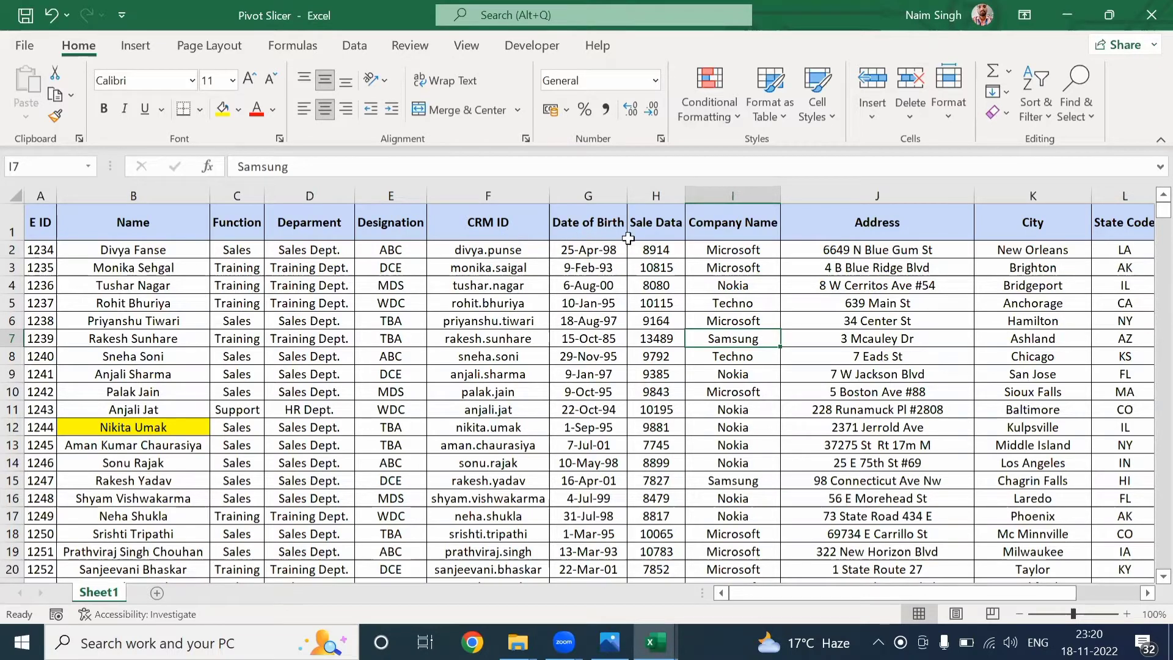
Step: Look through the header row from Deparment to Country, including Sale Data, Company Name, Address, City and State Code
{"action": "left_click", "coordinate": [648, 235]}
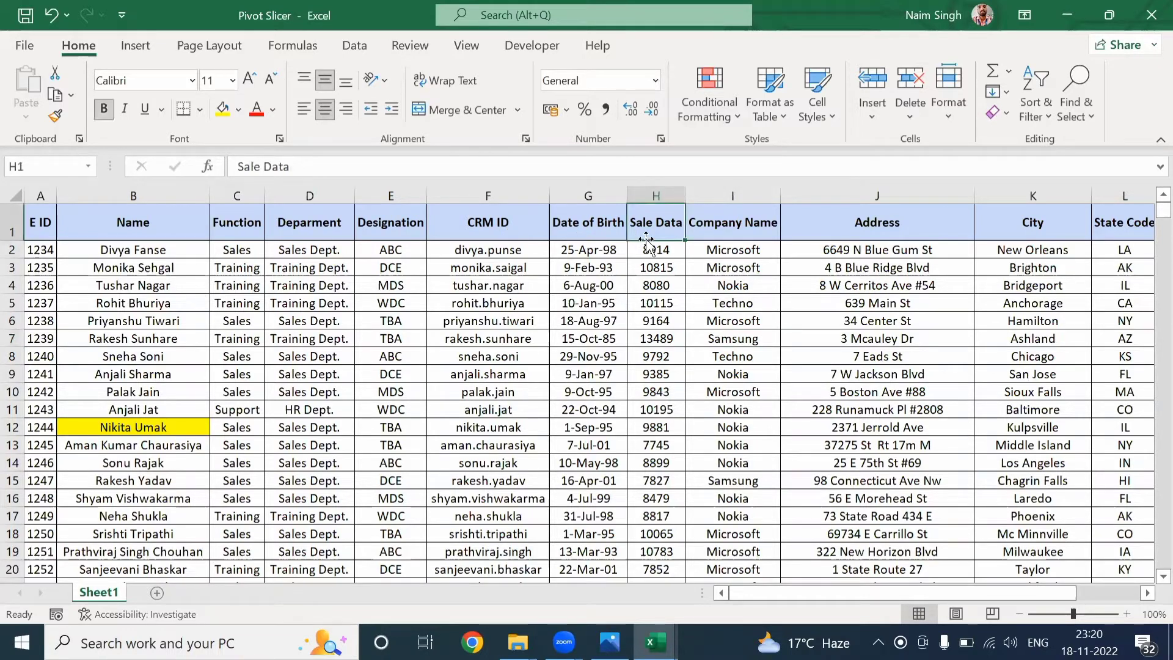
{"action": "key", "text": "Right"}
{"action": "key", "text": "Right"}
{"action": "key", "text": "Right"}
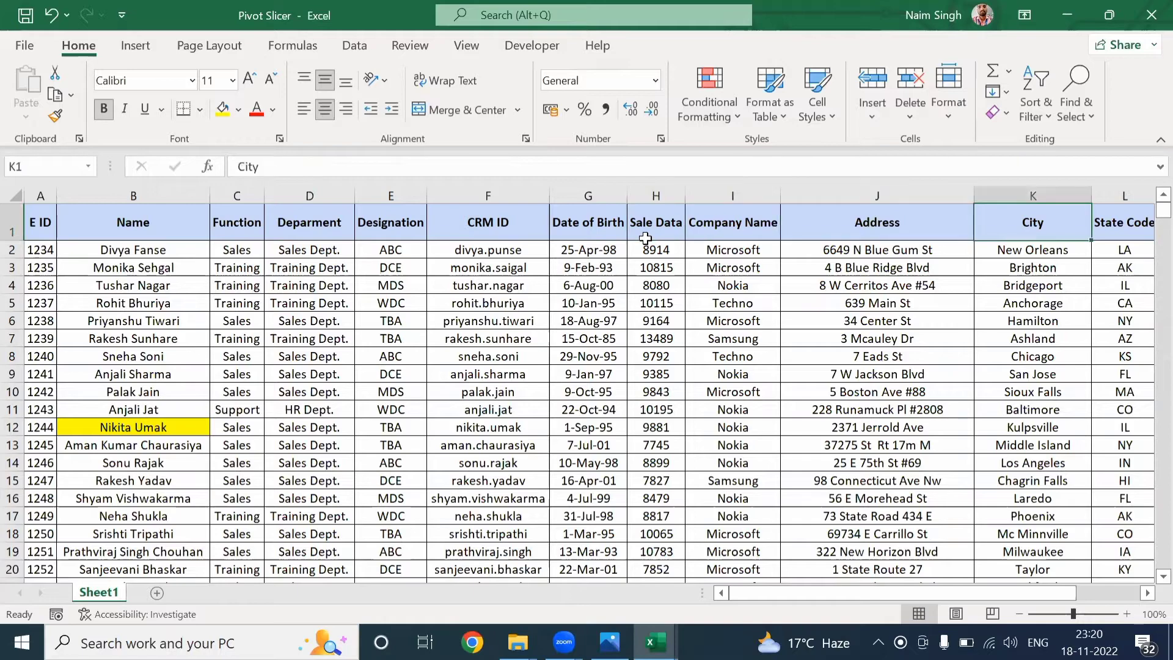
{"action": "key", "text": "Right"}
{"action": "key", "text": "Right"}
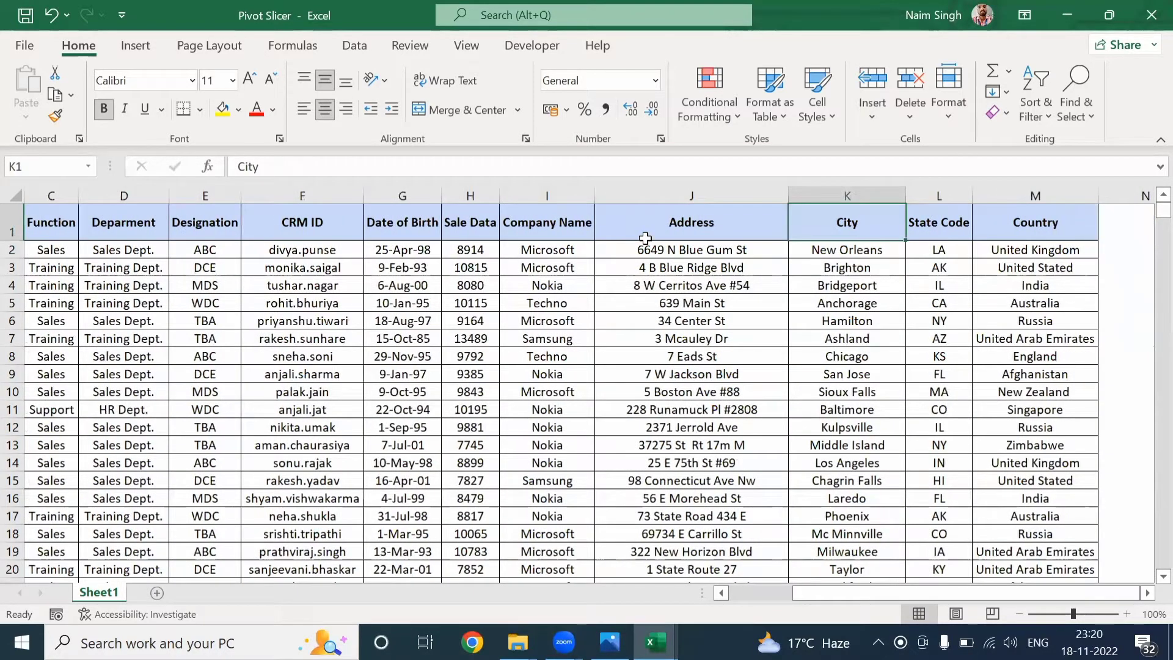
{"action": "key", "text": "Left"}
{"action": "key", "text": "Right"}
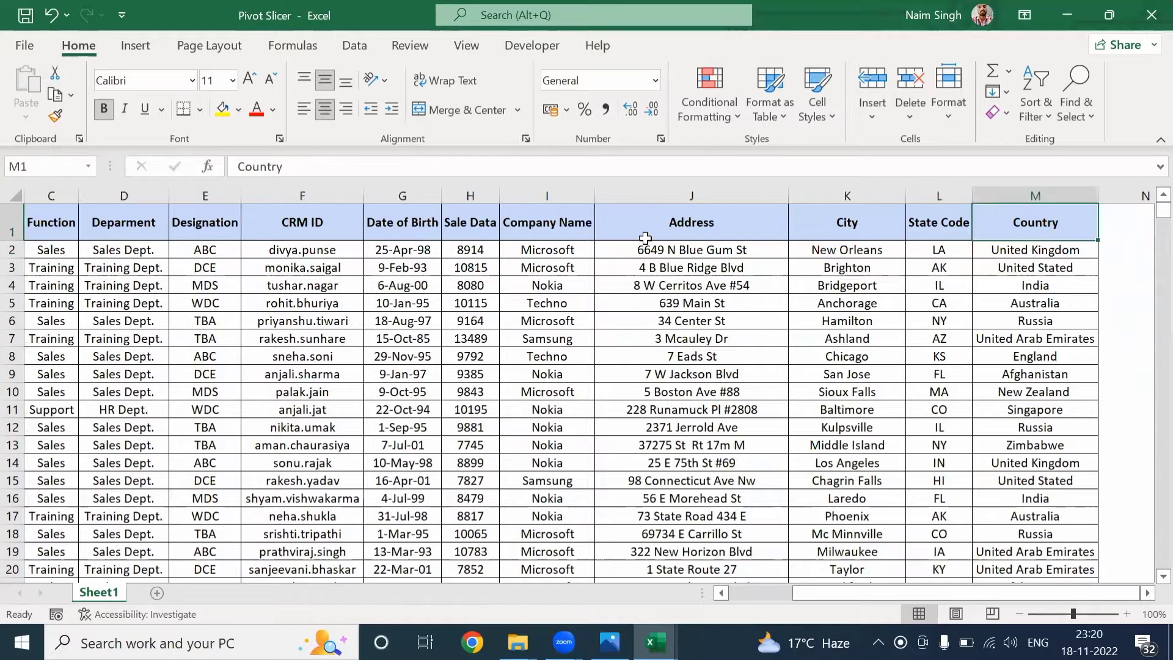
{"action": "key", "text": "Left"}
{"action": "key", "text": "Left"}
{"action": "key", "text": "Left"}
{"action": "key", "text": "Left"}
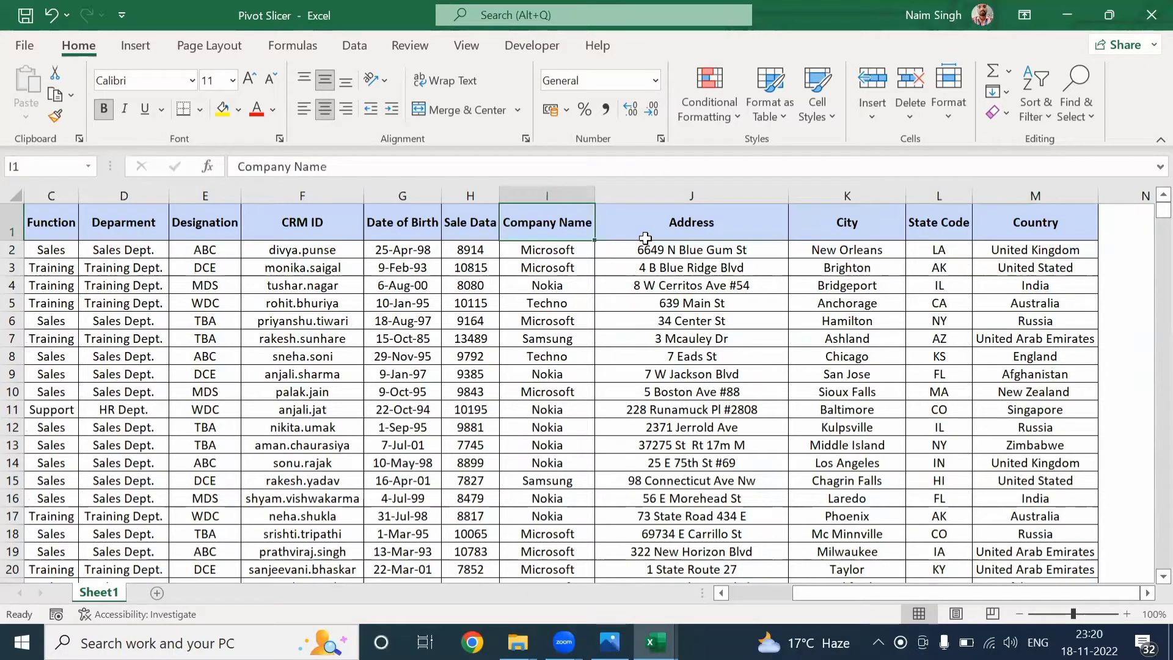
{"action": "key", "text": "Left"}
{"action": "key", "text": "Left"}
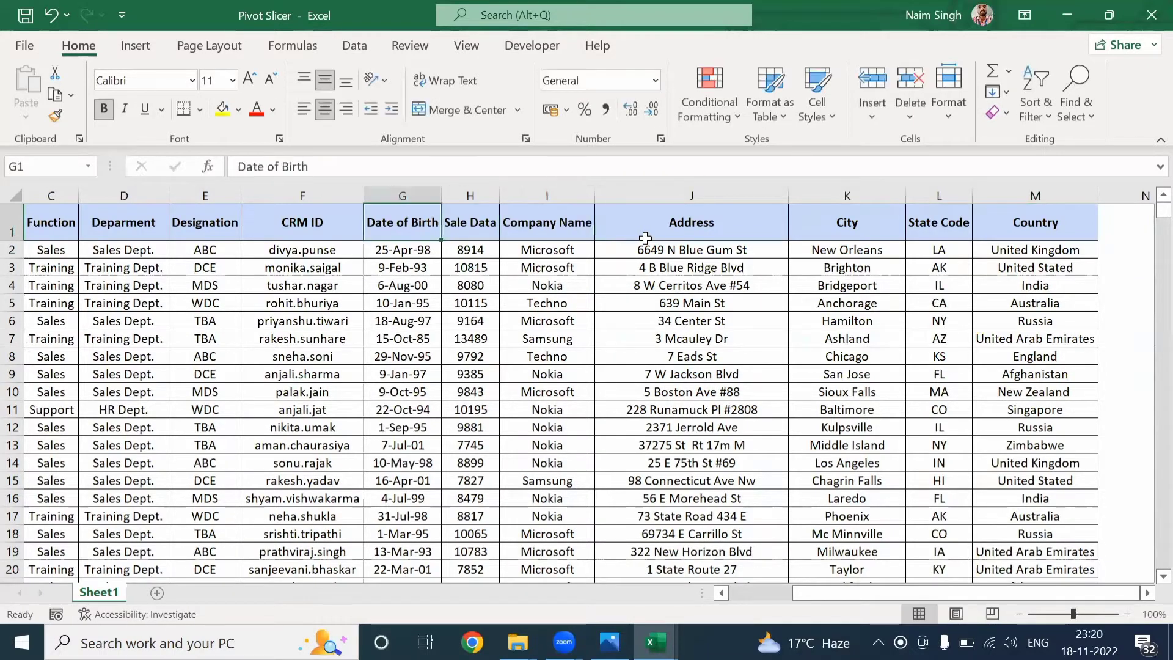
{"action": "key", "text": "Left"}
{"action": "key", "text": "Left"}
{"action": "key", "text": "Left"}
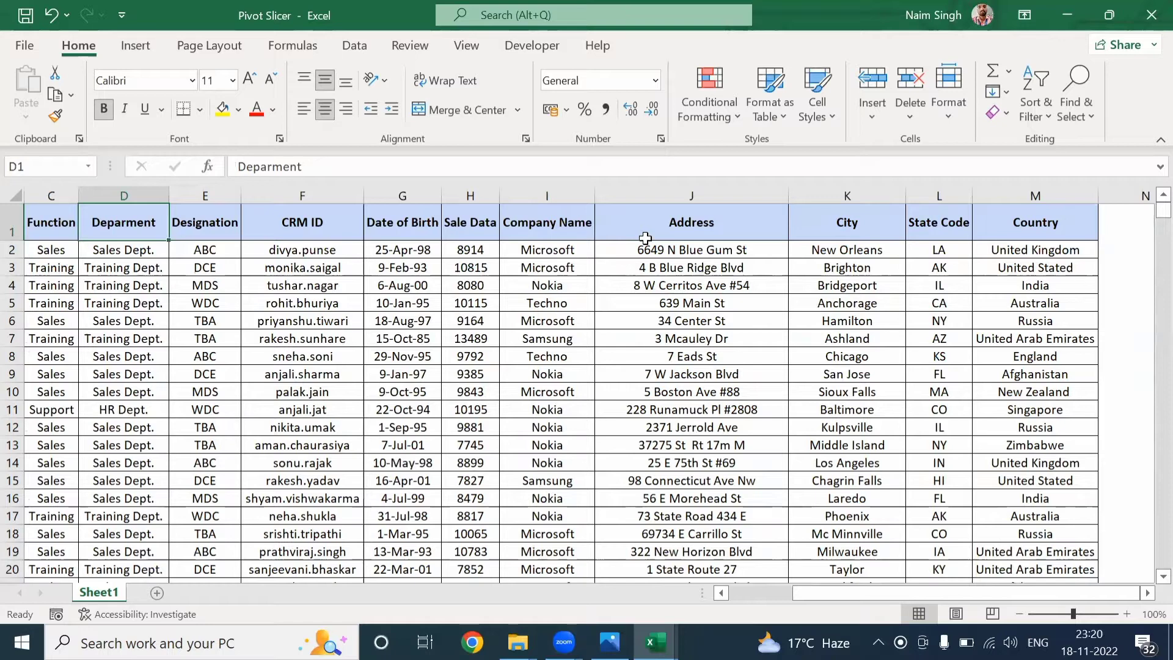
{"action": "key", "text": "Right"}
{"action": "key", "text": "Right"}
{"action": "key", "text": "Right"}
{"action": "key", "text": "Right"}
{"action": "key", "text": "Right"}
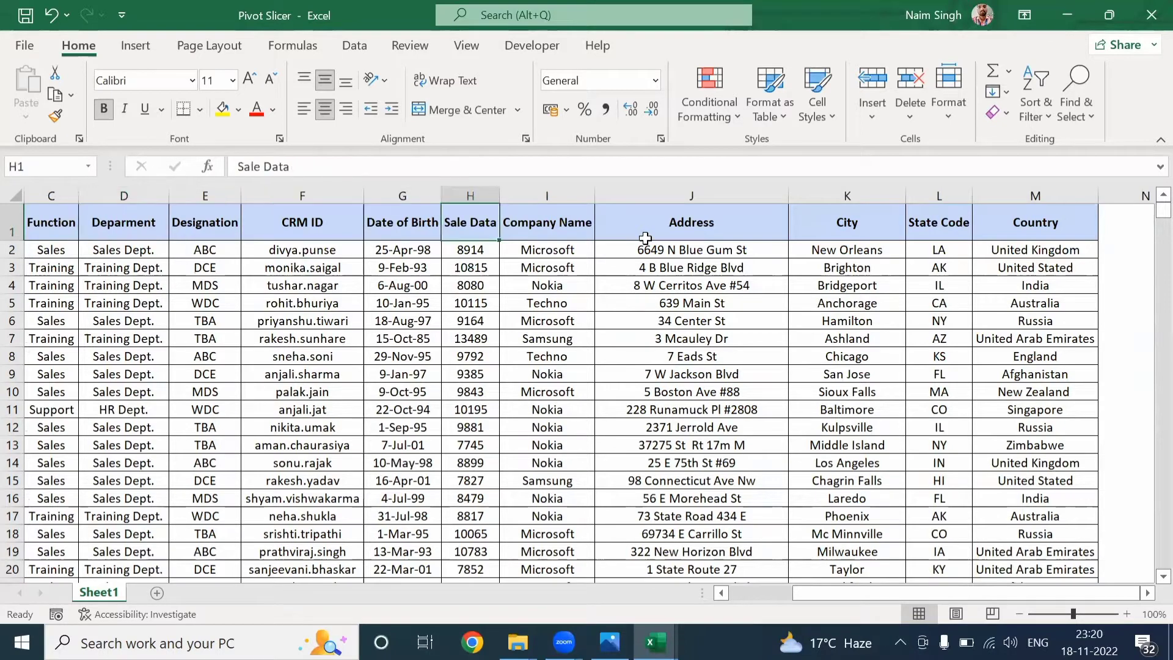
Step: Add filters to the header row and review the companies listed in the Company Name filter
{"action": "key", "text": "ctrl+shift+l"}
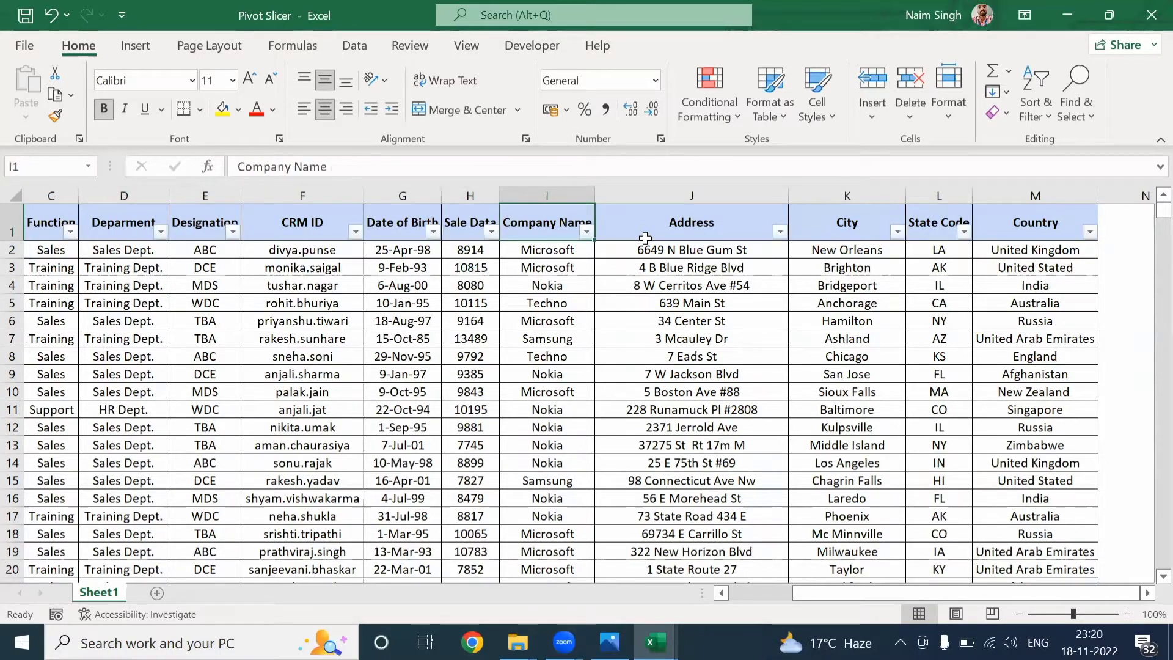
{"action": "key", "text": "alt+Down"}
{"action": "key", "text": "Down"}
{"action": "key", "text": "Down"}
{"action": "key", "text": "Down"}
{"action": "key", "text": "Down"}
{"action": "key", "text": "Down"}
{"action": "key", "text": "Down"}
{"action": "key", "text": "Down"}
{"action": "key", "text": "Down"}
{"action": "key", "text": "Down"}
{"action": "key", "text": "Down"}
{"action": "key", "text": "Down"}
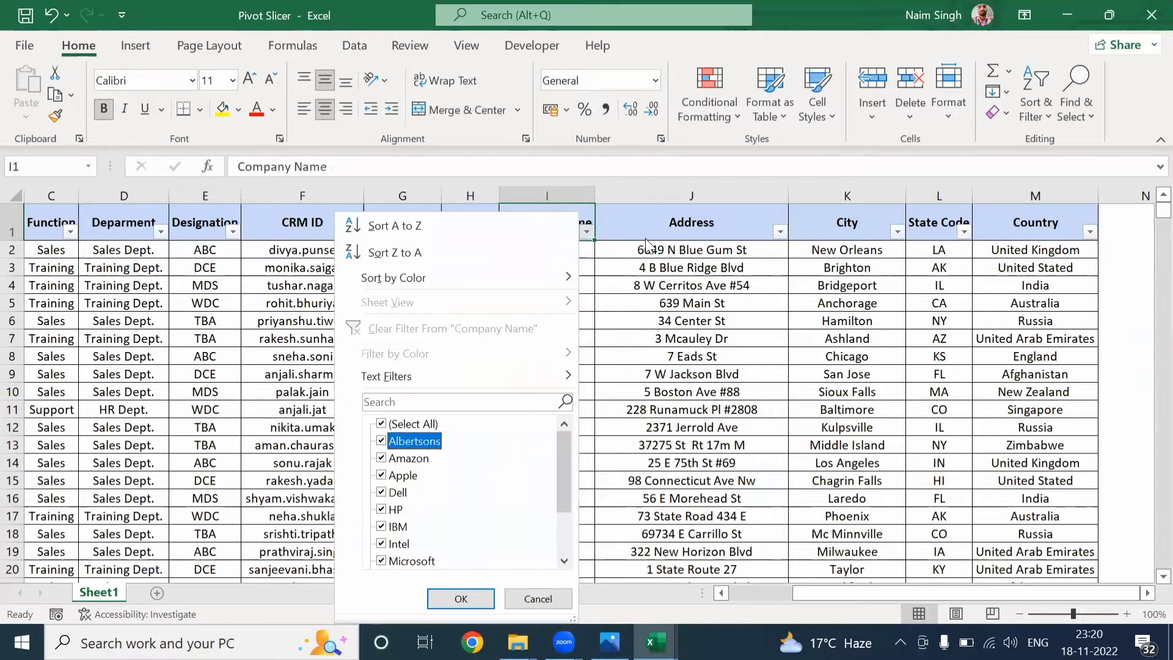
{"action": "key", "text": "Down"}
{"action": "key", "text": "Down"}
{"action": "key", "text": "Down"}
{"action": "key", "text": "Down"}
{"action": "key", "text": "Down"}
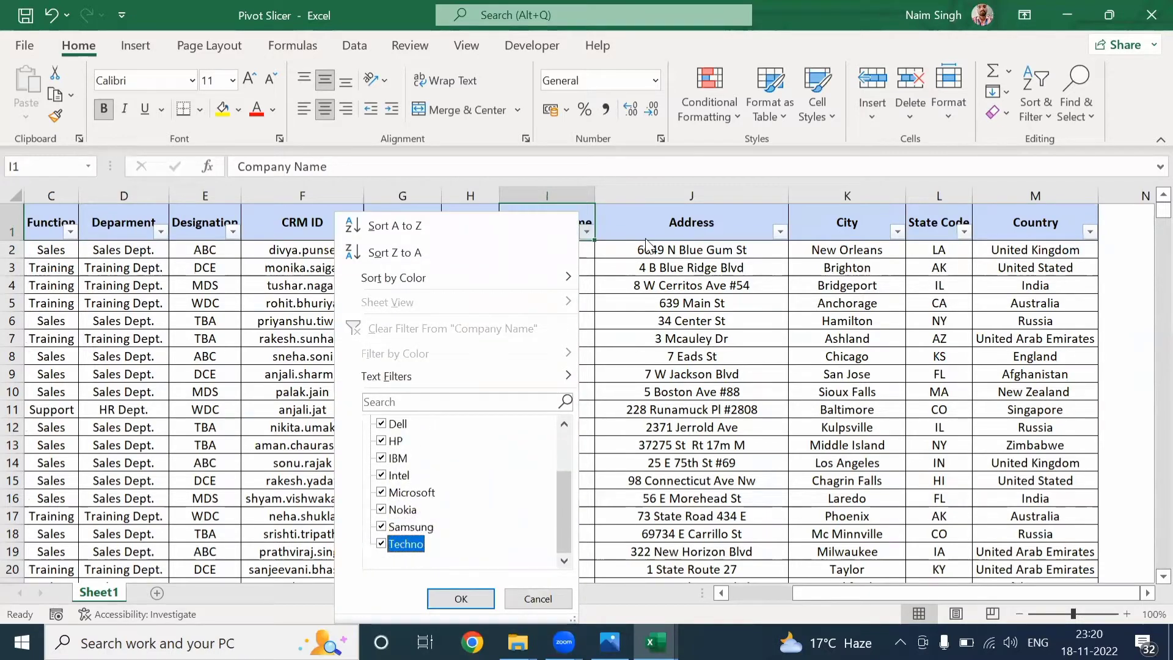
{"action": "key", "text": "Tab"}
{"action": "key", "text": "Return"}
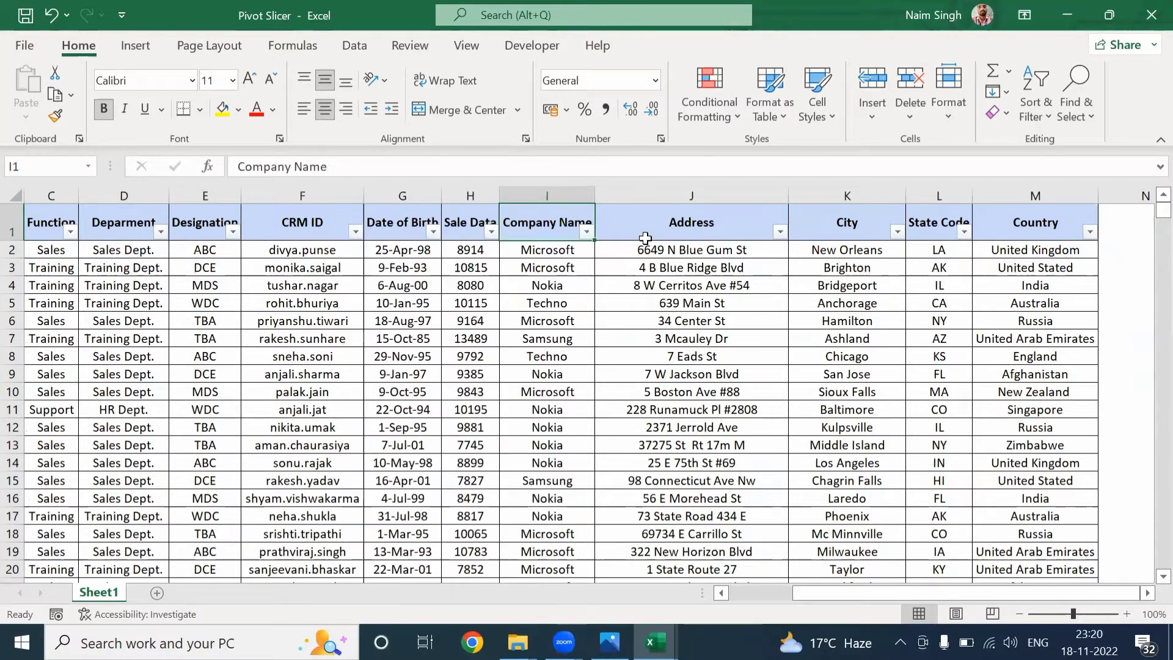
Step: Remove the filters from the header row and make N2, the empty cell beside the first Country entry, active
{"action": "key", "text": "Right"}
{"action": "key", "text": "Down"}
{"action": "key", "text": "Right"}
{"action": "key", "text": "Right"}
{"action": "key", "text": "Right"}
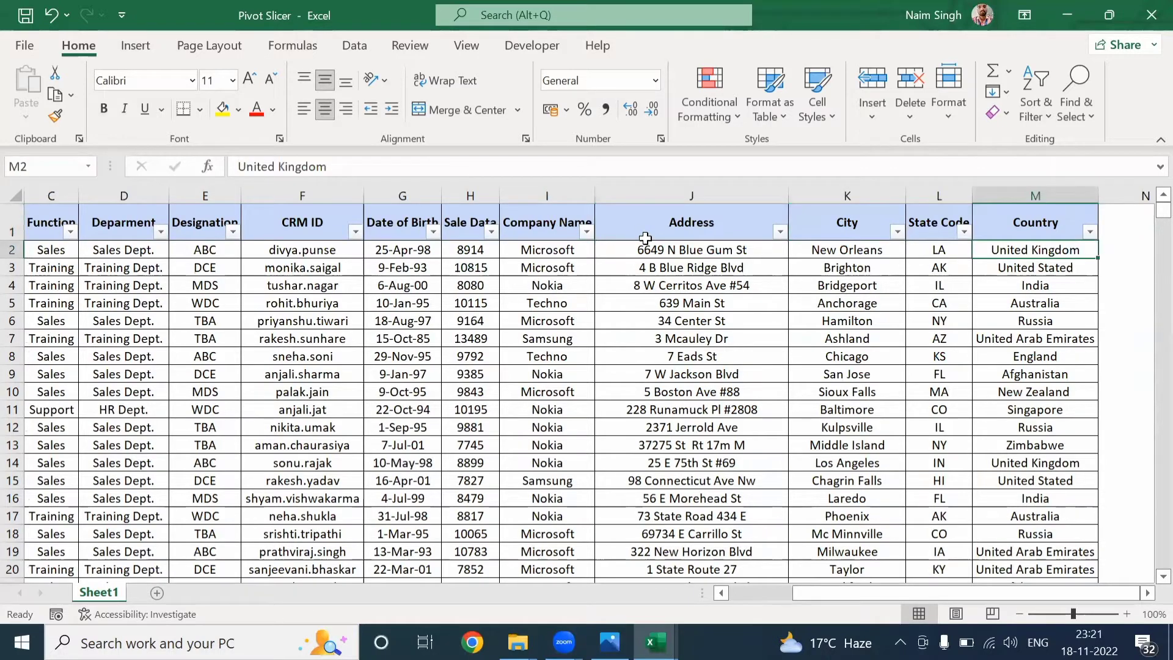
{"action": "key", "text": "Right"}
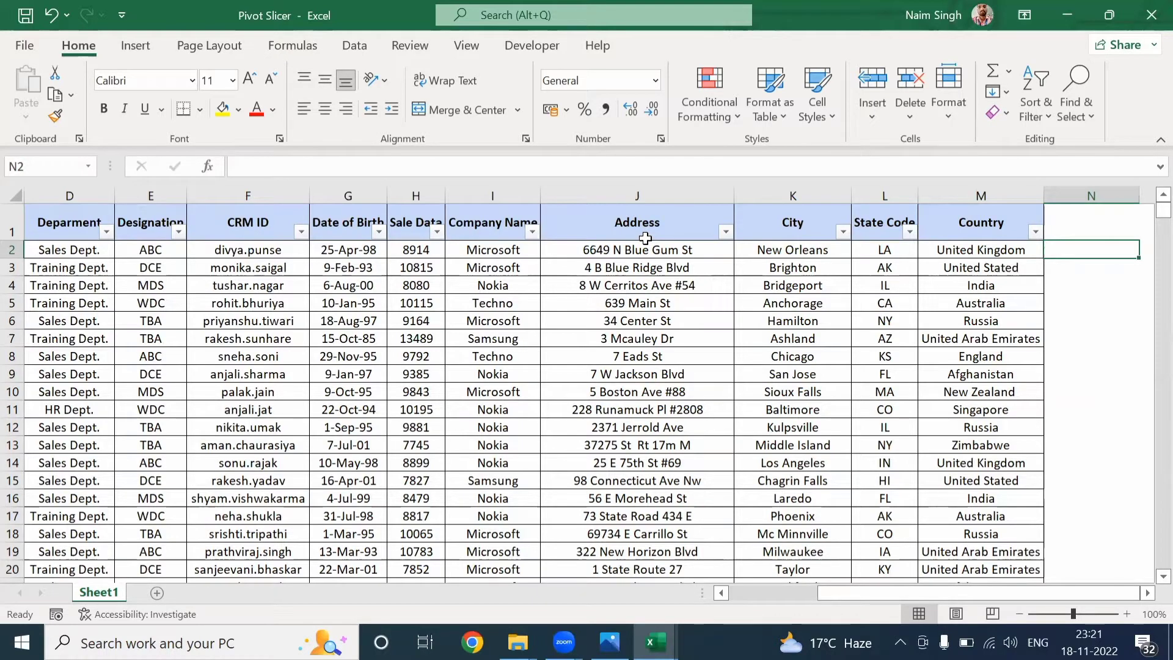
{"action": "key", "text": "Right"}
{"action": "key", "text": "Left"}
{"action": "key", "text": "Left"}
{"action": "key", "text": "Right"}
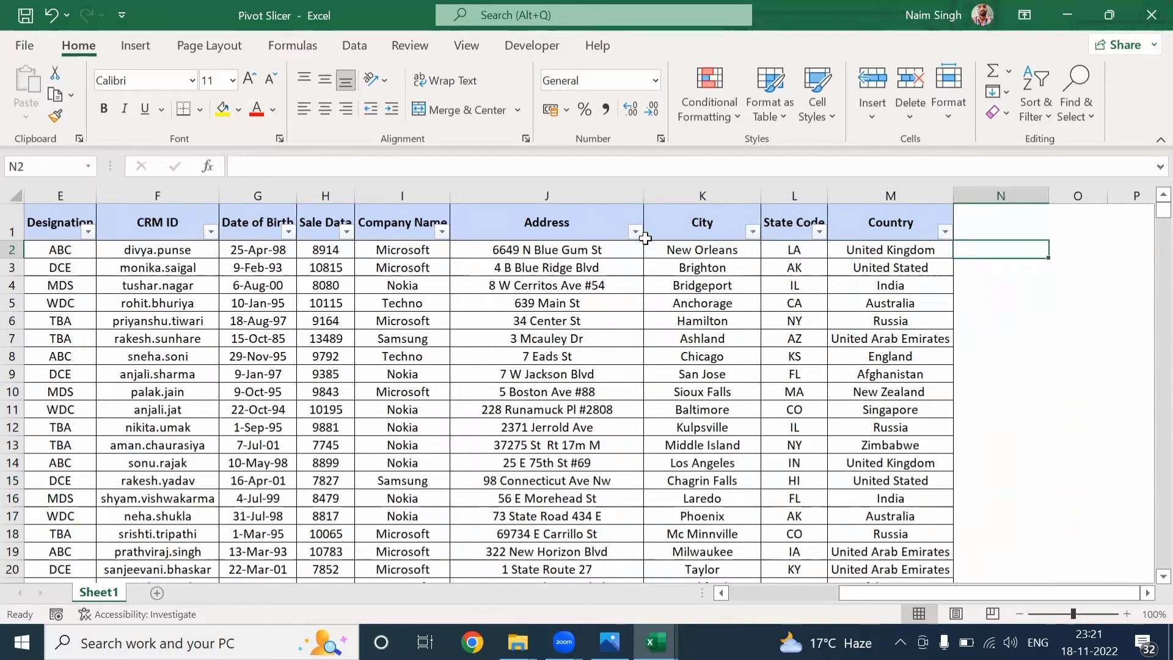
{"action": "key", "text": "ctrl+shift+l"}
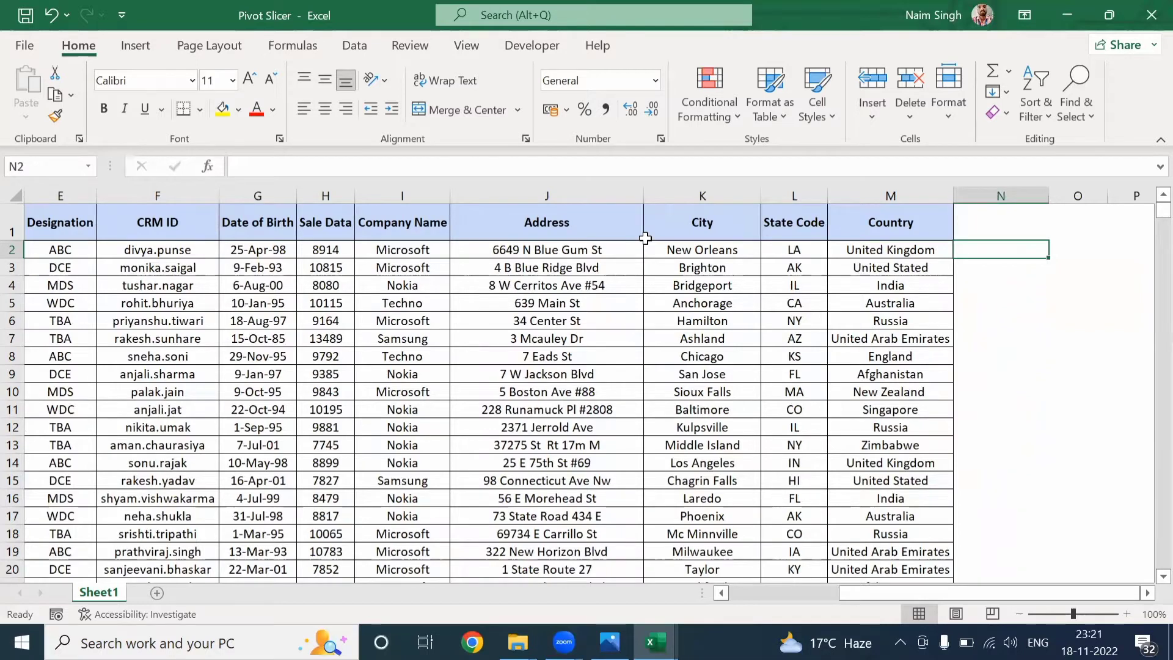
Step: Begin a CONCATENATE formula in N2 that joins the address in J2 and the city in K2 with a space between them
{"action": "type", "text": "=c"}
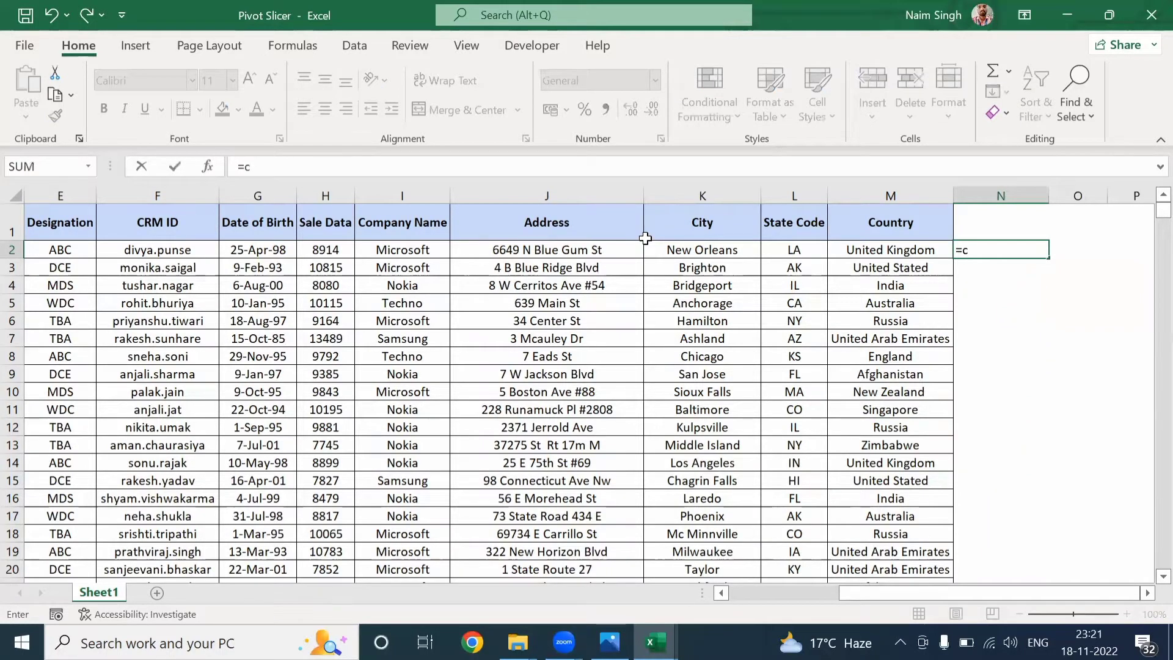
{"action": "type", "text": "onc"}
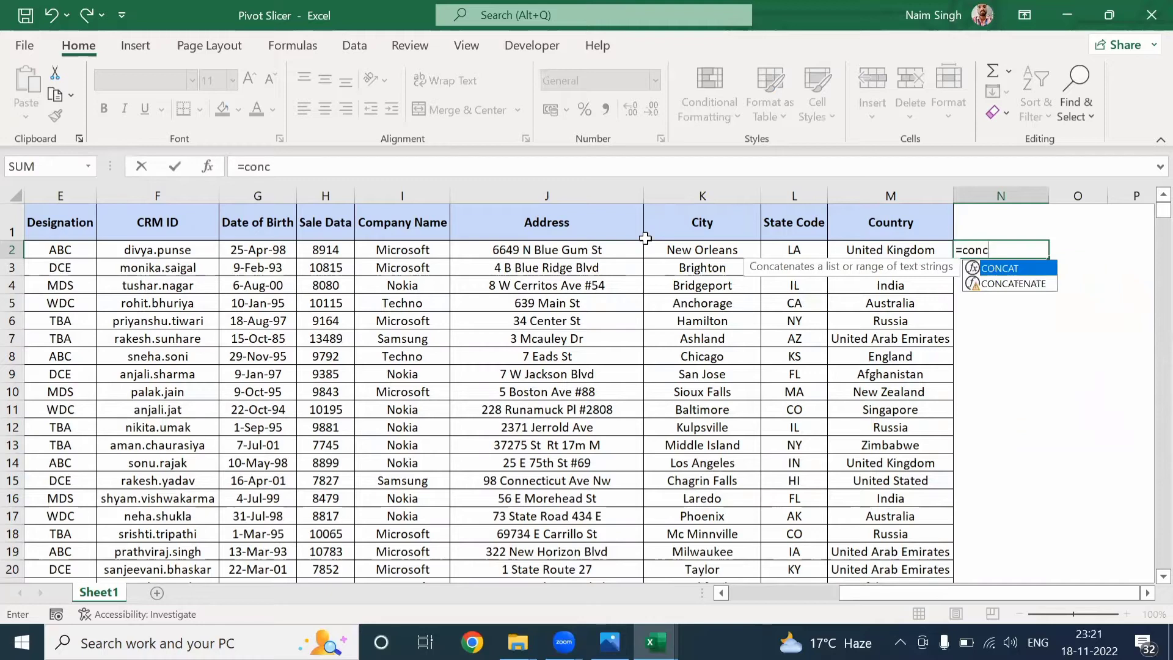
{"action": "key", "text": "Down"}
{"action": "key", "text": "Tab"}
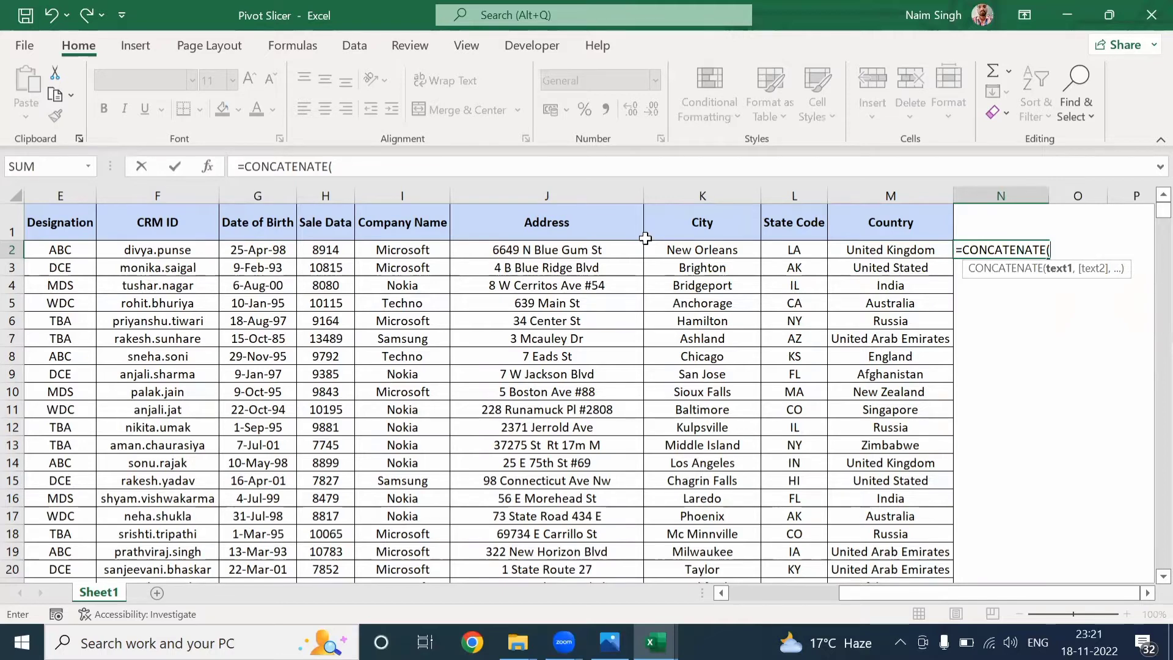
{"action": "key", "text": "Left"}
{"action": "key", "text": "Left"}
{"action": "key", "text": "Left"}
{"action": "key", "text": "Left"}
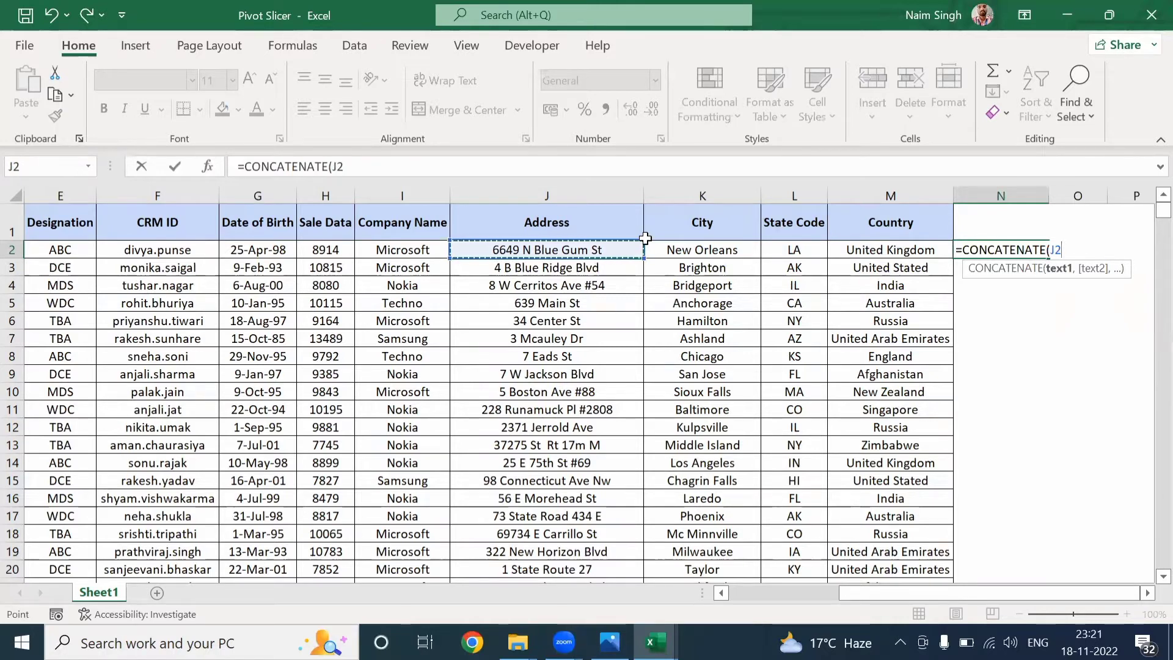
{"action": "type", "text": ","}
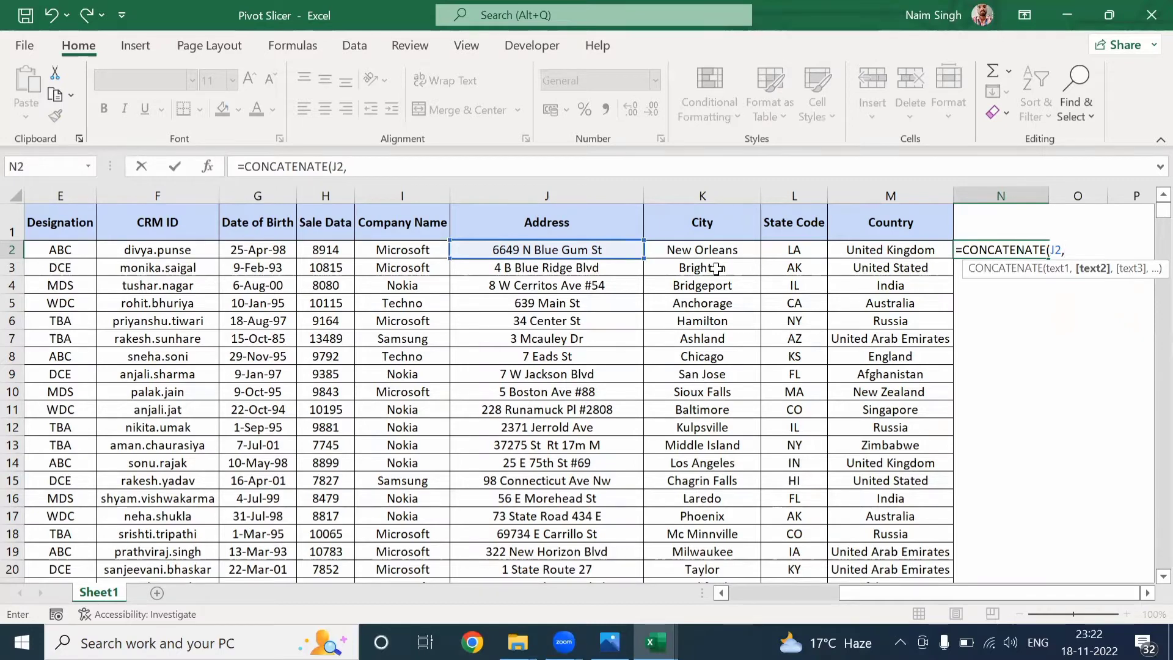
{"action": "type", "text": "\""}
{"action": "type", "text": ","}
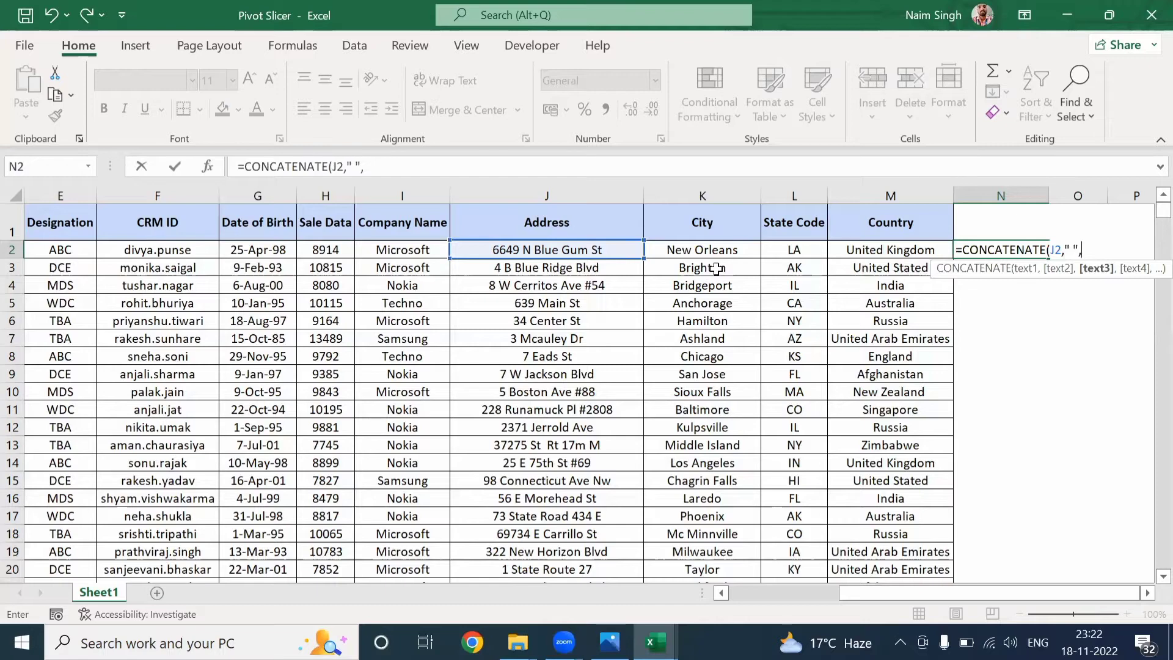
{"action": "key", "text": "BackSpace"}
{"action": "type", "text": ","}
{"action": "left_click", "coordinate": [703, 244]}
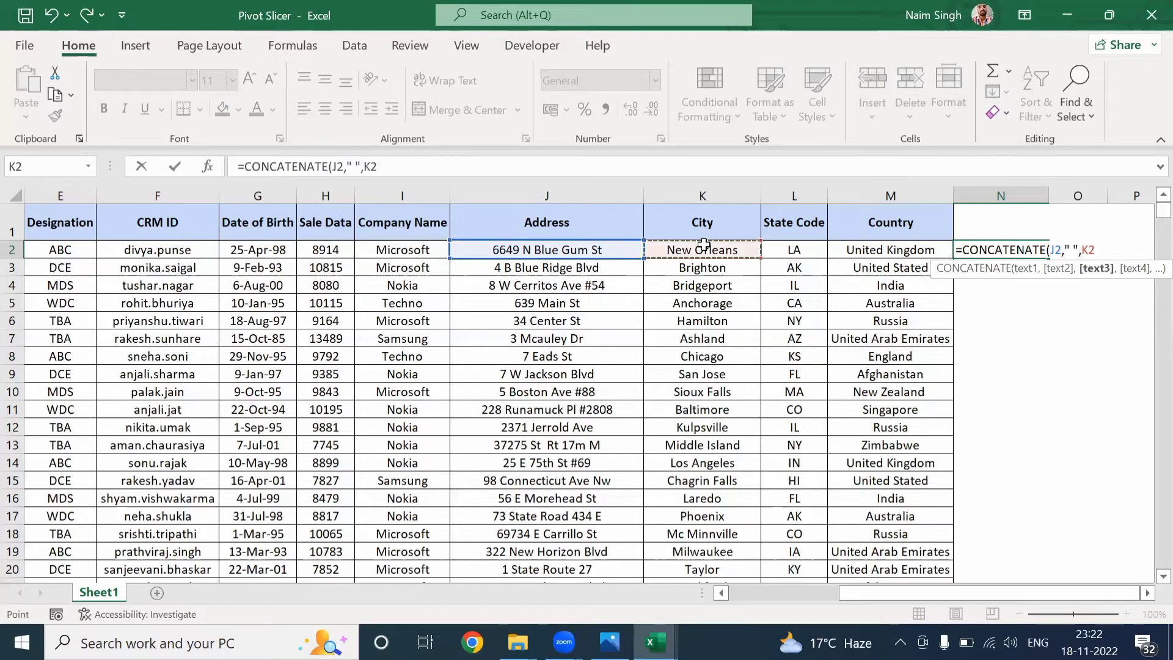
Step: Complete the N2 formula with the state code in L2 and country in M2, as =CONCATENATE(J2," ",K2," ",L2," ",M2)
{"action": "type", "text": ","}
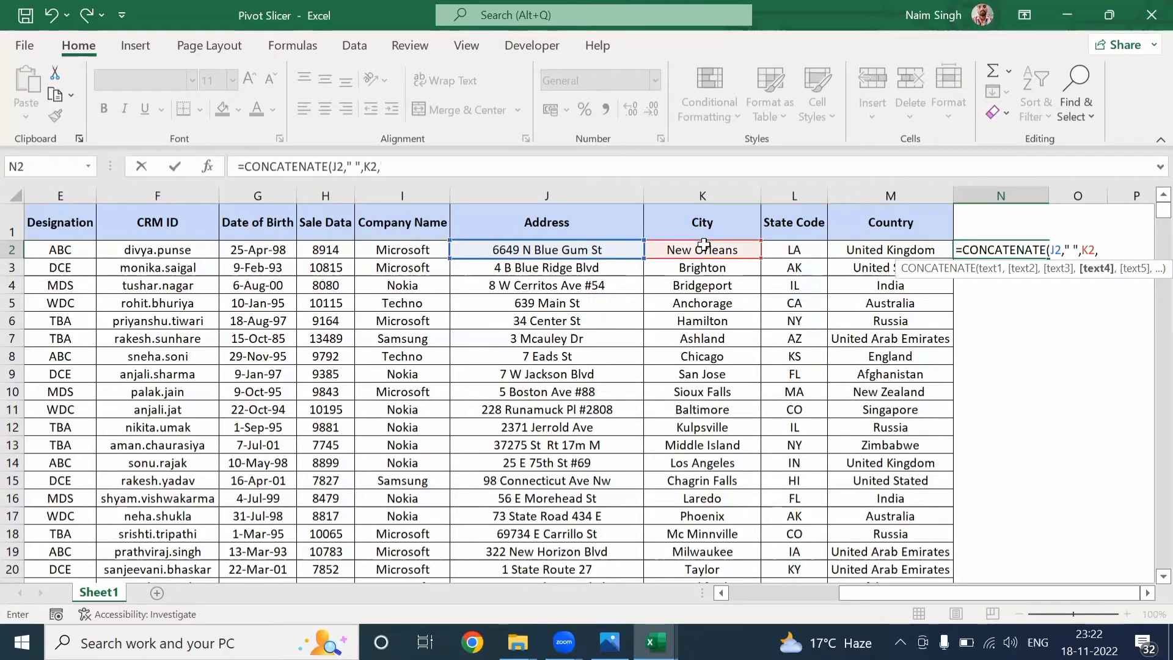
{"action": "type", "text": "\" \","}
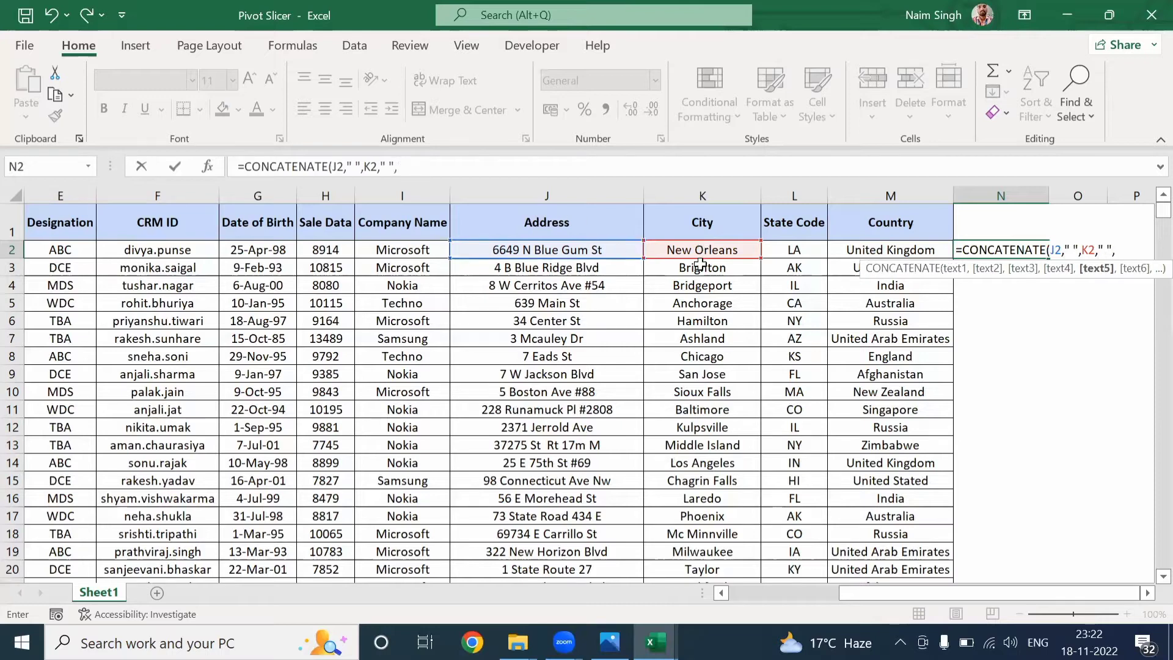
{"action": "left_click", "coordinate": [788, 250]}
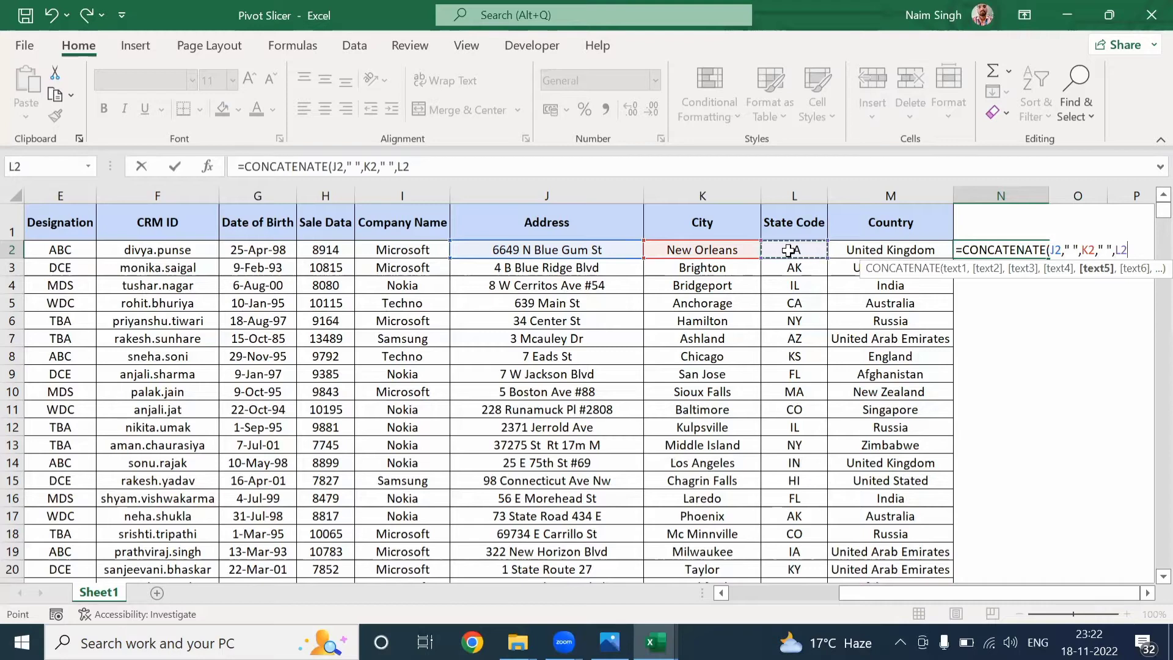
{"action": "type", "text": ","}
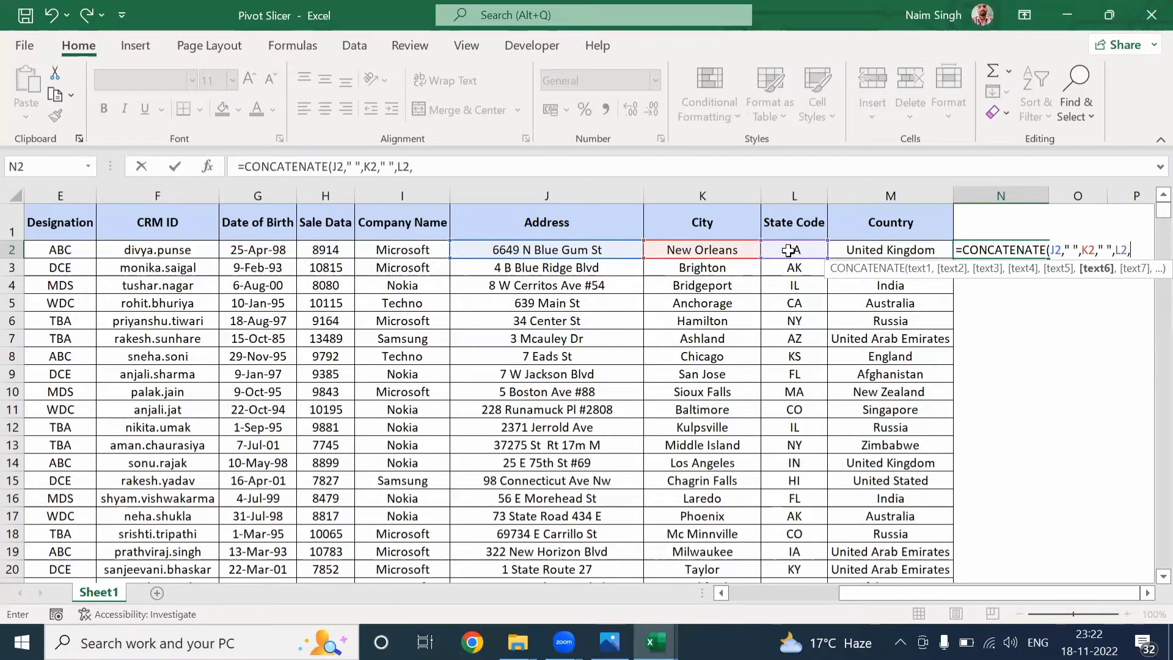
{"action": "type", "text": "\" \","}
{"action": "left_click", "coordinate": [872, 247]}
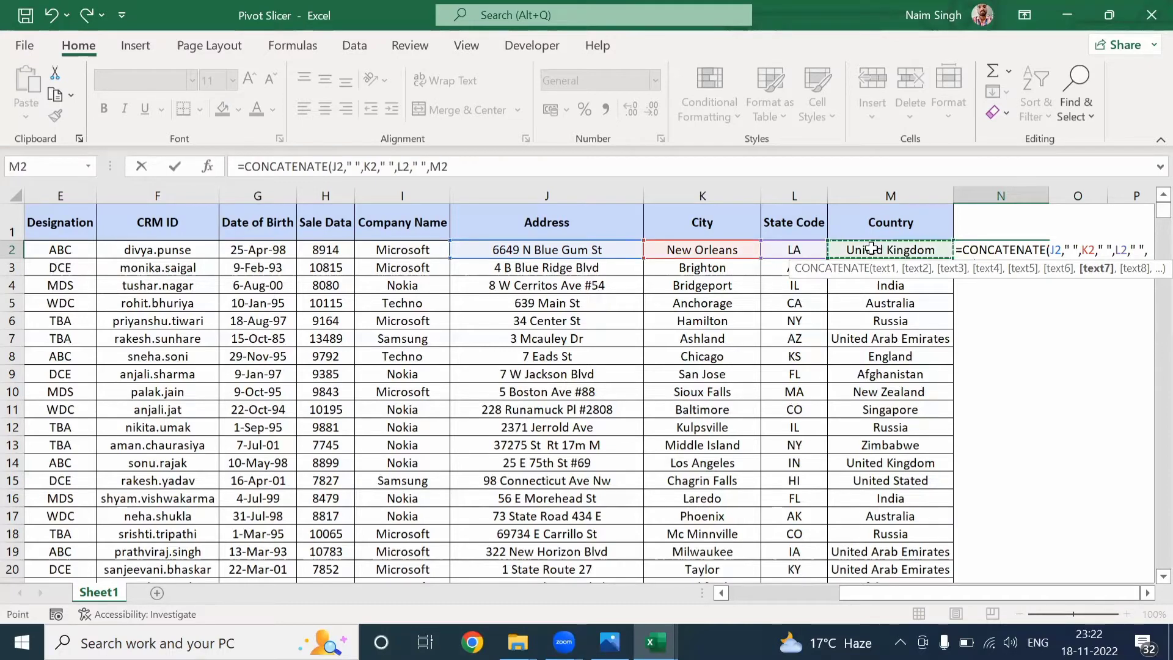
{"action": "type", "text": ")"}
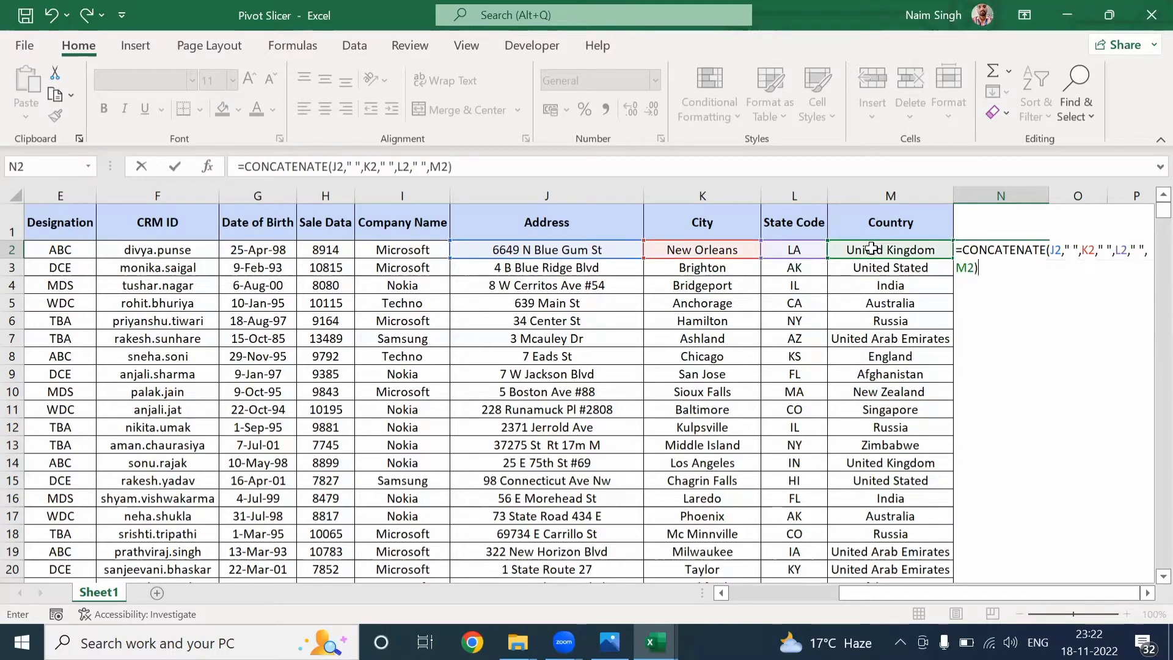
{"action": "key", "text": "Return"}
{"action": "key", "text": "Left"}
{"action": "key", "text": "Up"}
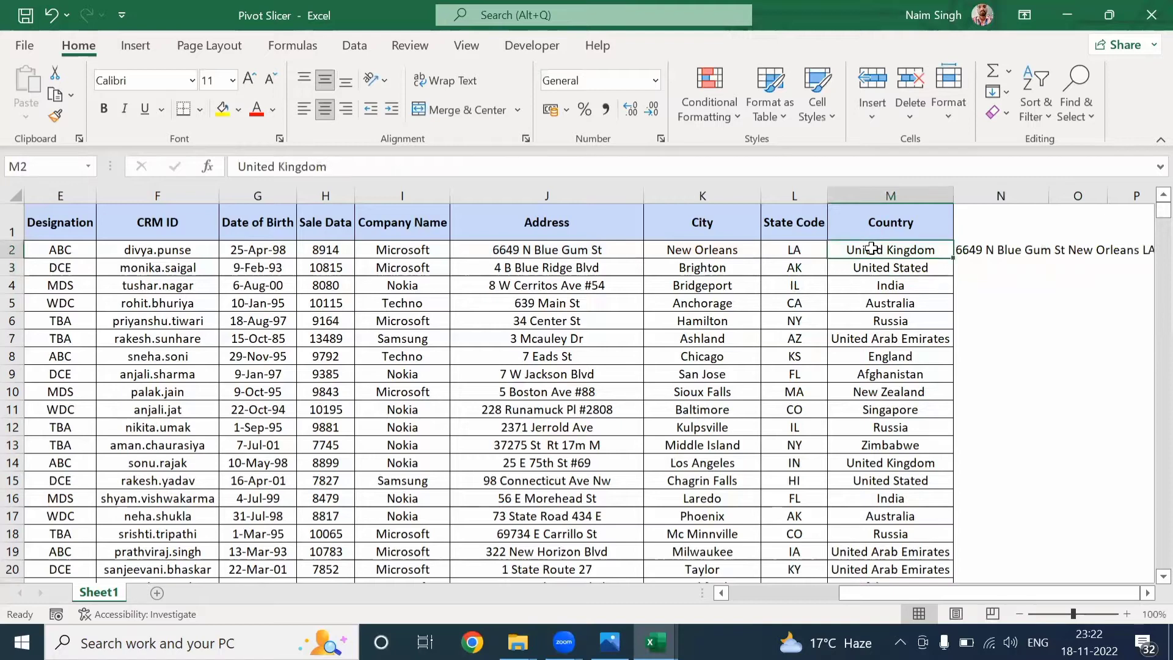
{"action": "key", "text": "Right"}
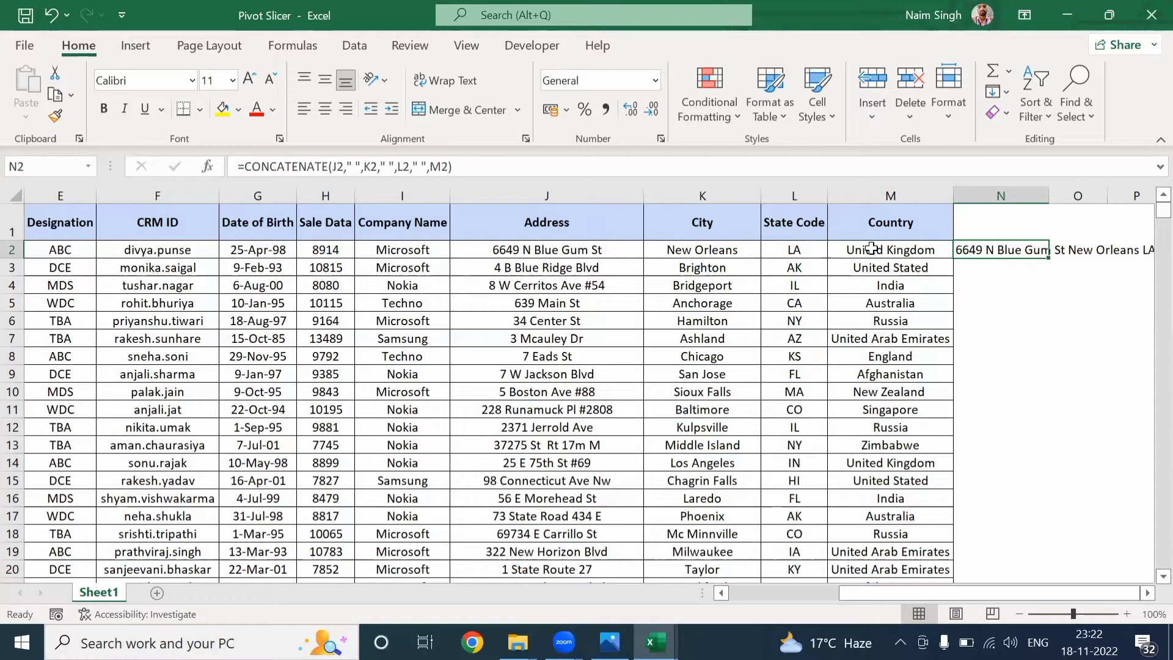
Step: Fill the CONCATENATE formula from N2 down column N to the last data row, N510
{"action": "key", "text": "Left"}
{"action": "key", "text": "ctrl+Down"}
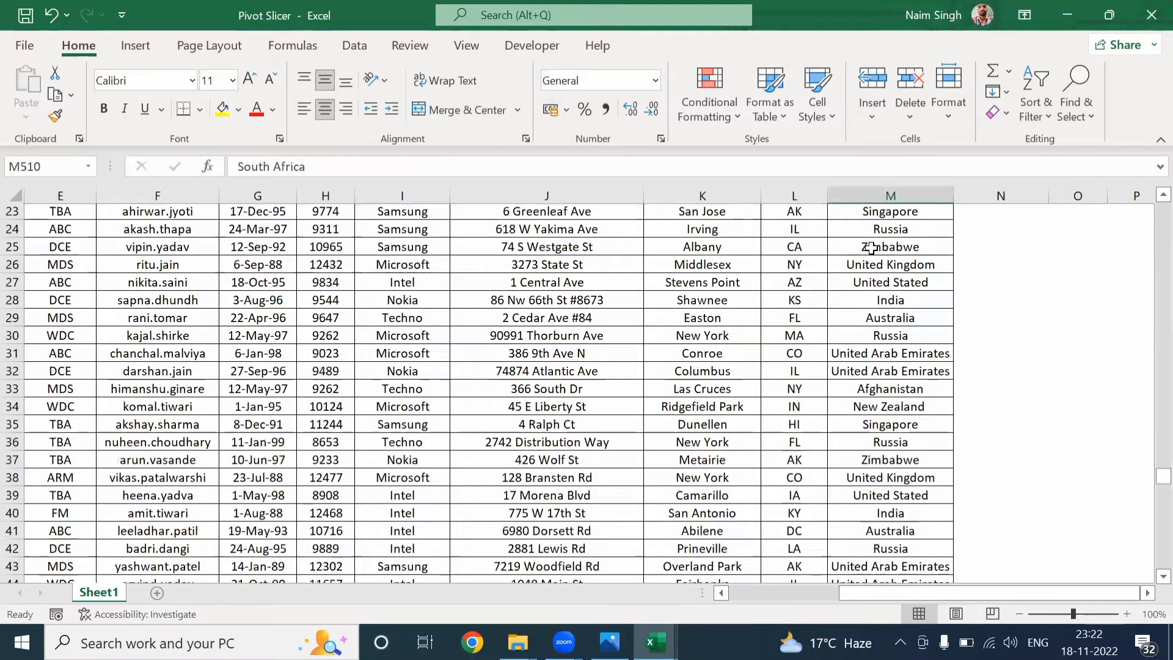
{"action": "key", "text": "Right"}
{"action": "key", "text": "ctrl+shift+Up"}
{"action": "key", "text": "ctrl+d"}
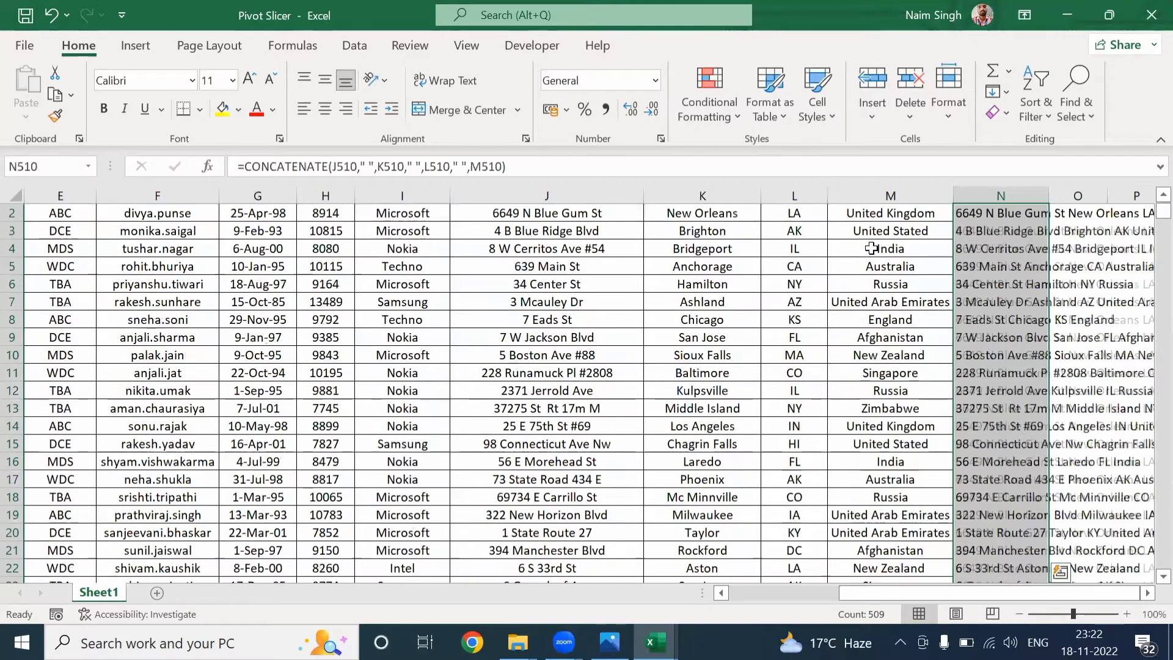
{"action": "key", "text": "ctrl+Up"}
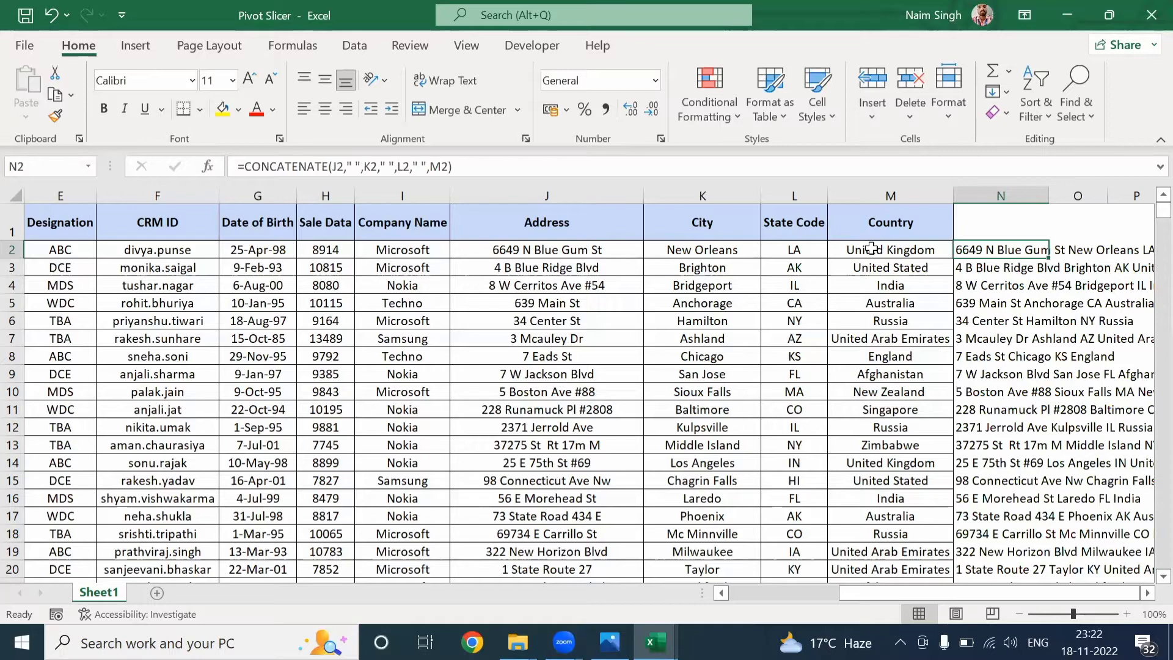
Step: Begin a formula in O2 that joins the address in J2 and the city in K2 using ampersands, with a space between them
{"action": "key", "text": "Right"}
{"action": "type", "text": "="}
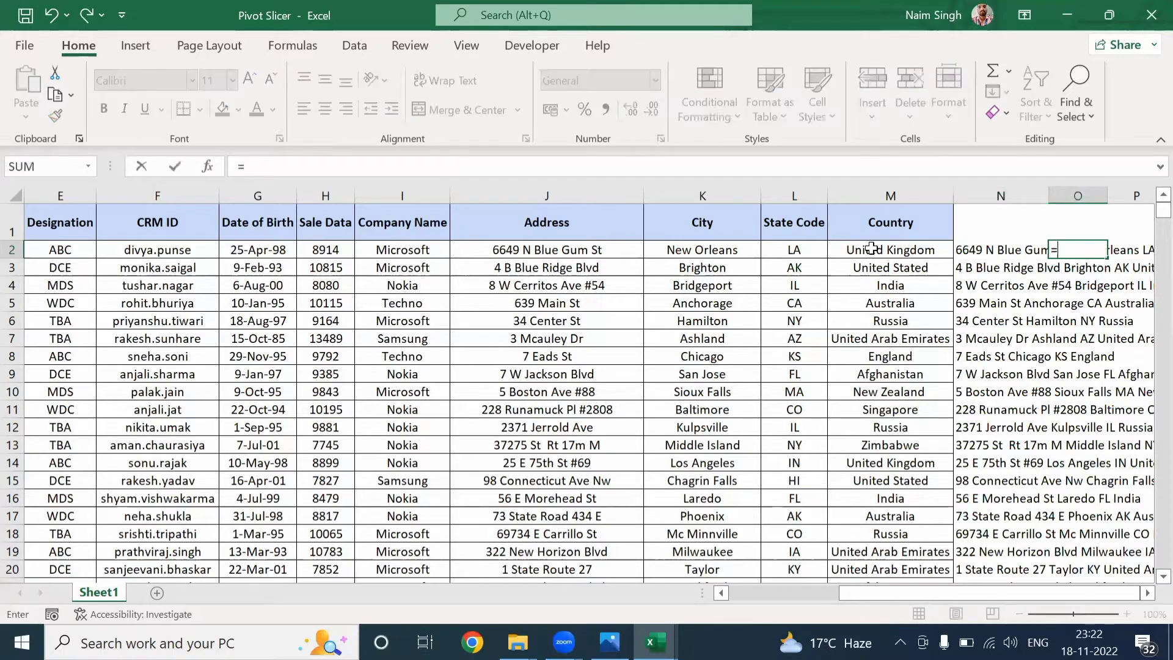
{"action": "key", "text": "Left"}
{"action": "key", "text": "Left"}
{"action": "key", "text": "Left"}
{"action": "key", "text": "Left"}
{"action": "key", "text": "Left"}
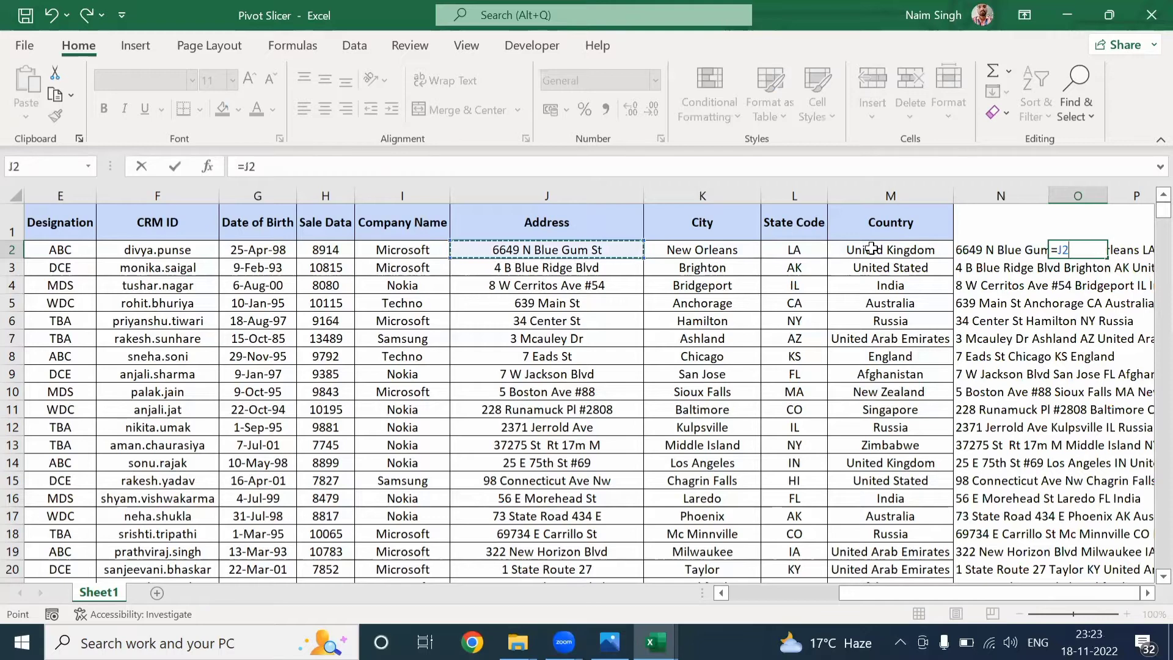
{"action": "type", "text": "&"}
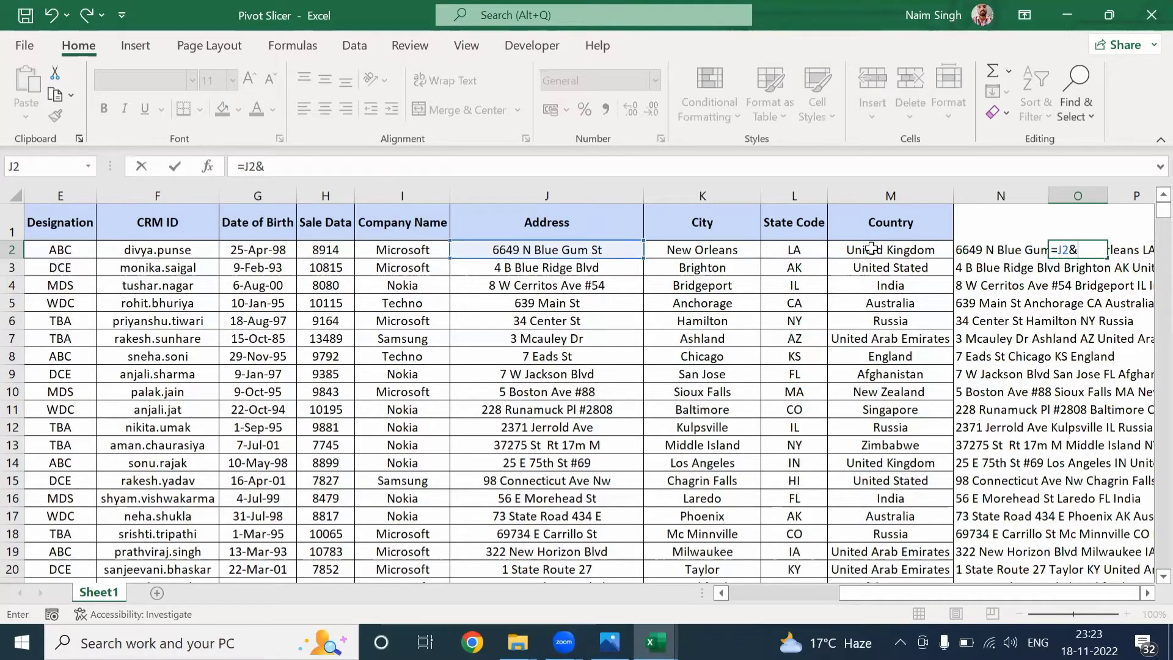
{"action": "type", "text": "\" \"&"}
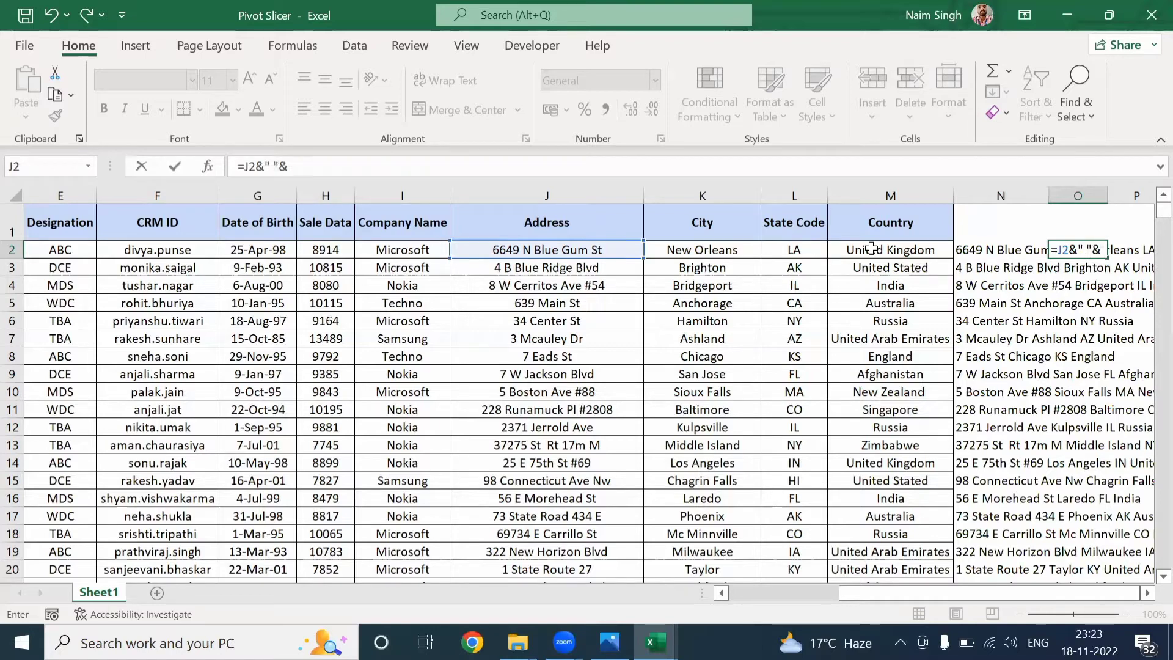
{"action": "key", "text": "Left"}
{"action": "key", "text": "Left"}
{"action": "key", "text": "Left"}
{"action": "key", "text": "Left"}
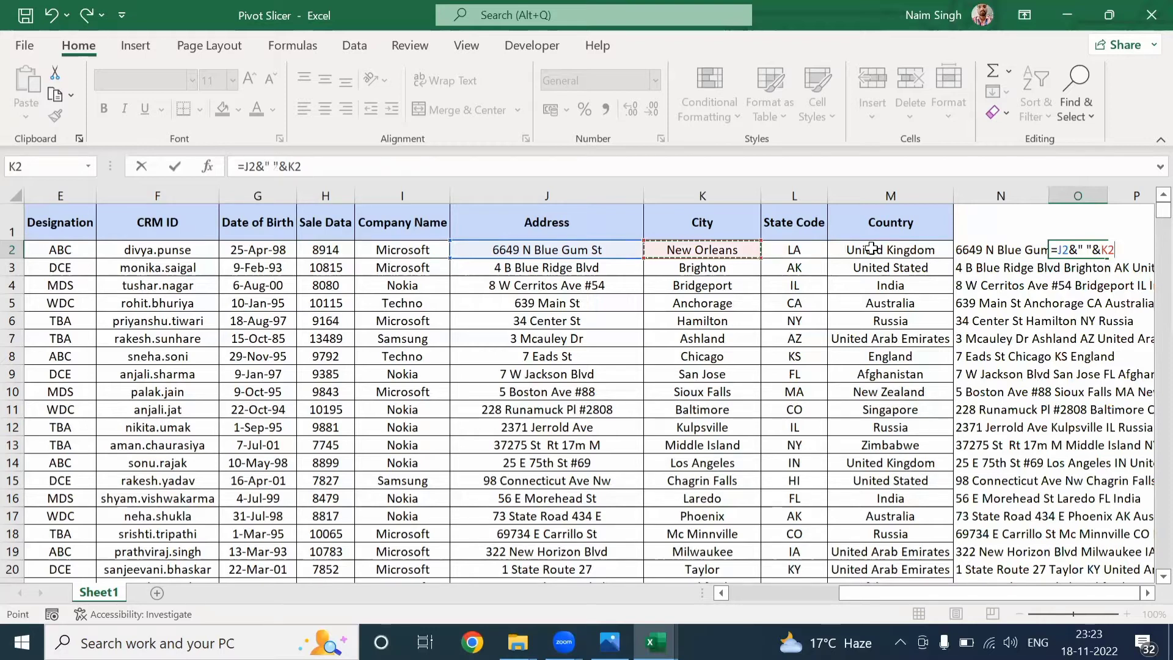
Step: Complete the O2 formula with the state code and country, as =J2&" "&K2&" "&L2&" "&M2
{"action": "type", "text": "&\" \"&"}
{"action": "key", "text": "Left"}
{"action": "key", "text": "Left"}
{"action": "key", "text": "Left"}
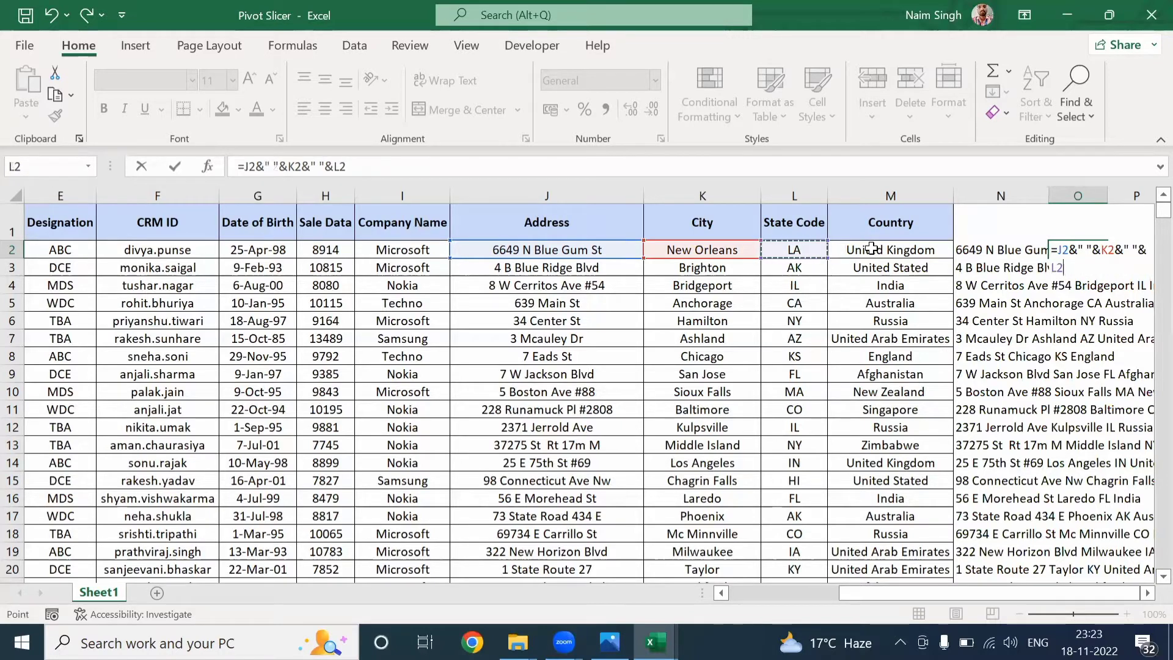
{"action": "type", "text": "&\" \"&"}
{"action": "key", "text": "Left"}
{"action": "key", "text": "Left"}
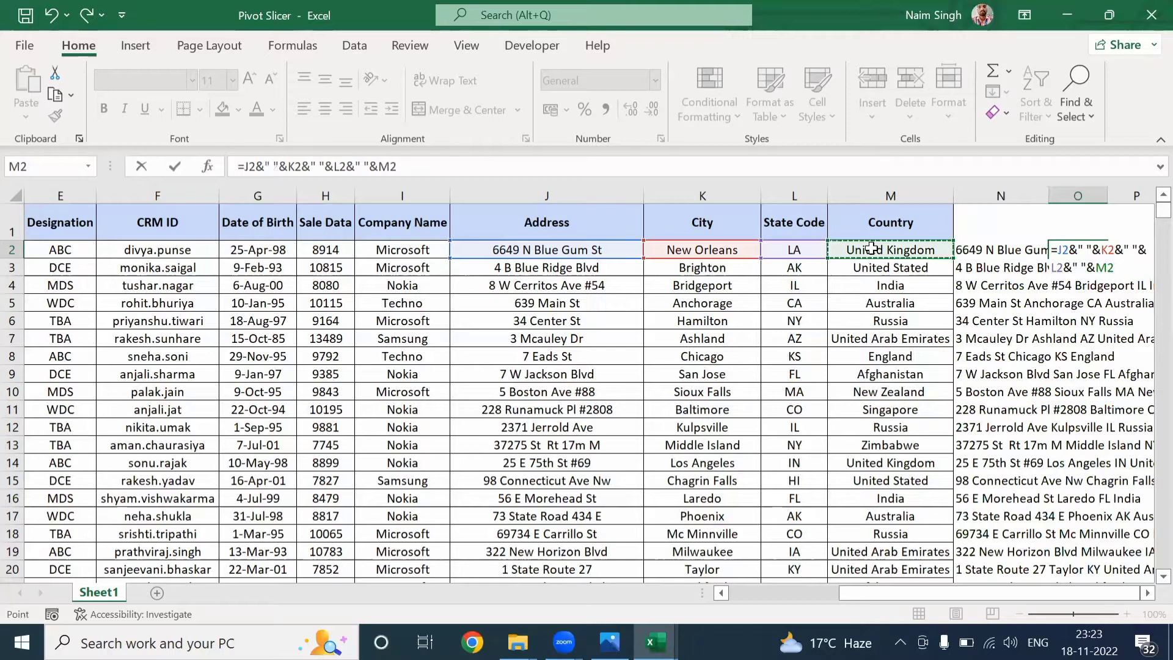
{"action": "type", "text": ")"}
{"action": "key", "text": "Return"}
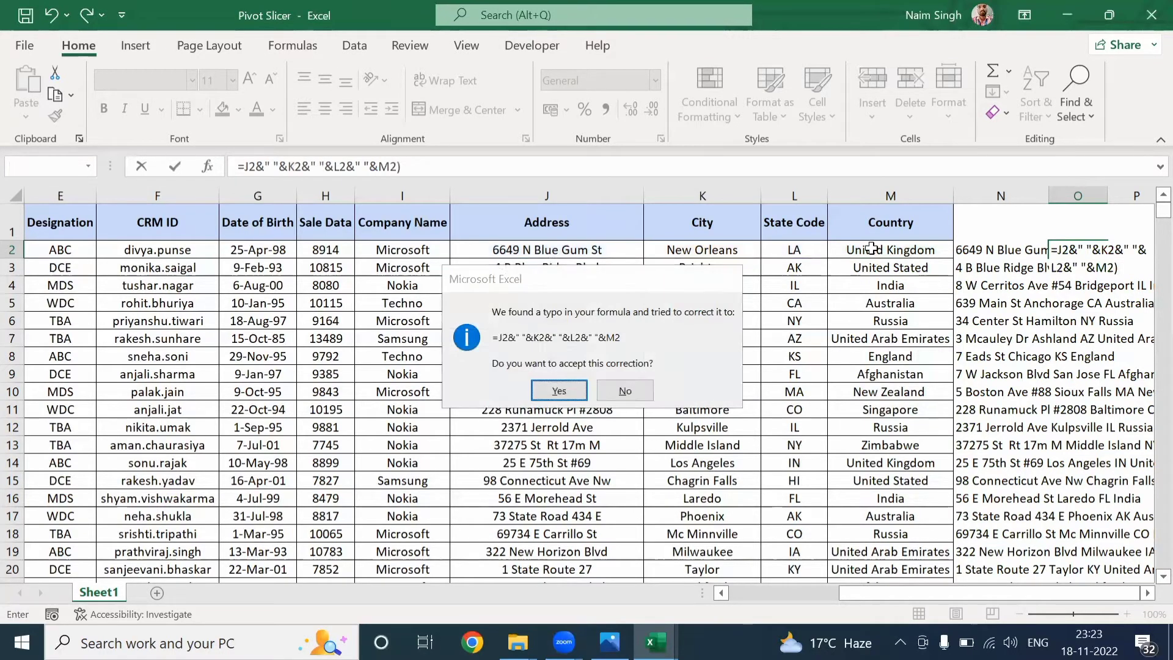
{"action": "key", "text": "Return"}
Step: Fill the ampersand formula from O2 down column O to the last data row, O510
{"action": "key", "text": "Up"}
{"action": "key", "text": "Left"}
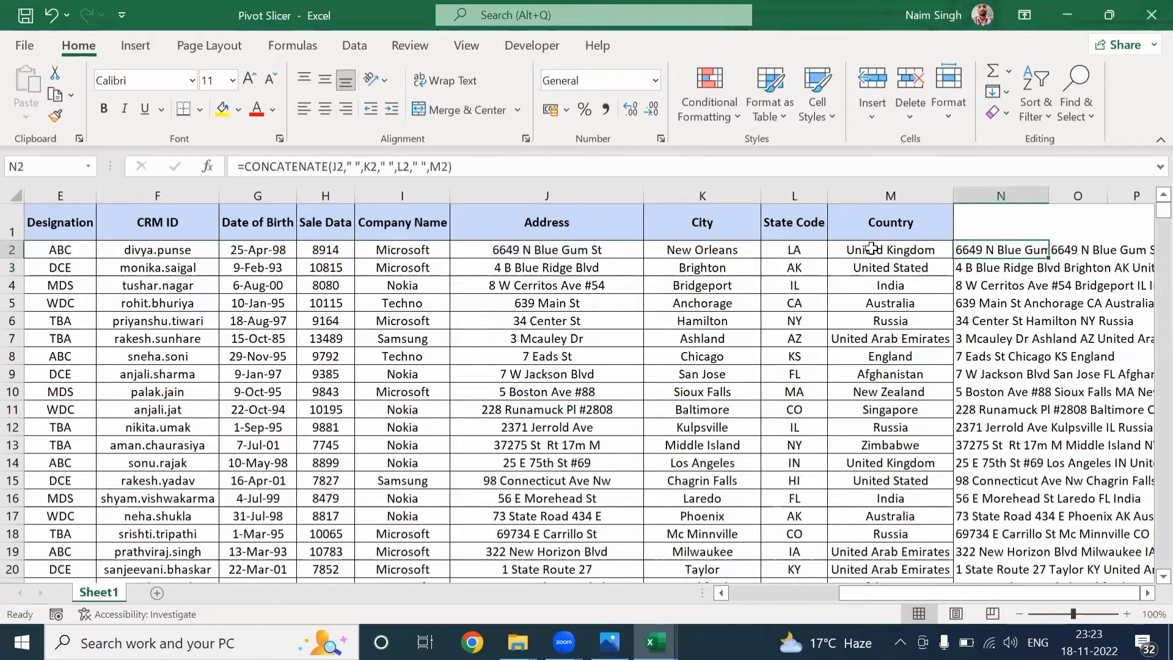
{"action": "key", "text": "Left"}
{"action": "key", "text": "ctrl+Down"}
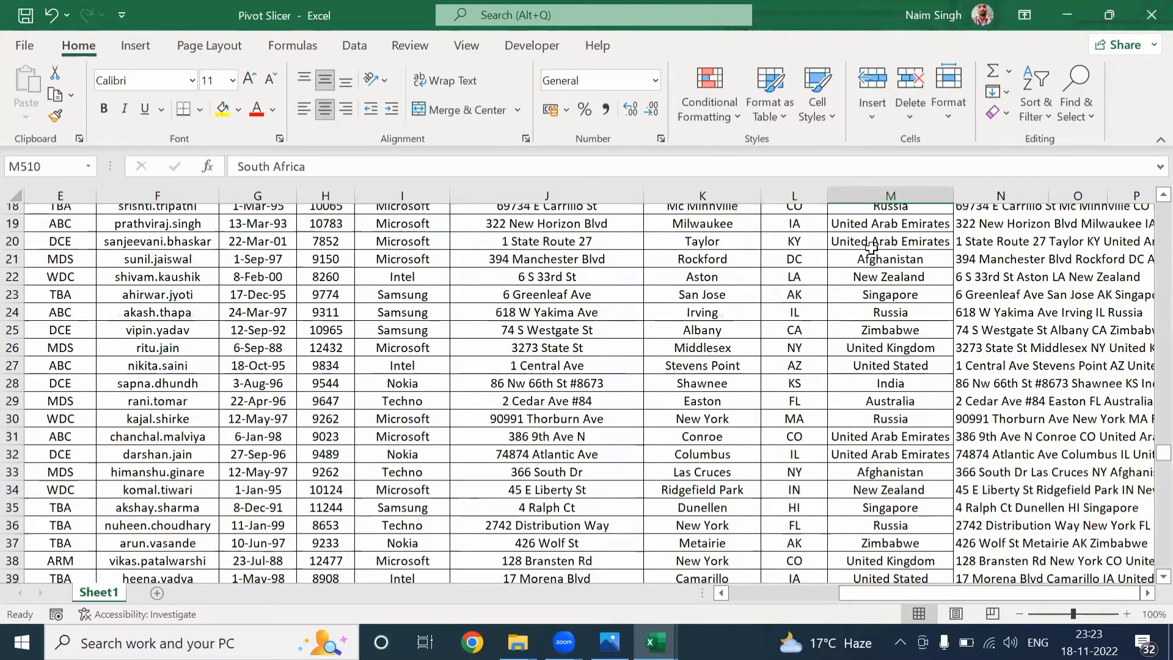
{"action": "key", "text": "Right"}
{"action": "key", "text": "ctrl+Up"}
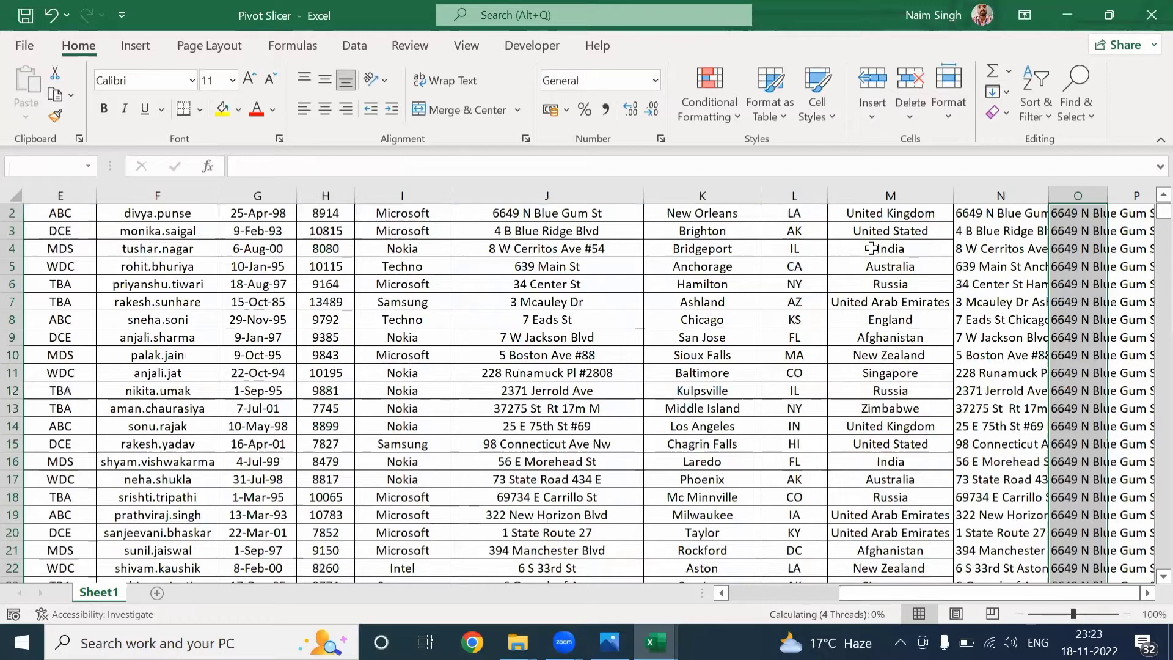
Step: Autofit the widths of columns N and O so that the full joined addresses fit
{"action": "key", "text": "Up"}
{"action": "key", "text": "Down"}
{"action": "key", "text": "ctrl+space"}
{"action": "key", "text": "shift+Right"}
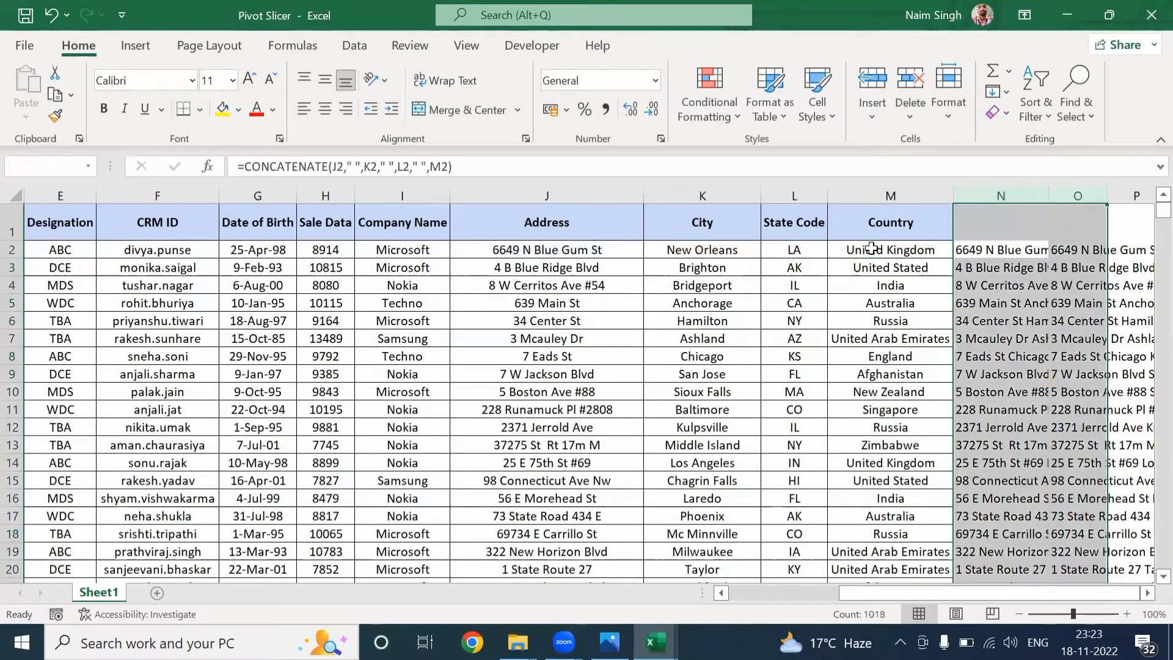
{"action": "key", "text": "Right"}
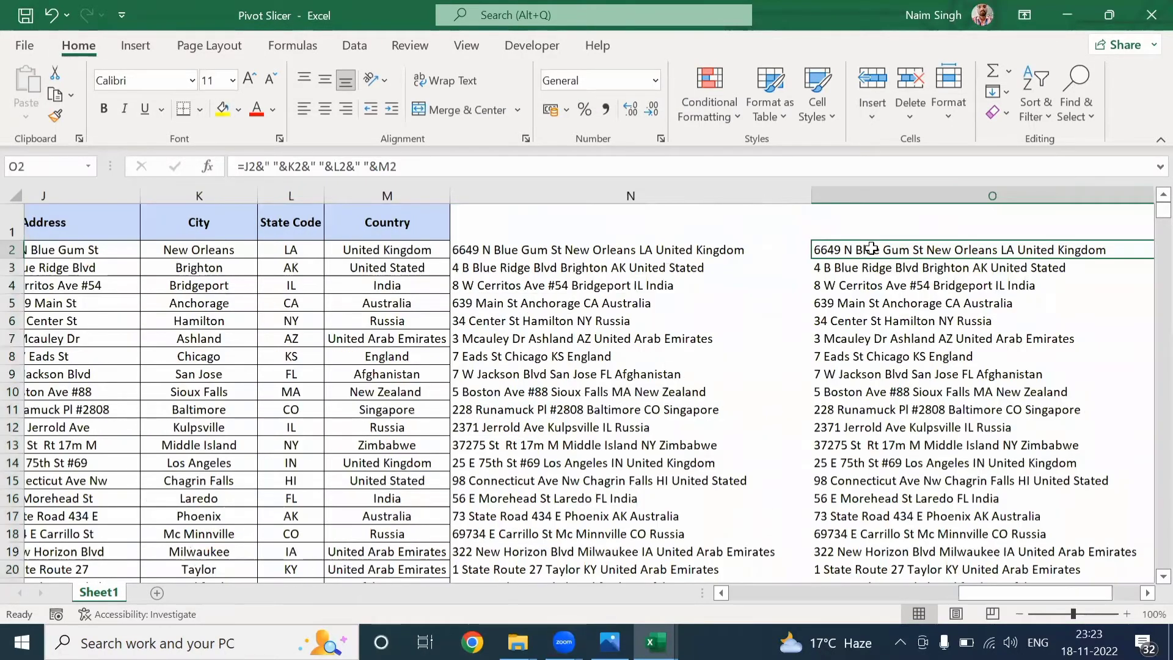
{"action": "scroll", "coordinate": [872, 248], "scroll_direction": "right", "scroll_amount": 2}
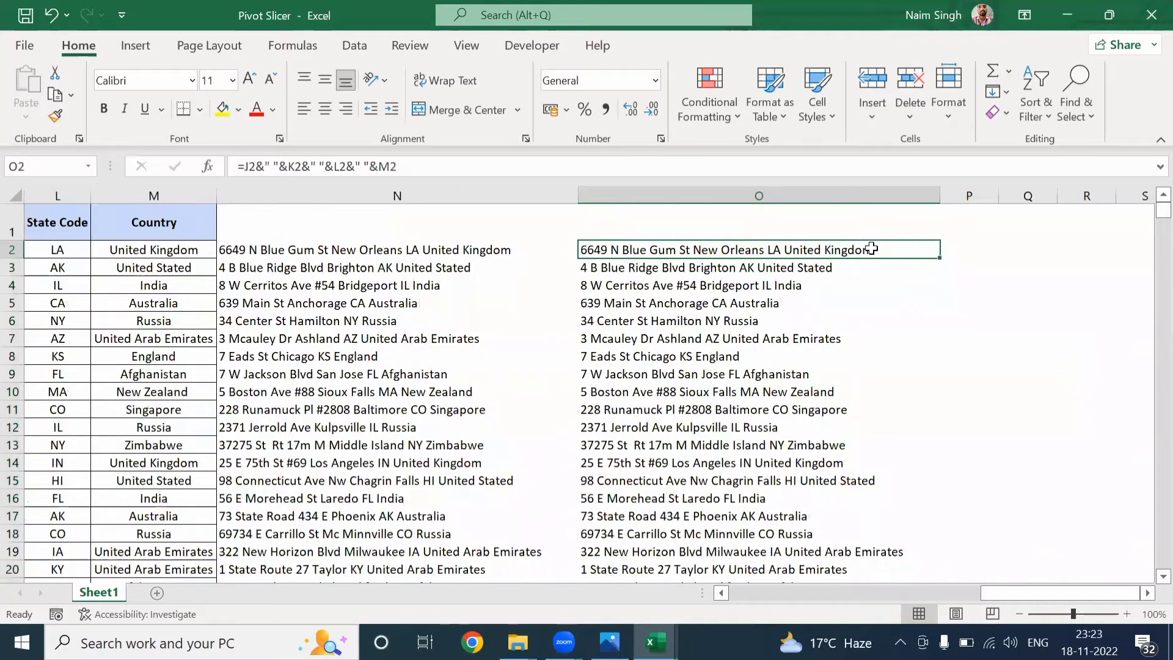
Step: Compare the CONCATENATE formula in N2 with the ampersand formula in O2
{"action": "key", "text": "Left"}
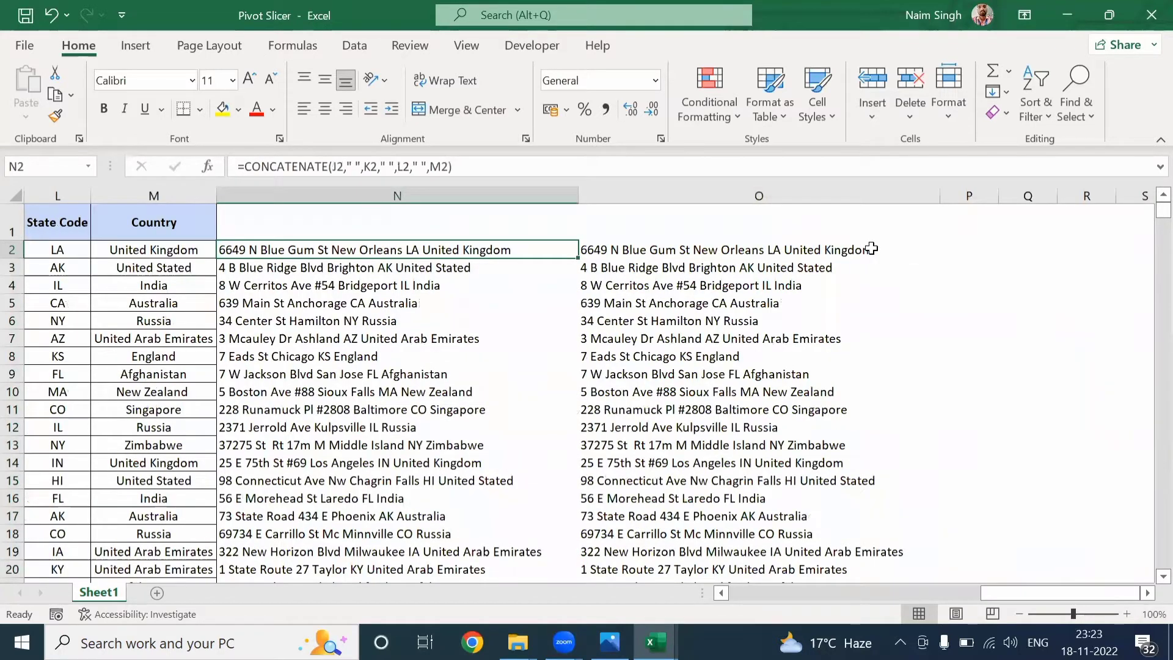
{"action": "key", "text": "F2"}
{"action": "key", "text": "Escape"}
{"action": "key", "text": "Right"}
{"action": "key", "text": "Left"}
{"action": "key", "text": "Right"}
{"action": "key", "text": "Left"}
{"action": "key", "text": "Right"}
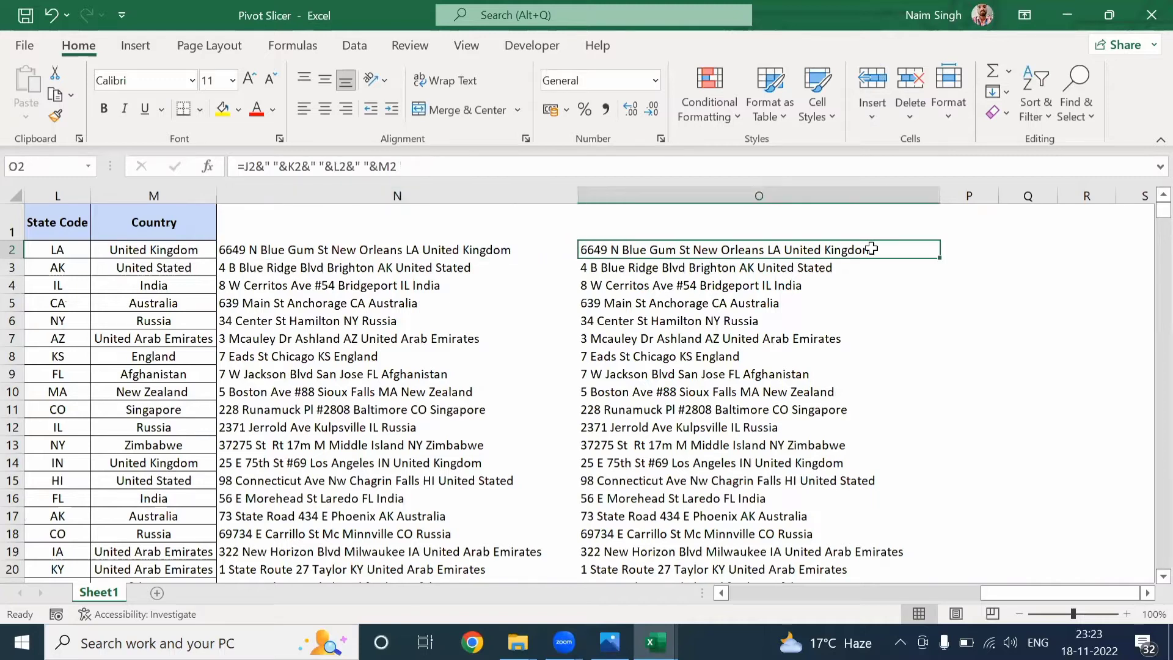
{"action": "key", "text": "Left"}
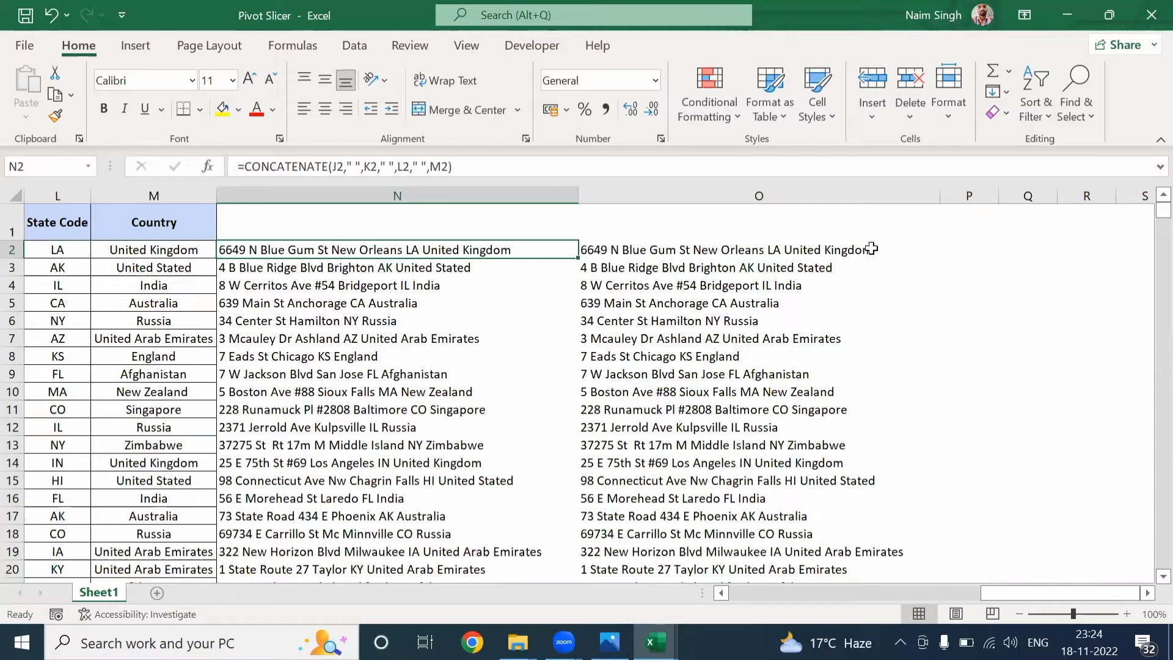
Step: Clear the contents of columns N and O
{"action": "key", "text": "Delete"}
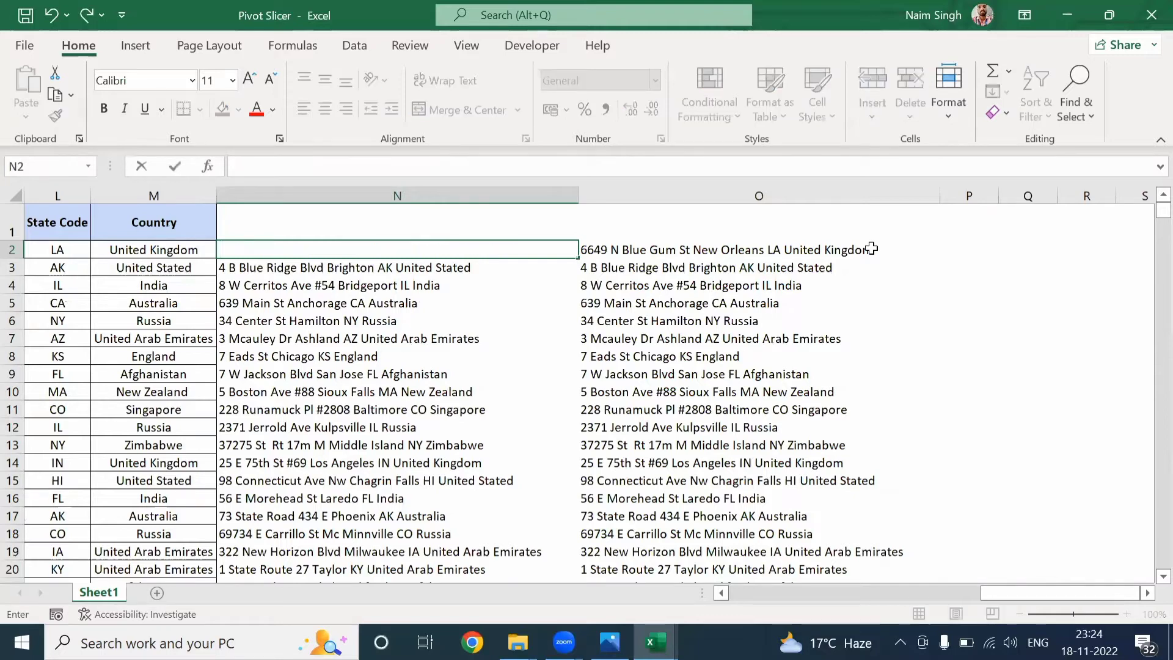
{"action": "key", "text": "ctrl+z"}
{"action": "key", "text": "ctrl+space"}
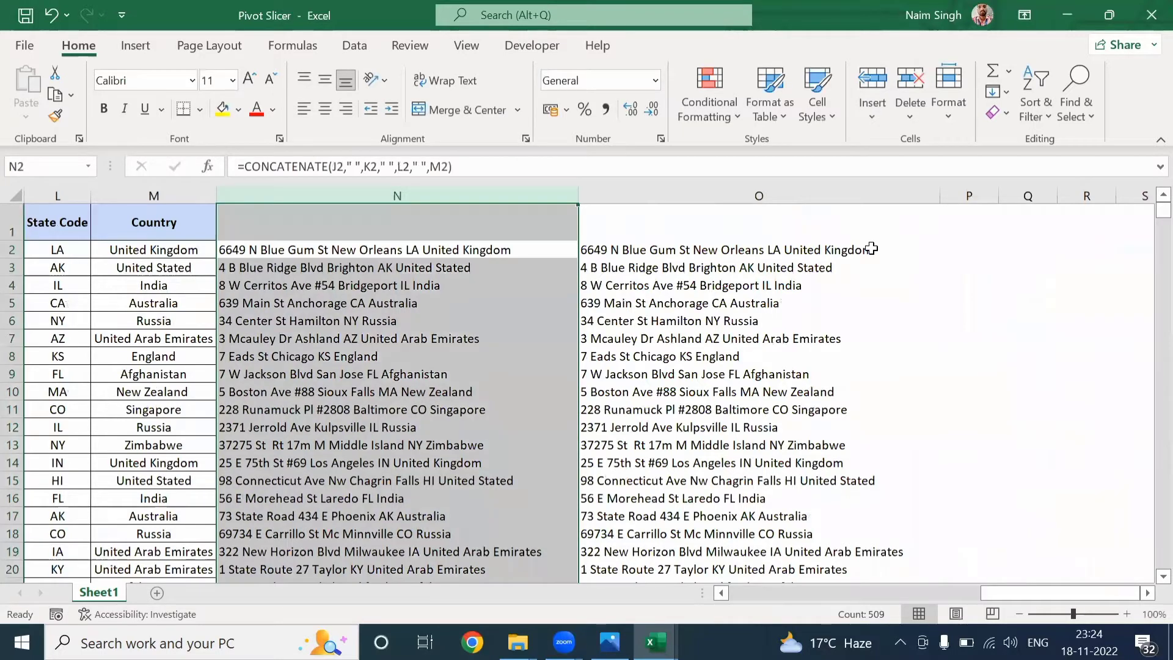
{"action": "key", "text": "shift+Right"}
{"action": "key", "text": "Delete"}
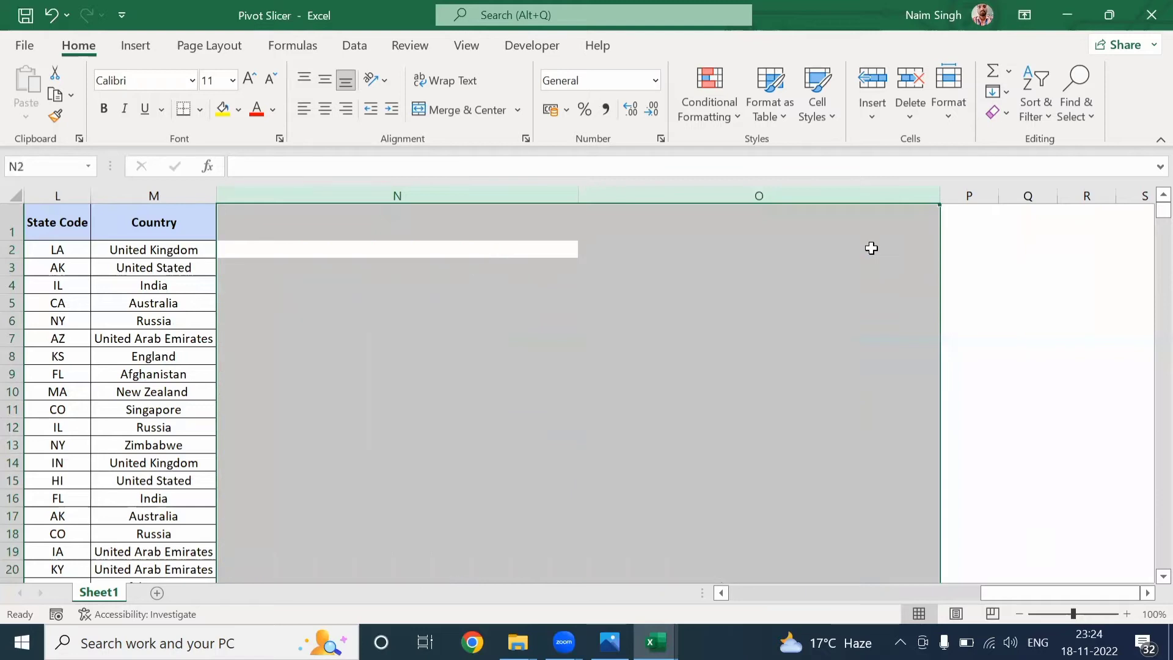
Step: Begin a TEXTJOIN formula in N2 with a space as the delimiter and TRUE to ignore empty cells
{"action": "key", "text": "Up"}
{"action": "key", "text": "Left"}
{"action": "key", "text": "Down"}
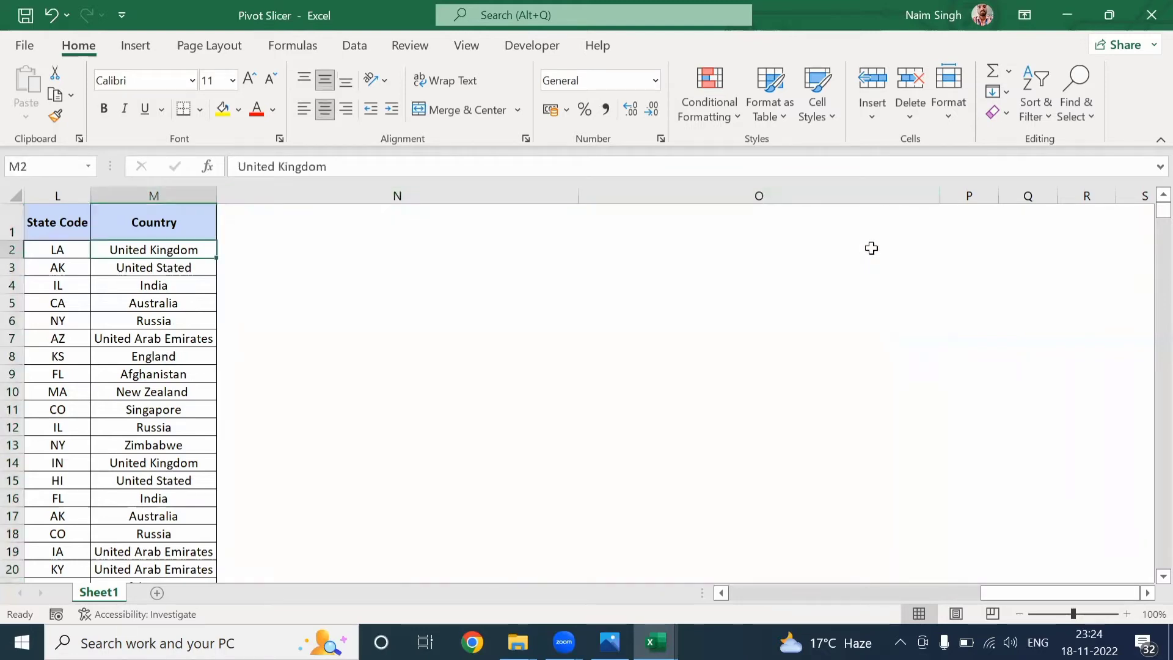
{"action": "key", "text": "ctrl+Left"}
{"action": "key", "text": "ctrl+Right"}
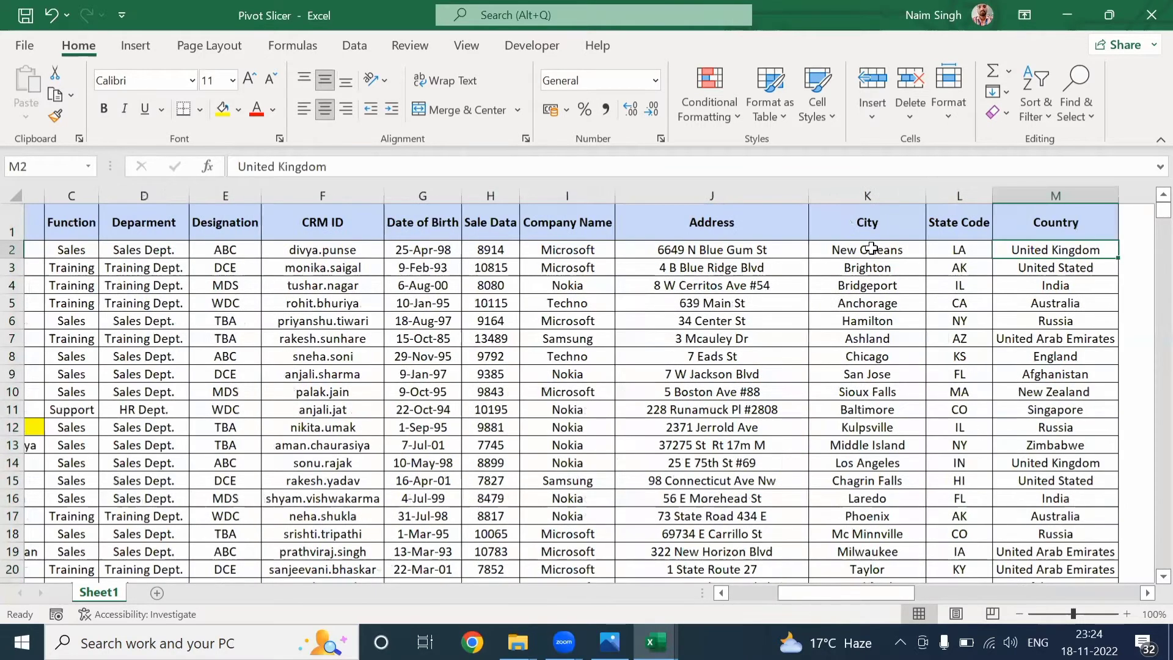
{"action": "key", "text": "Right"}
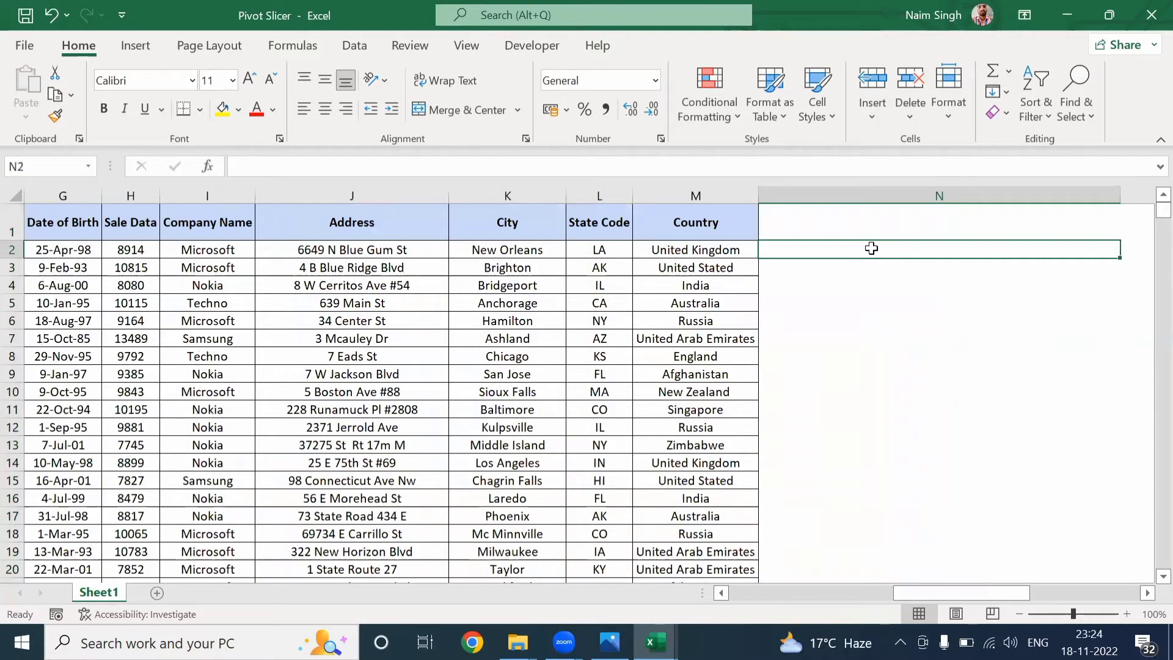
{"action": "type", "text": "=tex"}
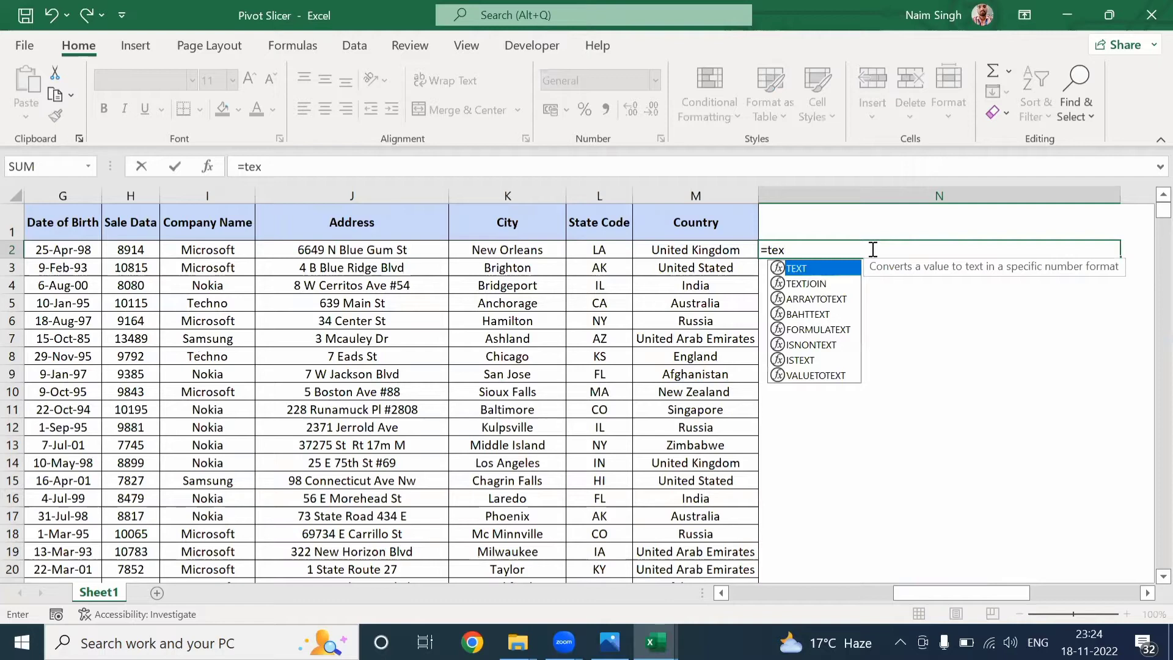
{"action": "key", "text": "Down"}
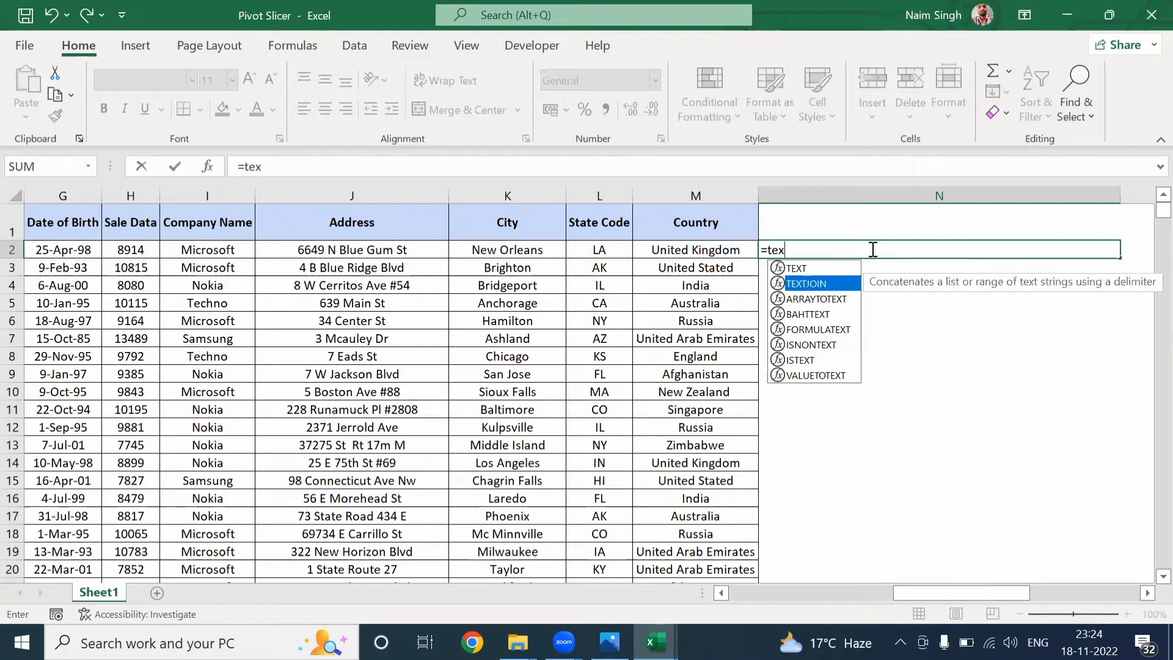
{"action": "key", "text": "Tab"}
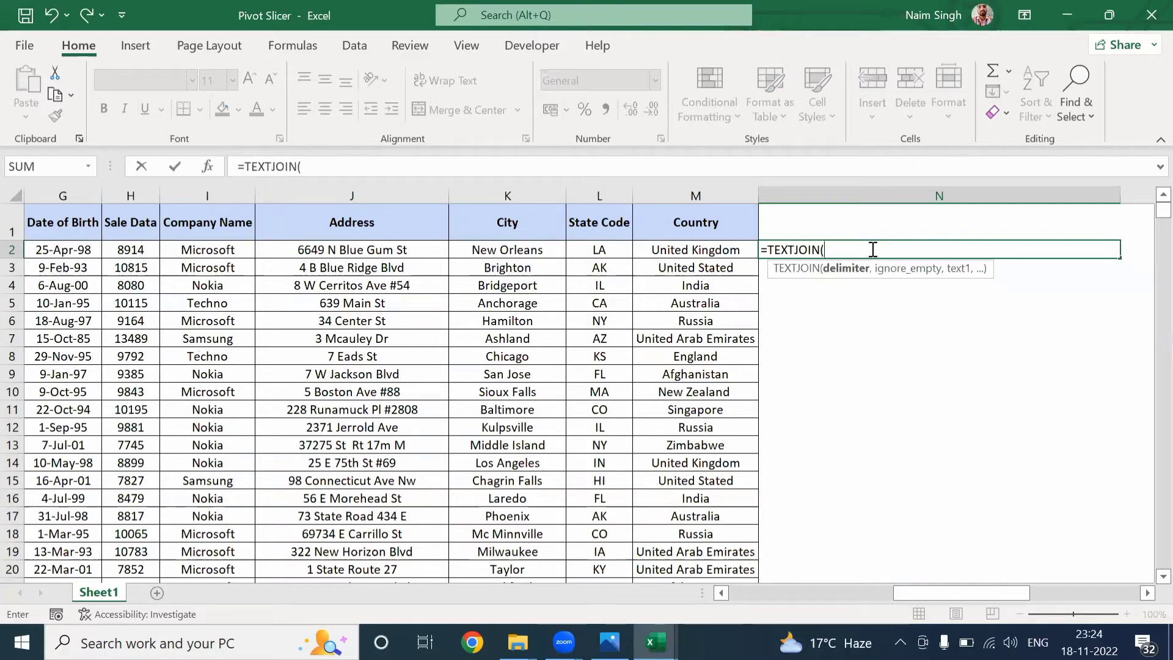
{"action": "type", "text": "\" \","}
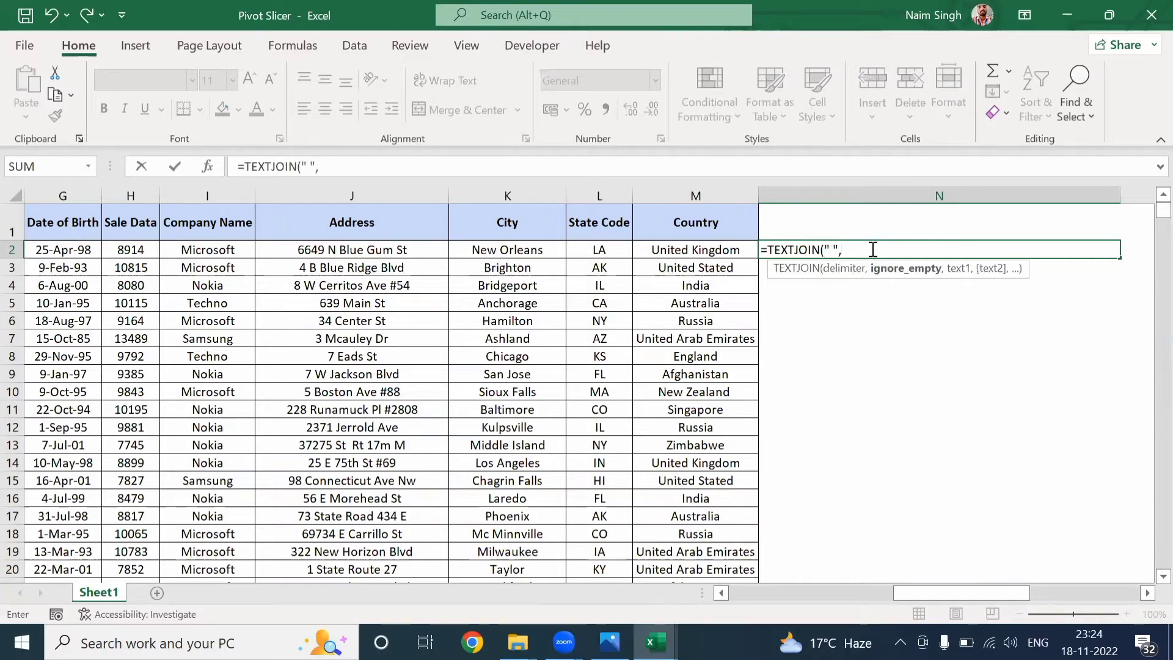
{"action": "type", "text": "TRUE"}
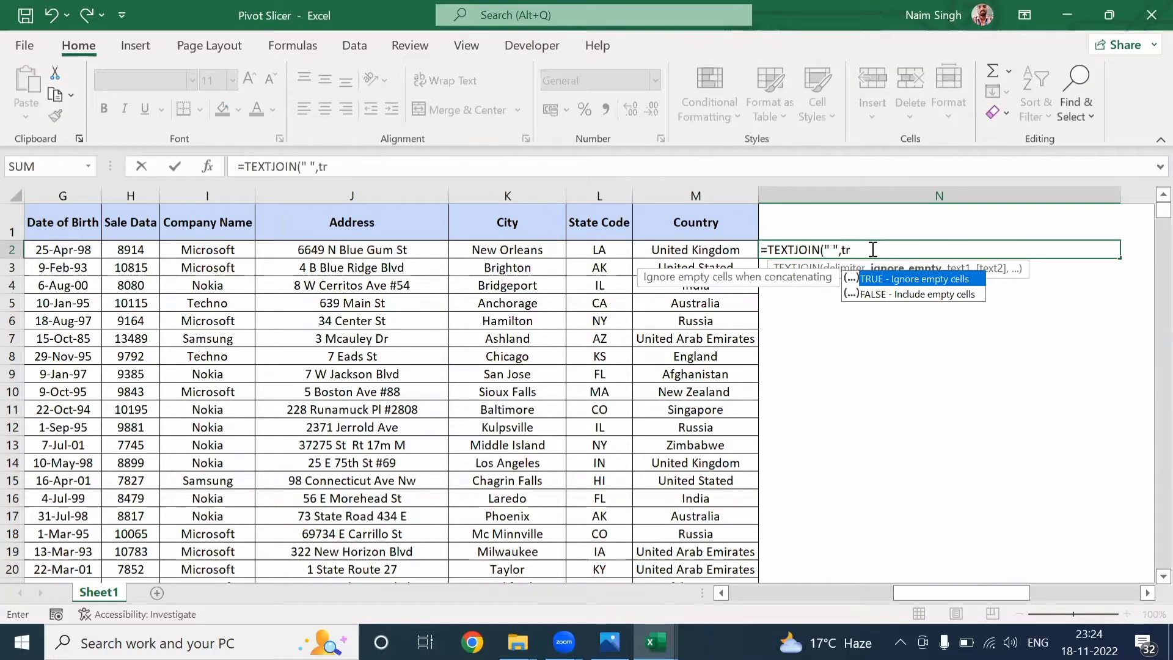
{"action": "type", "text": ","}
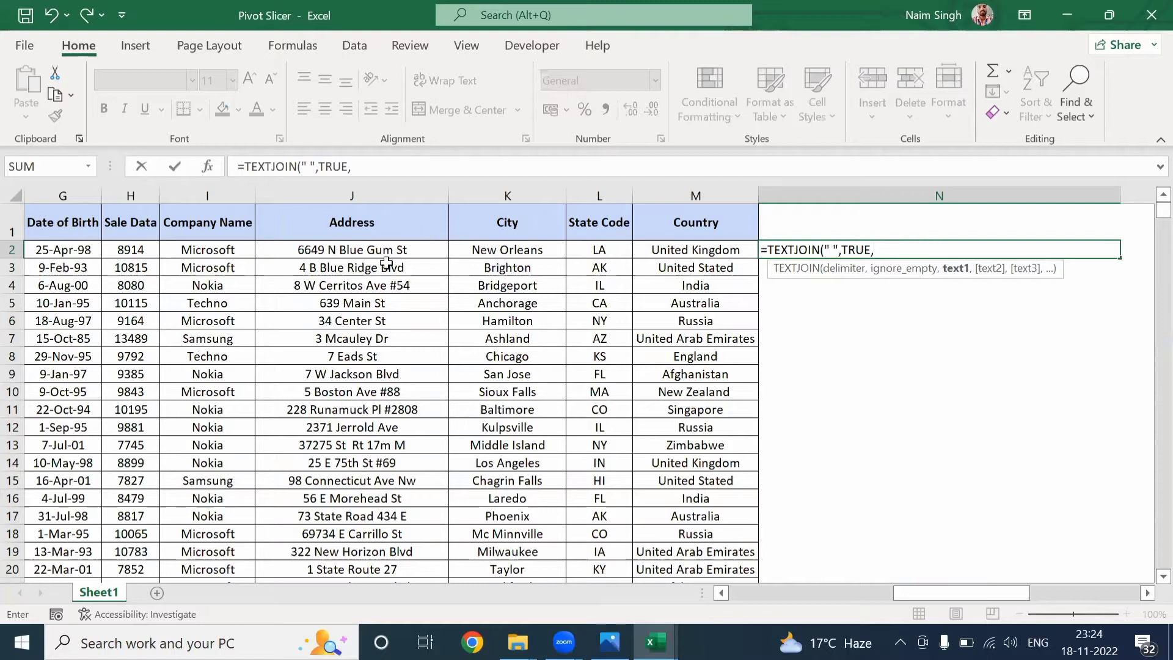
Step: Complete the N2 formula with the address-to-country range J2:M2, as =TEXTJOIN(" ",TRUE,J2:M2)
{"action": "left_click", "coordinate": [371, 250]}
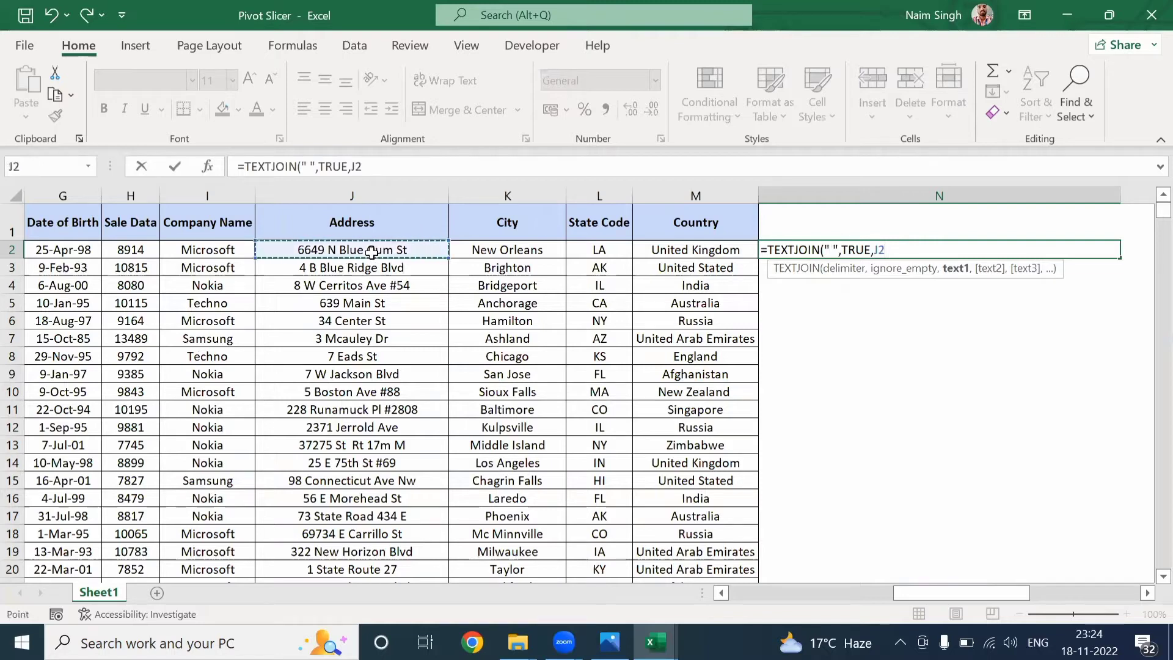
{"action": "key", "text": "shift+Right"}
{"action": "key", "text": "shift+Right"}
{"action": "key", "text": "shift+Right"}
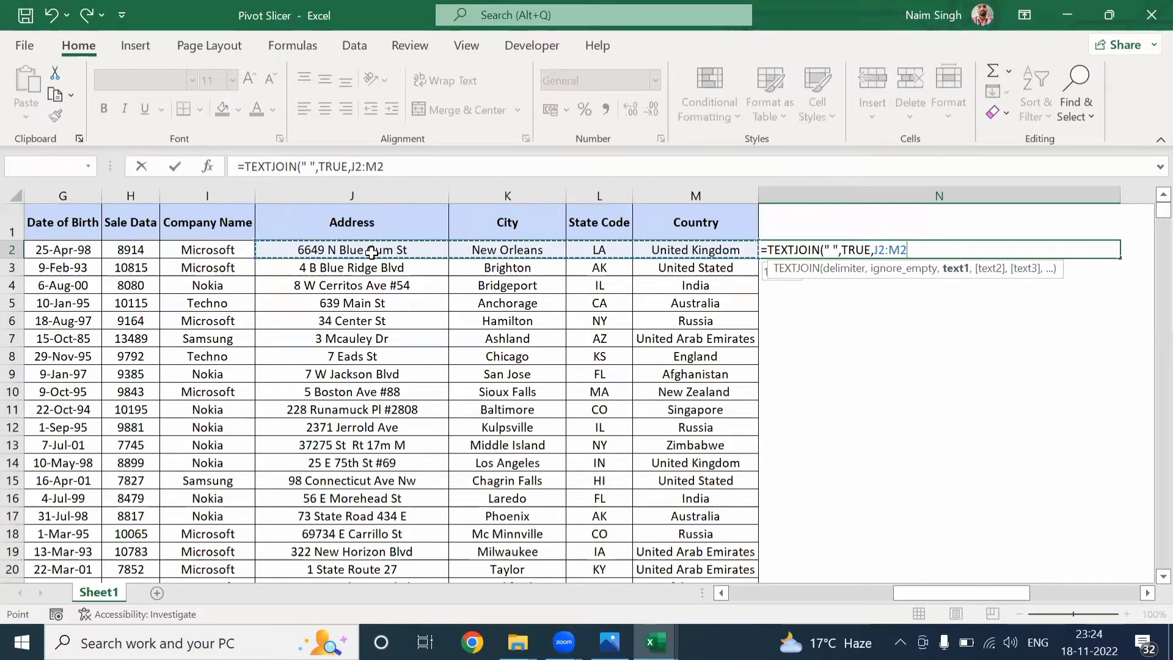
{"action": "type", "text": ")"}
{"action": "key", "text": "Return"}
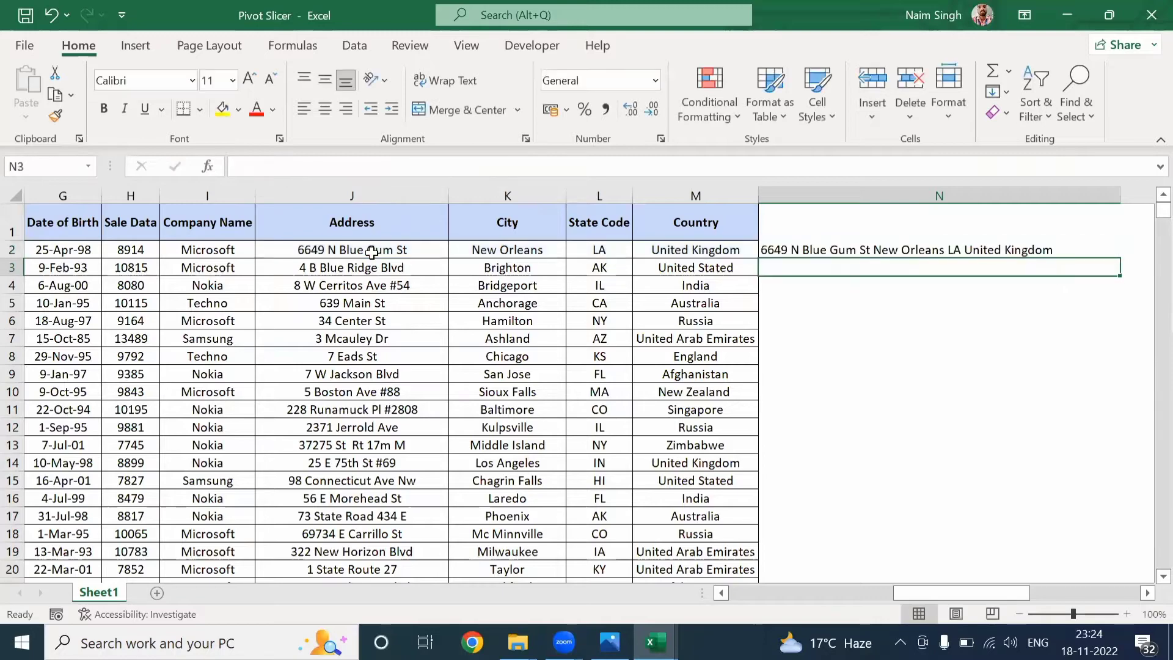
Step: Fill the TEXTJOIN formula from N2 down column N to the last data row, N510
{"action": "key", "text": "Left"}
{"action": "key", "text": "ctrl+Down"}
{"action": "key", "text": "Right"}
{"action": "key", "text": "ctrl+shift+Up"}
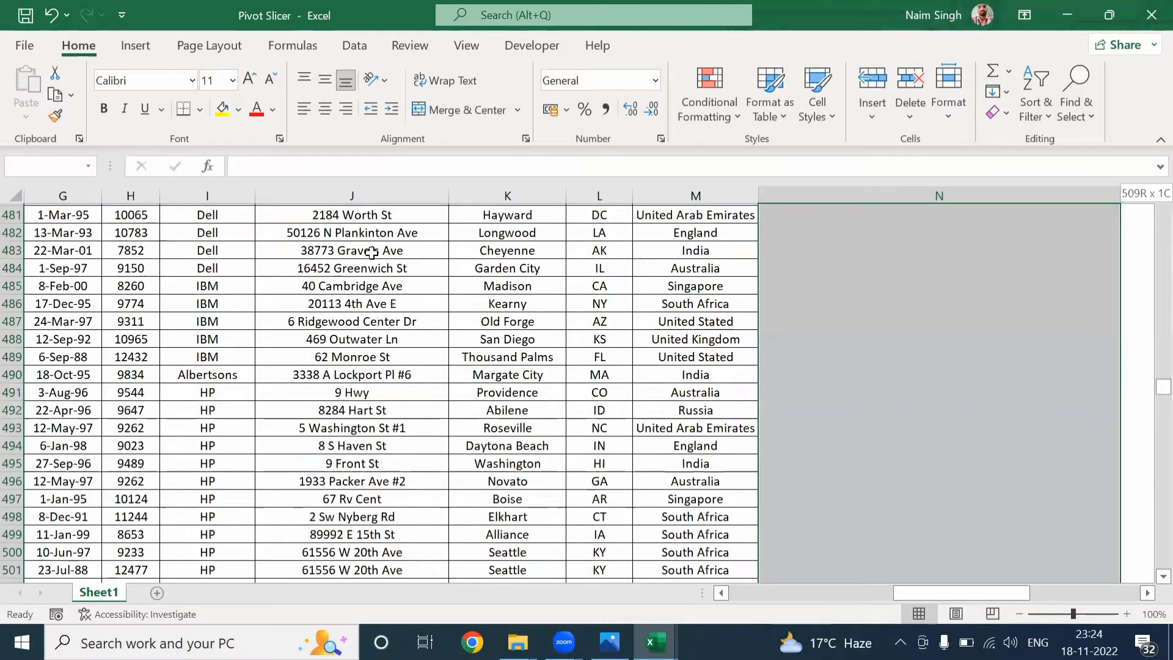
{"action": "key", "text": "ctrl+d"}
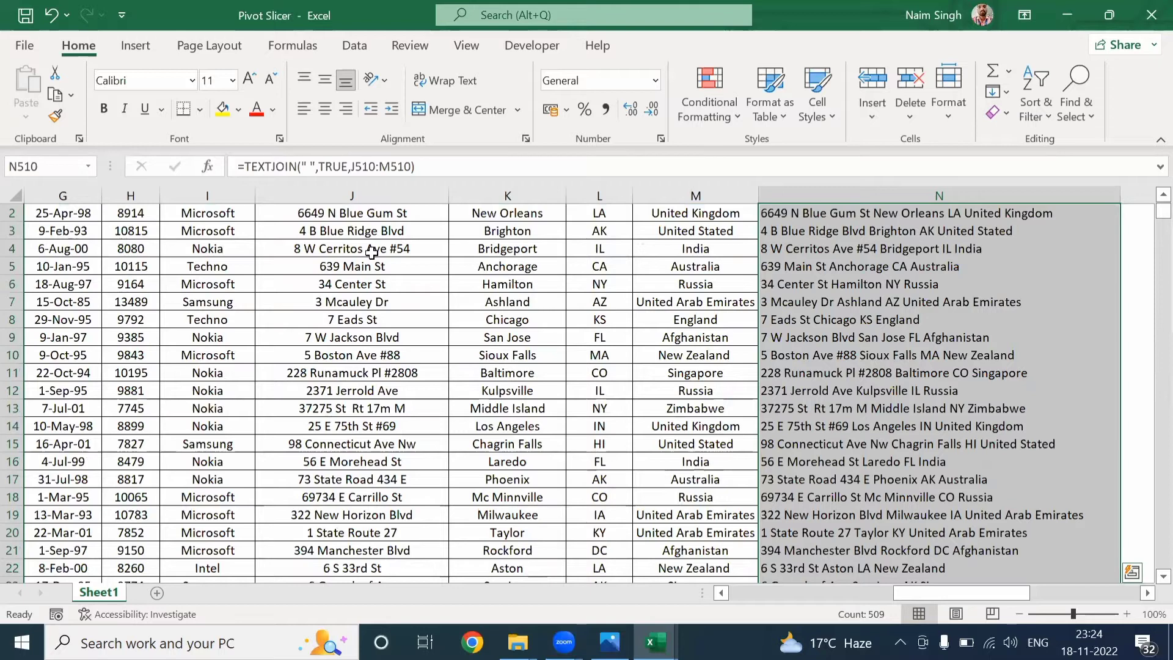
{"action": "key", "text": "ctrl+Up"}
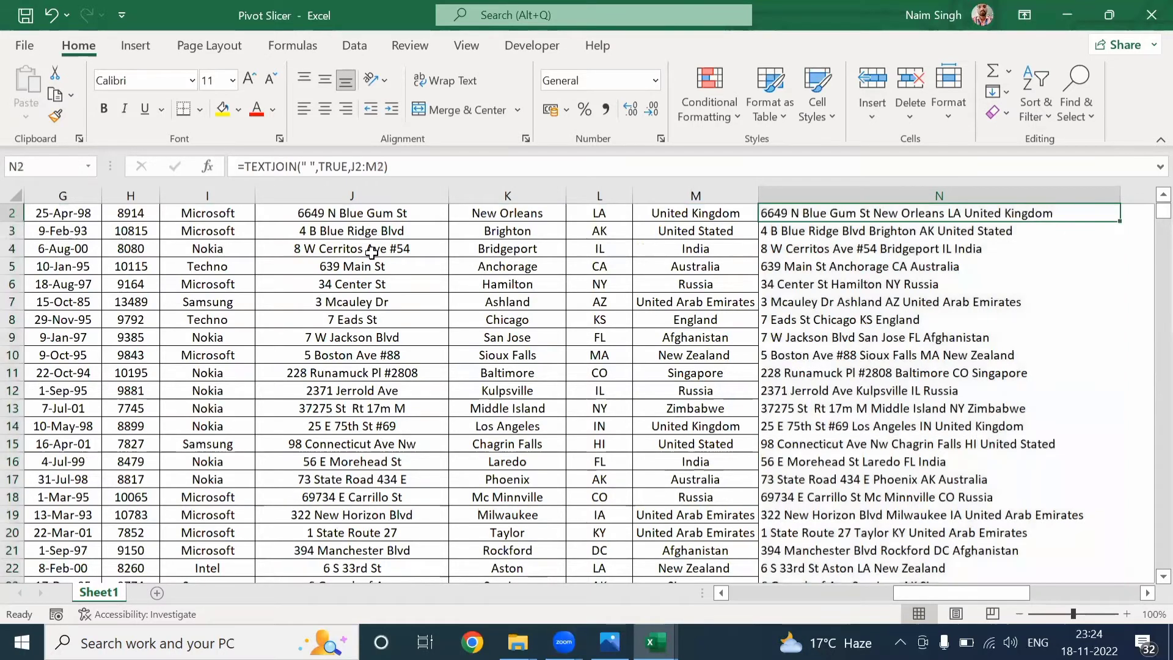
Step: Enter the header Full Address in N1 above the combined address column
{"action": "key", "text": "Up"}
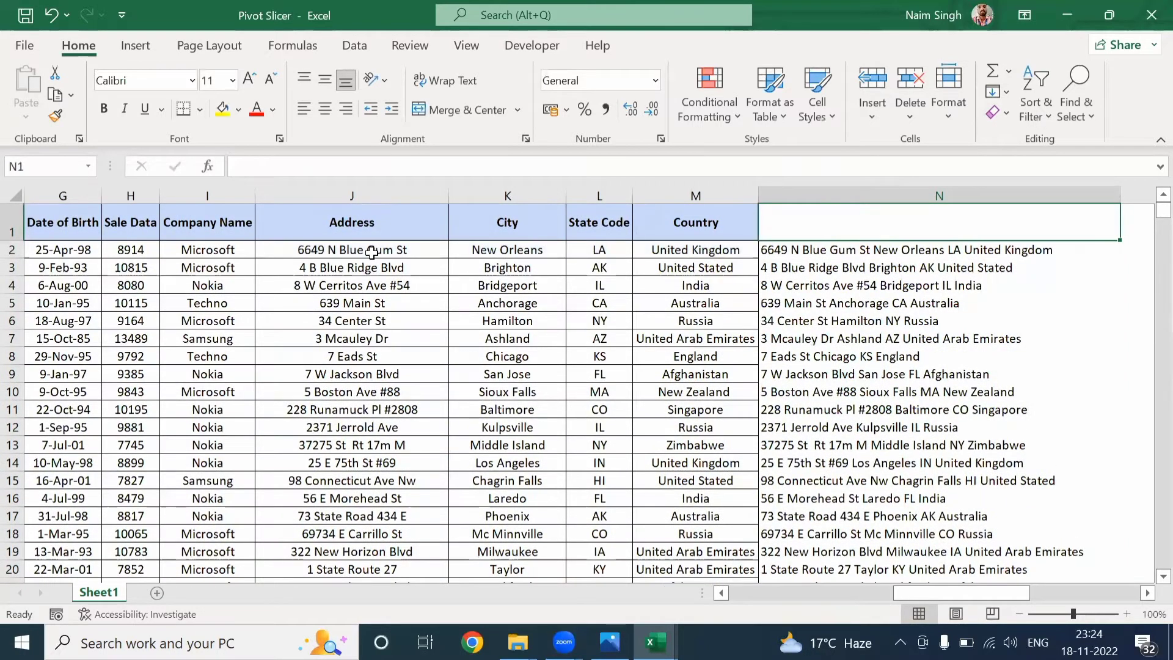
{"action": "type", "text": "Full "}
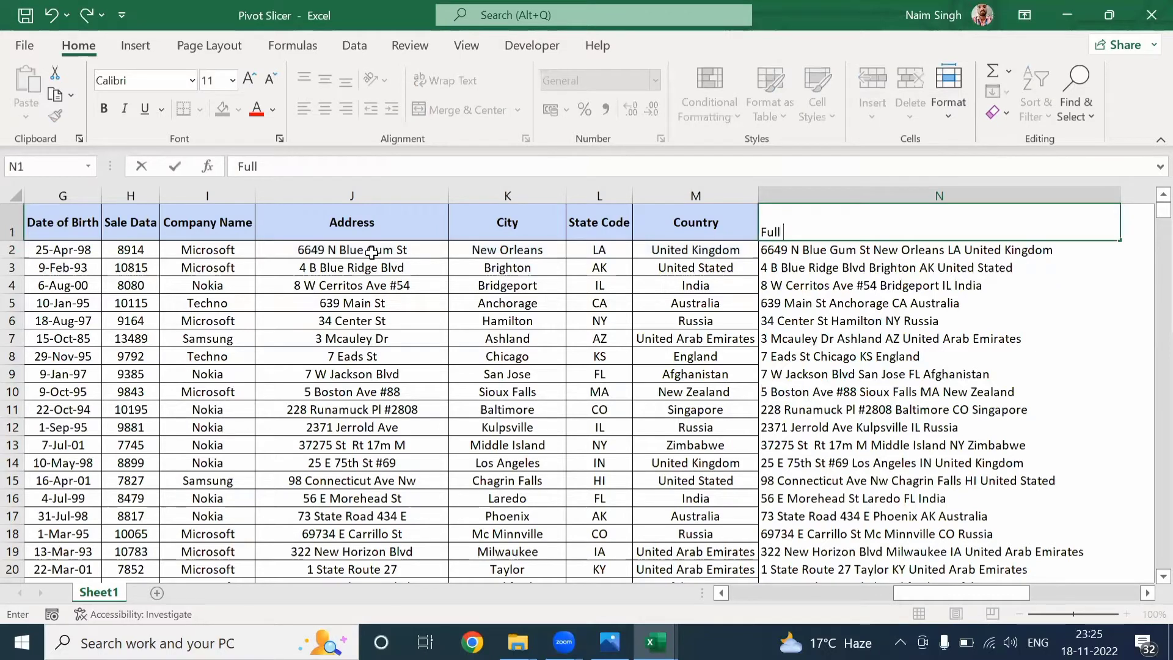
{"action": "type", "text": "Address"}
{"action": "key", "text": "Tab"}
{"action": "key", "text": "Left"}
{"action": "key", "text": "Left"}
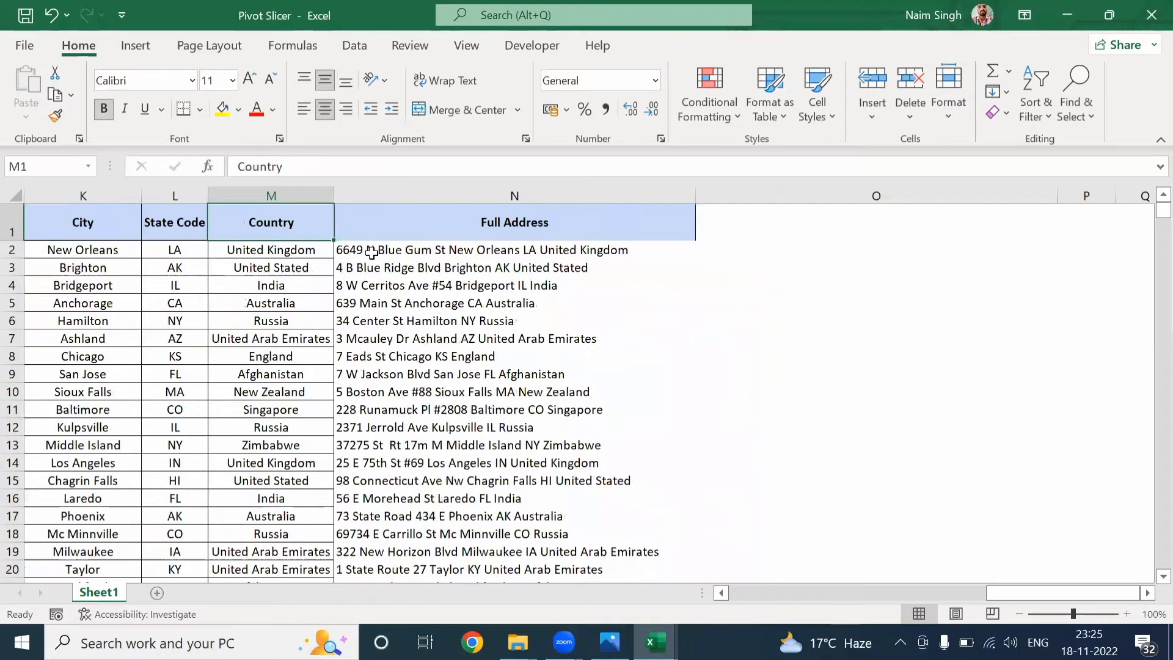
Step: Turn on filtering for the data's header row on Sheet1
{"action": "key", "text": "ctrl+Home"}
{"action": "key", "text": "ctrl+Right"}
{"action": "key", "text": "Left"}
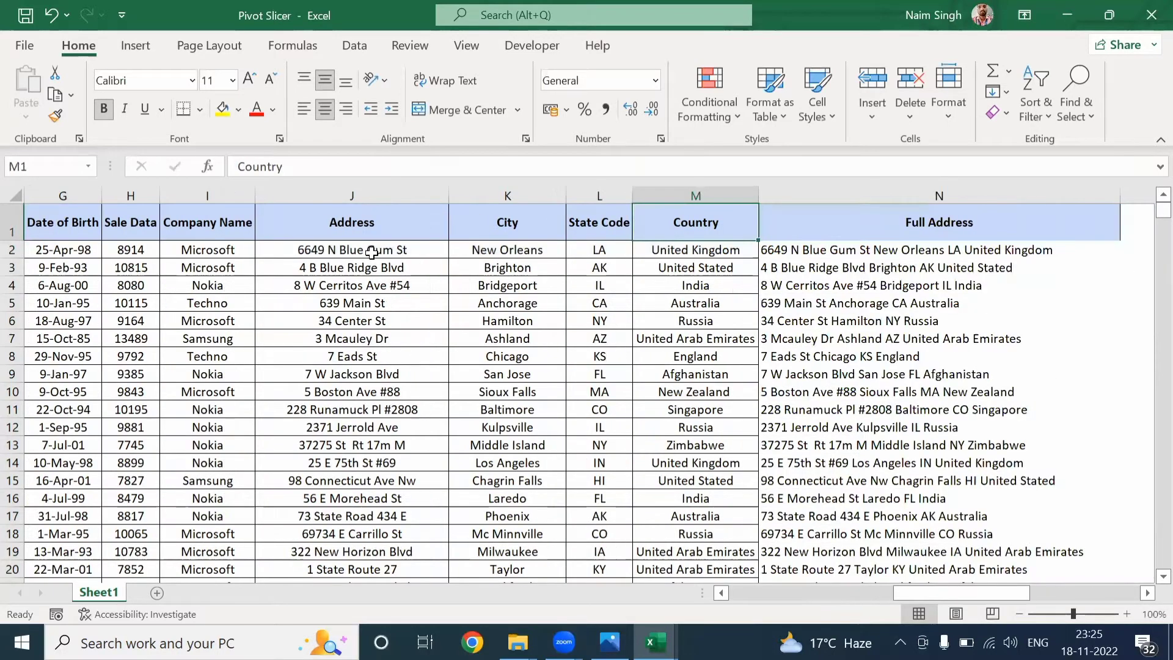
{"action": "key", "text": "Left"}
{"action": "key", "text": "Left"}
{"action": "key", "text": "Left"}
{"action": "key", "text": "Left"}
{"action": "key", "text": "Left"}
{"action": "key", "text": "Left"}
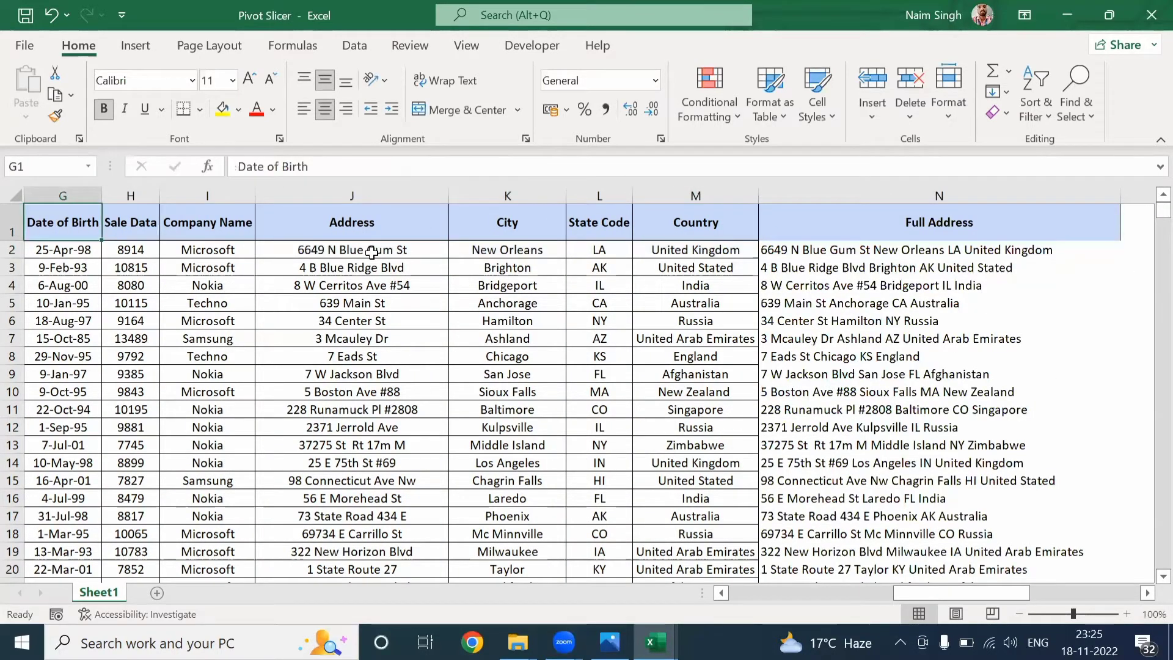
{"action": "key", "text": "Right"}
{"action": "key", "text": "Right"}
{"action": "key", "text": "ctrl+shift+l"}
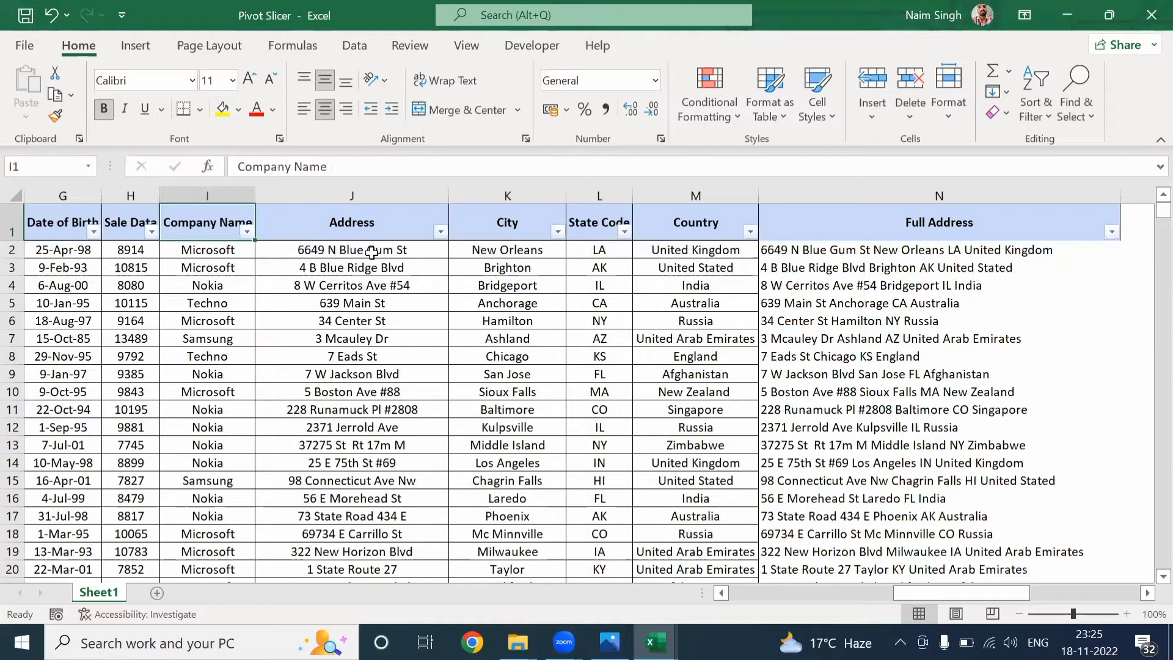
Step: Filter the Company Name column to show only Apple
{"action": "key", "text": "alt+Down"}
{"action": "key", "text": "Down"}
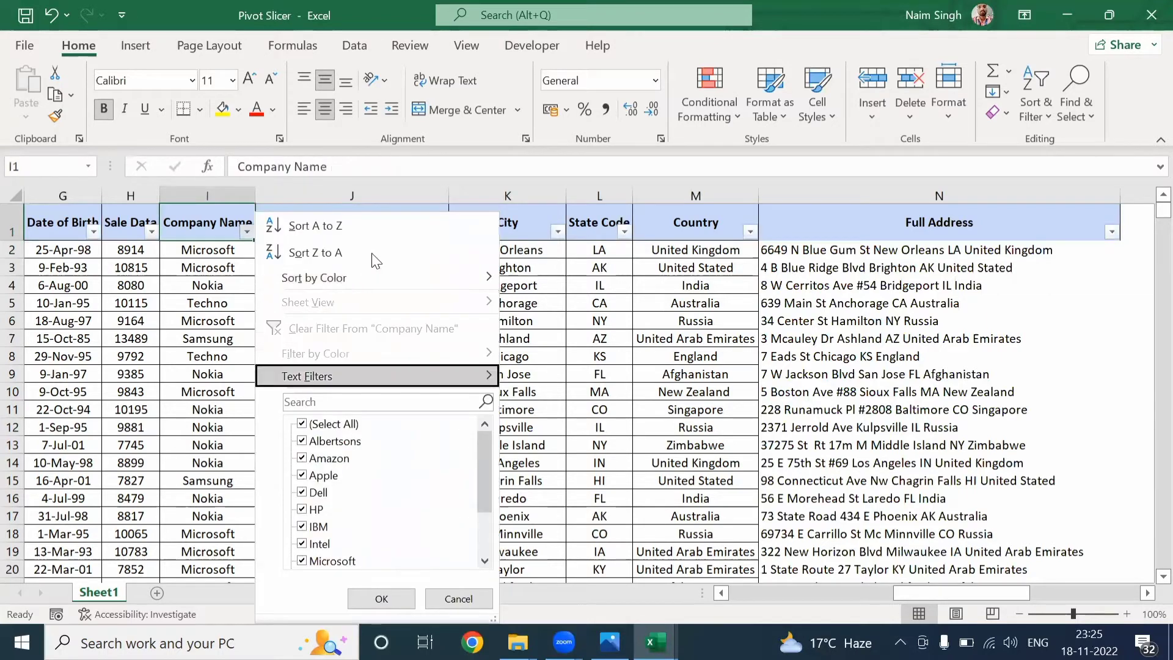
{"action": "key", "text": "Down"}
{"action": "key", "text": "Down"}
{"action": "key", "text": "space"}
{"action": "key", "text": "Down"}
{"action": "key", "text": "Down"}
{"action": "key", "text": "Down"}
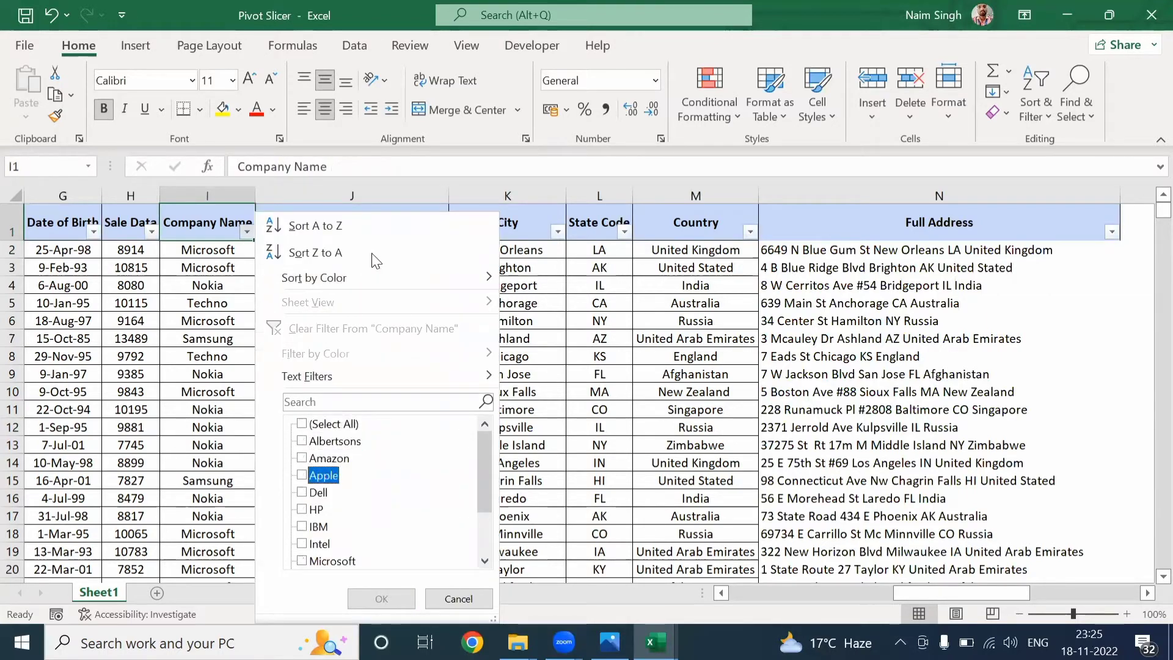
{"action": "key", "text": "space"}
{"action": "key", "text": "Return"}
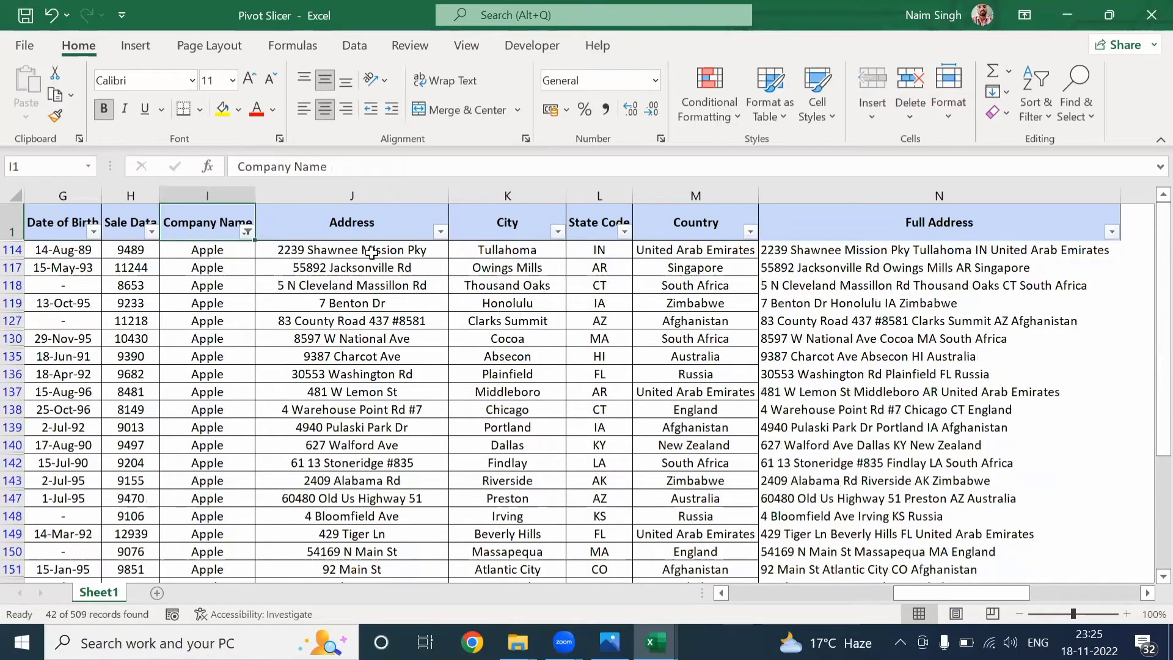
Step: Copy the filtered Apple records into a new sheet and autofit its column widths
{"action": "key", "text": "ctrl+a"}
{"action": "key", "text": "ctrl+c"}
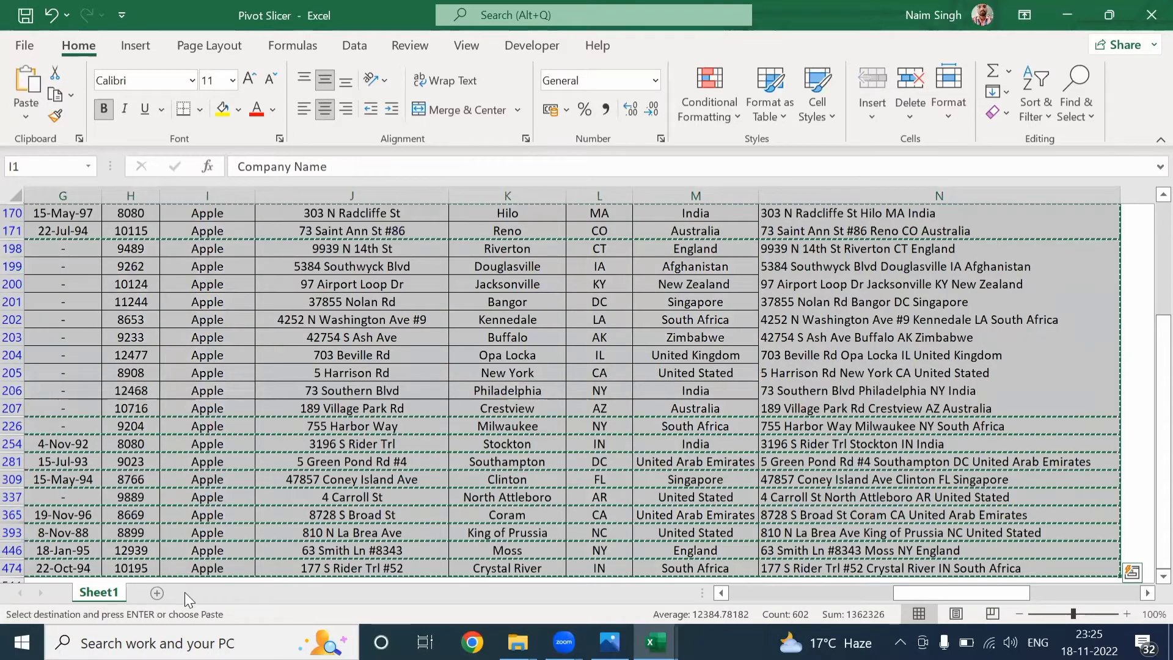
{"action": "left_click", "coordinate": [154, 593]}
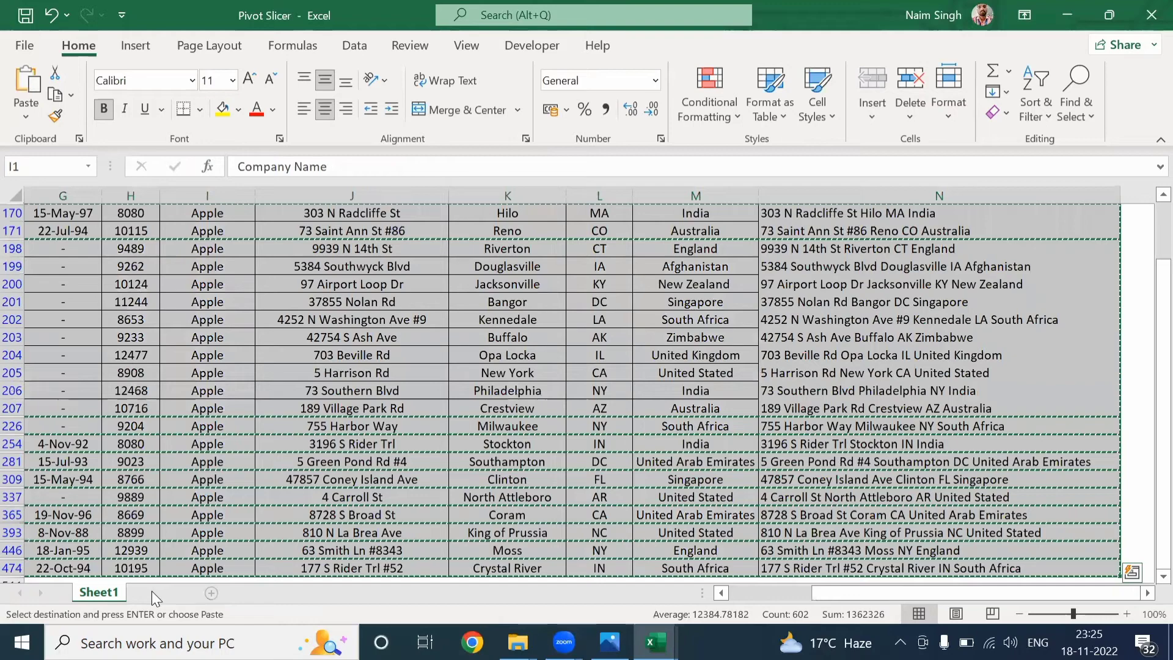
{"action": "key", "text": "Return"}
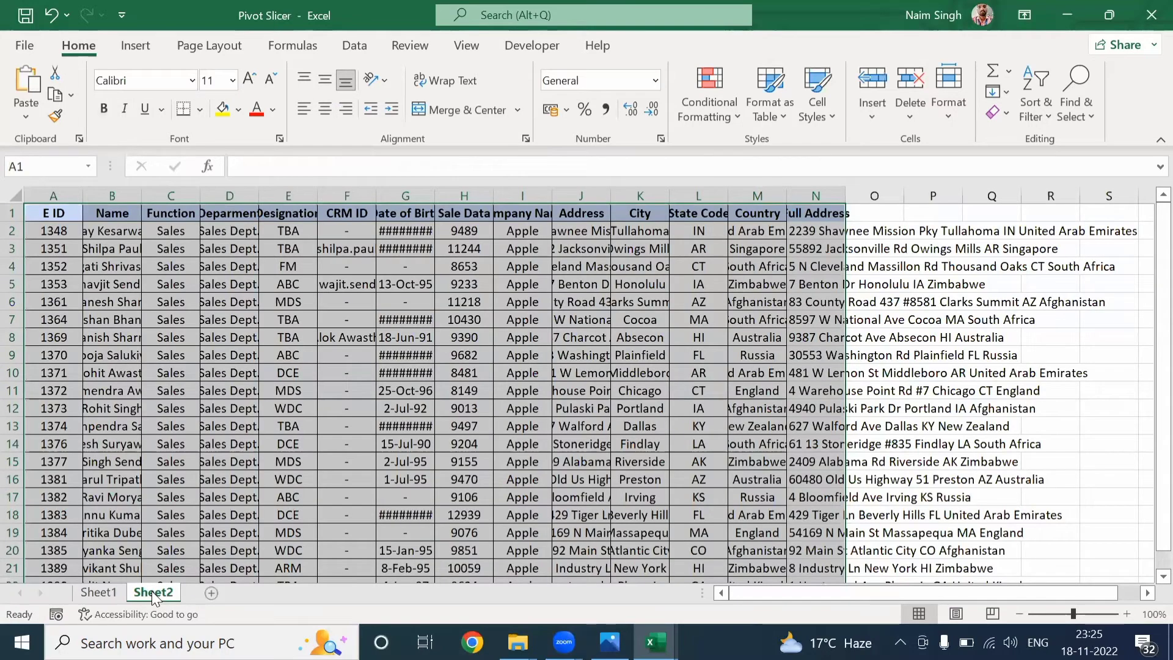
{"action": "key", "text": "alt+h"}
{"action": "key", "text": "o"}
{"action": "key", "text": "i"}
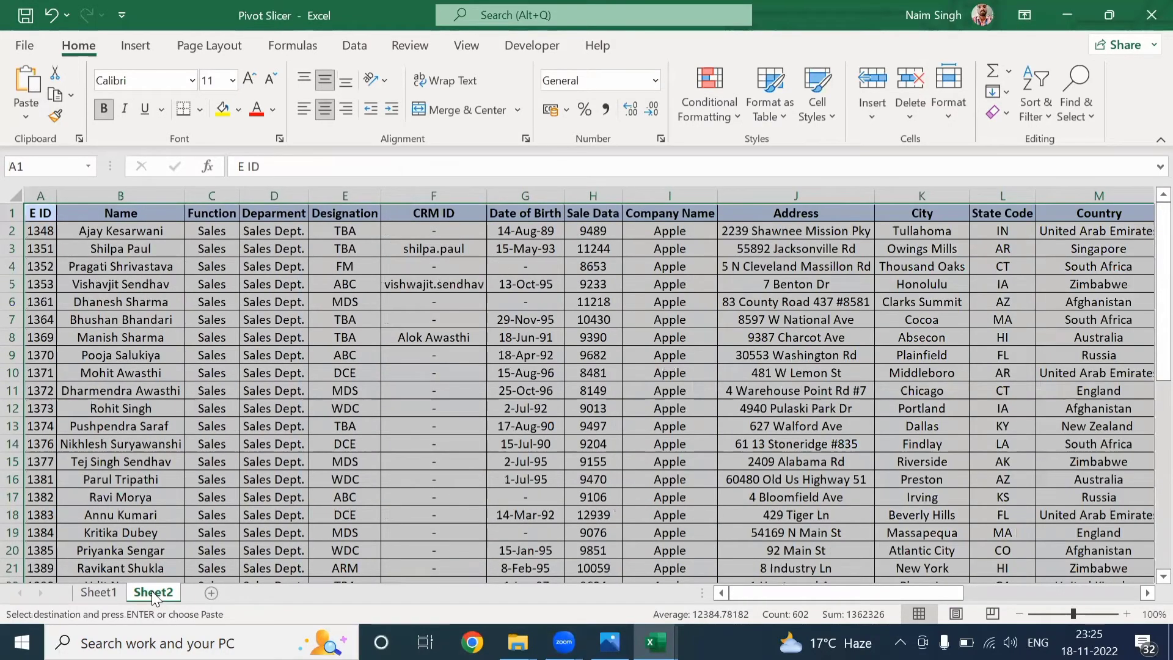
Step: Return to Sheet1 and change the Company Name filter to show only Amazon instead of Apple
{"action": "key", "text": "ctrl+Page_Up"}
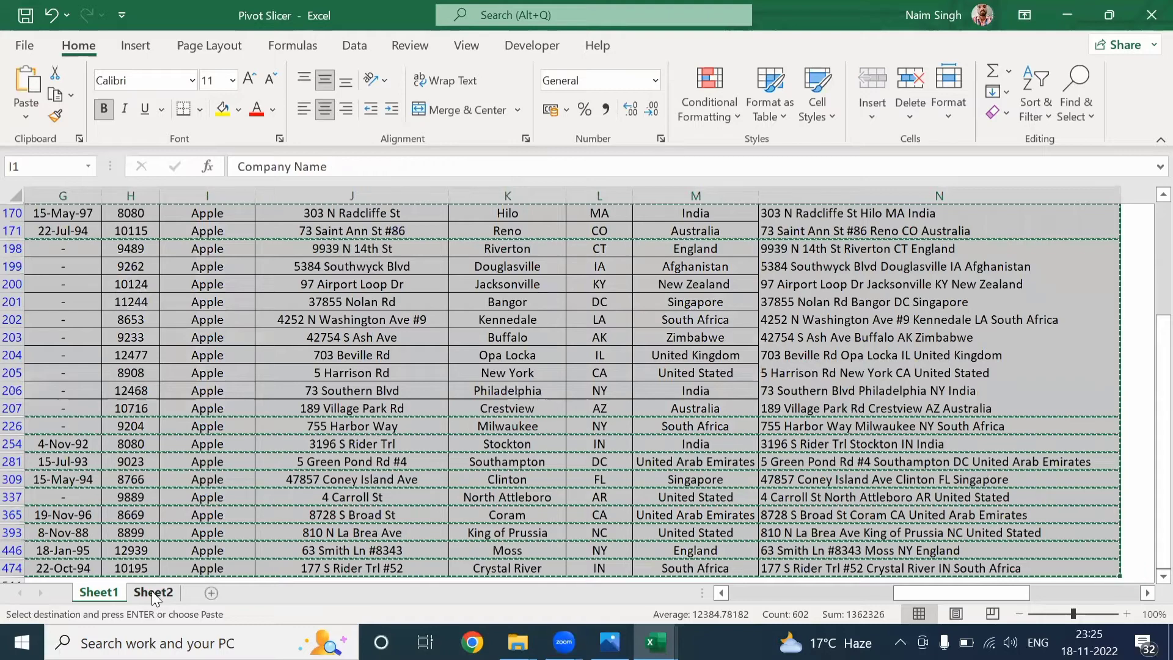
{"action": "key", "text": "ctrl+Up"}
{"action": "key", "text": "Escape"}
{"action": "key", "text": "Right"}
{"action": "key", "text": "Right"}
{"action": "key", "text": "Right"}
{"action": "key", "text": "Left"}
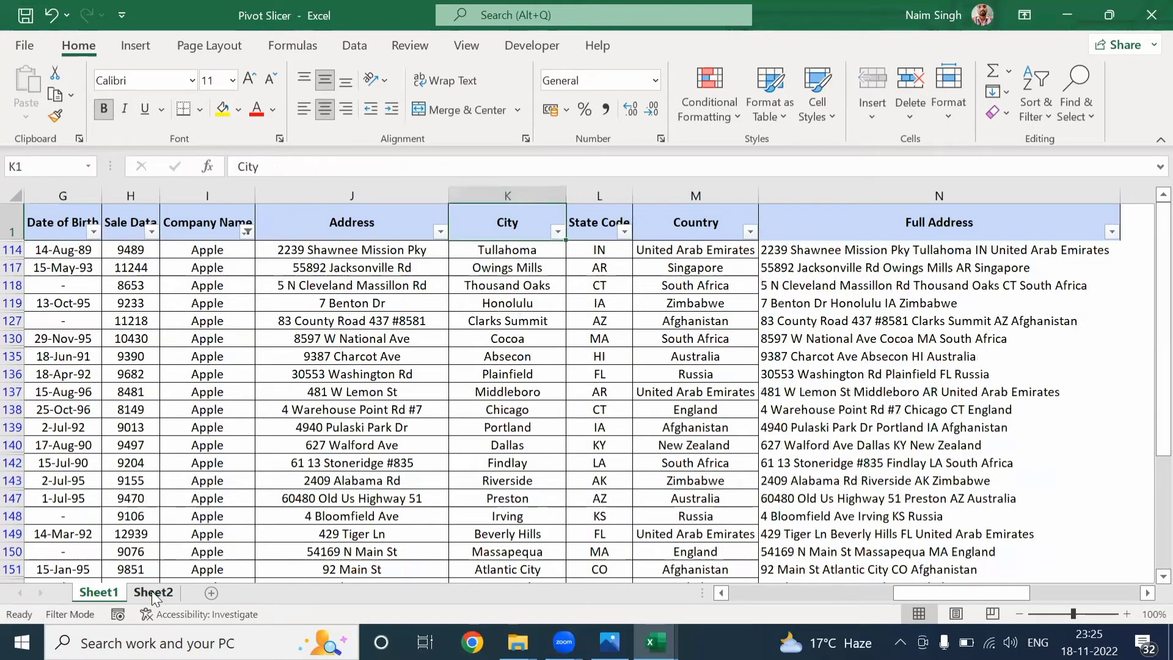
{"action": "key", "text": "Right"}
{"action": "key", "text": "Left"}
{"action": "key", "text": "Left"}
{"action": "key", "text": "Left"}
{"action": "left_click", "coordinate": [151, 592]}
{"action": "key", "text": "alt+Down"}
{"action": "key", "text": "Down"}
{"action": "key", "text": "Down"}
{"action": "key", "text": "Down"}
{"action": "key", "text": "Down"}
{"action": "key", "text": "Down"}
{"action": "key", "text": "Down"}
{"action": "key", "text": "Down"}
{"action": "key", "text": "Down"}
{"action": "key", "text": "Down"}
{"action": "key", "text": "Down"}
{"action": "key", "text": "Down"}
{"action": "key", "text": "Down"}
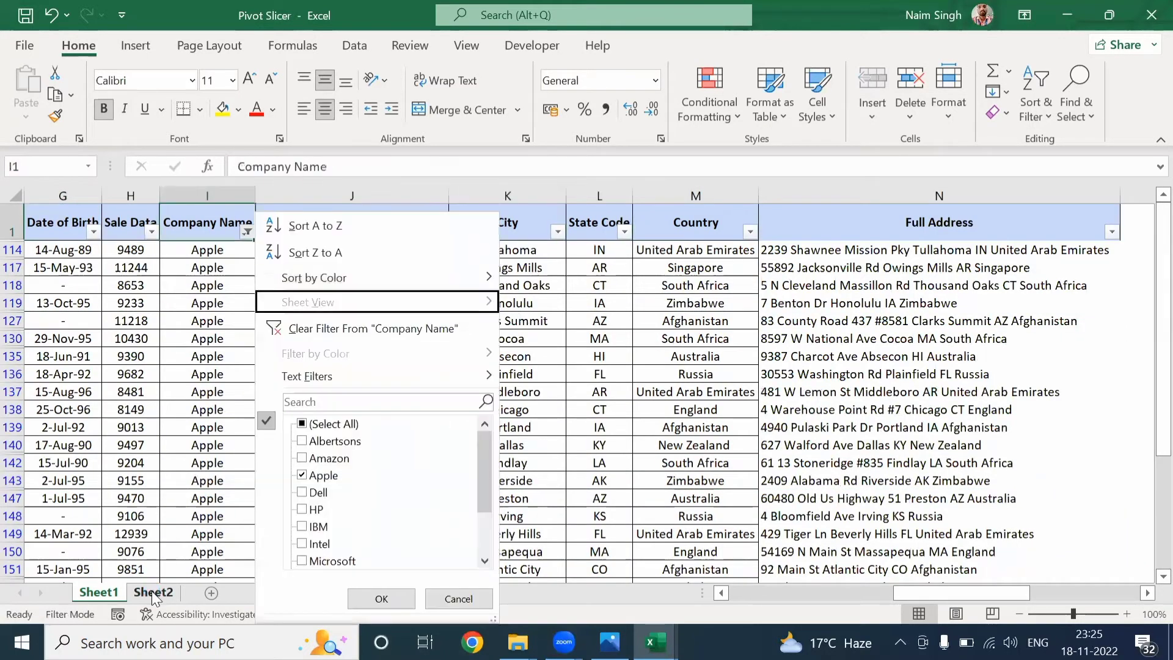
{"action": "key", "text": "space"}
{"action": "key", "text": "Up"}
{"action": "key", "text": "space"}
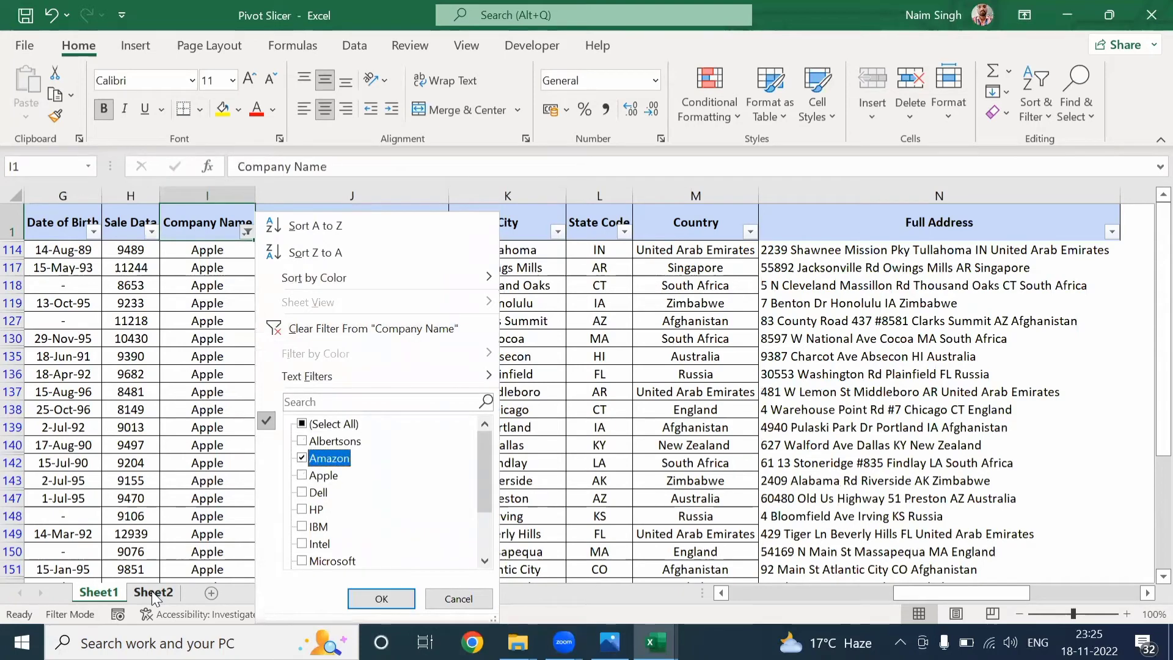
{"action": "key", "text": "Tab"}
{"action": "key", "text": "Return"}
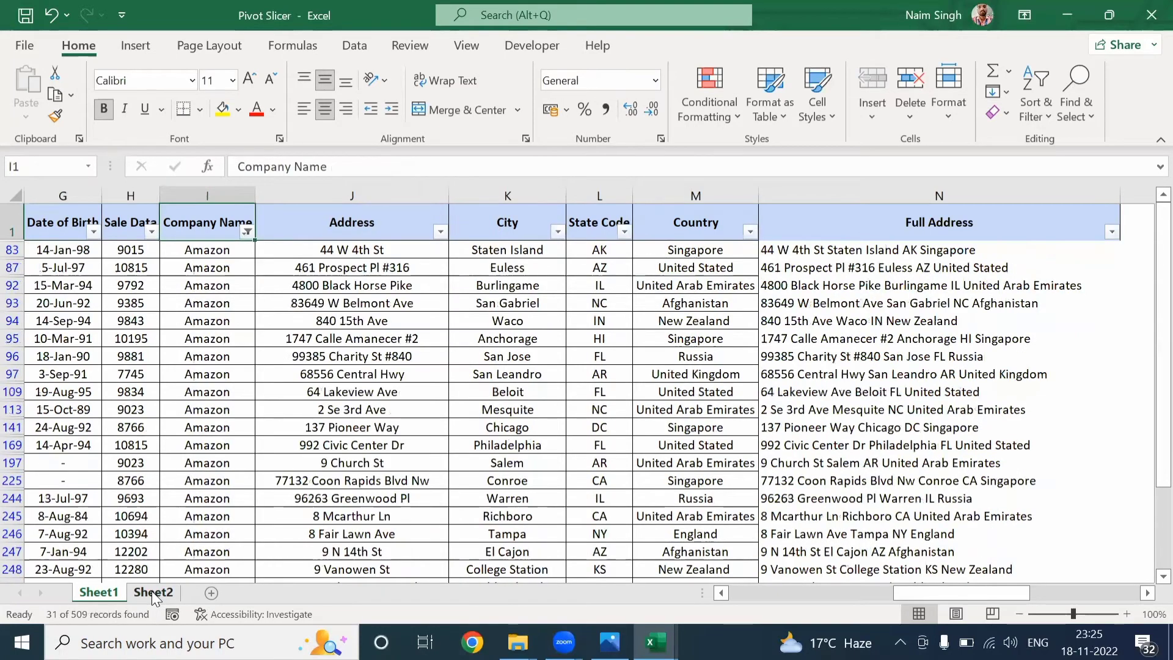
Step: Copy the filtered Amazon records from Sheet1 into another new sheet
{"action": "key", "text": "ctrl+a"}
{"action": "key", "text": "ctrl+c"}
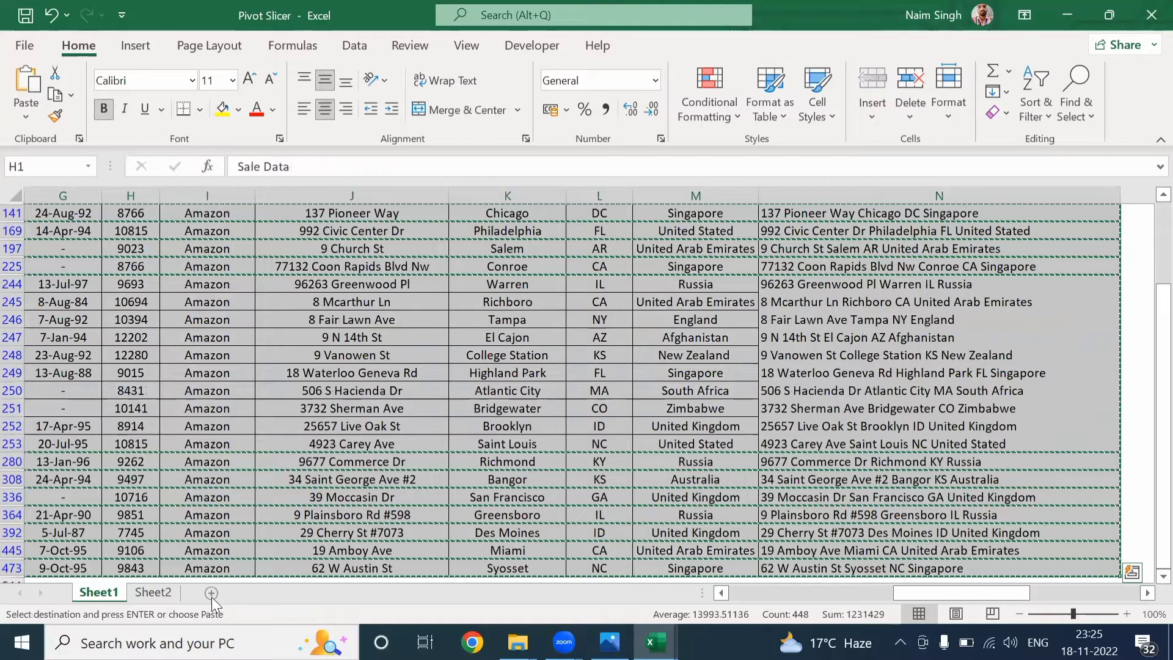
{"action": "left_click", "coordinate": [212, 592]}
{"action": "key", "text": "Return"}
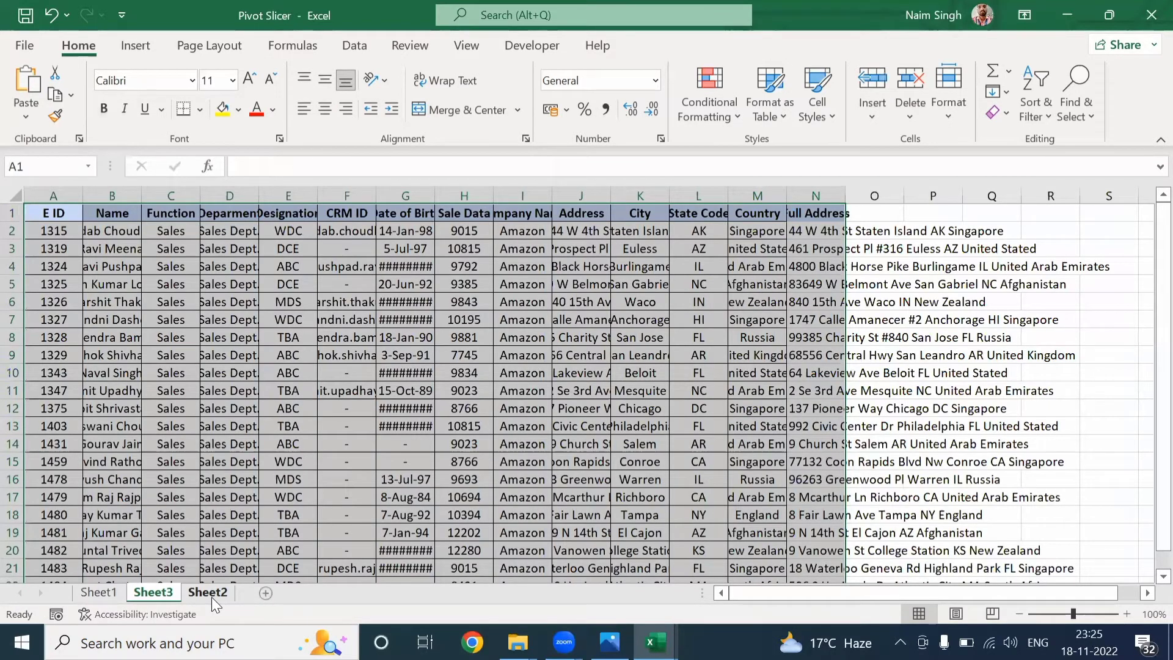
{"action": "key", "text": "ctrl+c"}
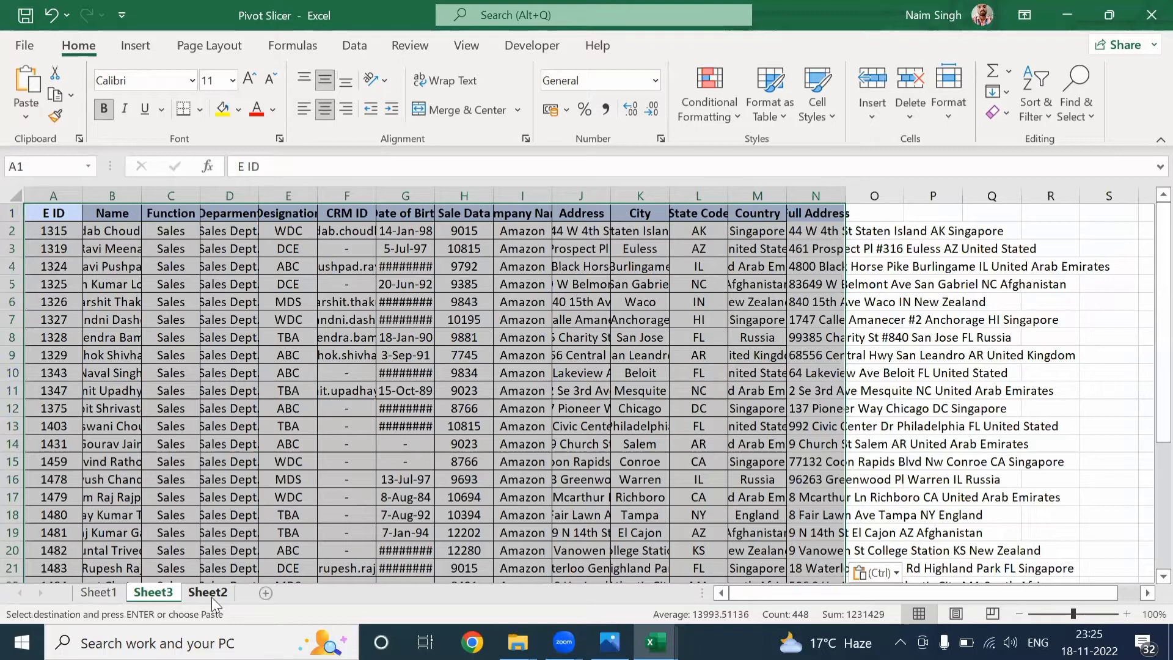
Step: Delete Sheet3 containing the Amazon records
{"action": "key", "text": "alt+e"}
{"action": "key", "text": "l"}
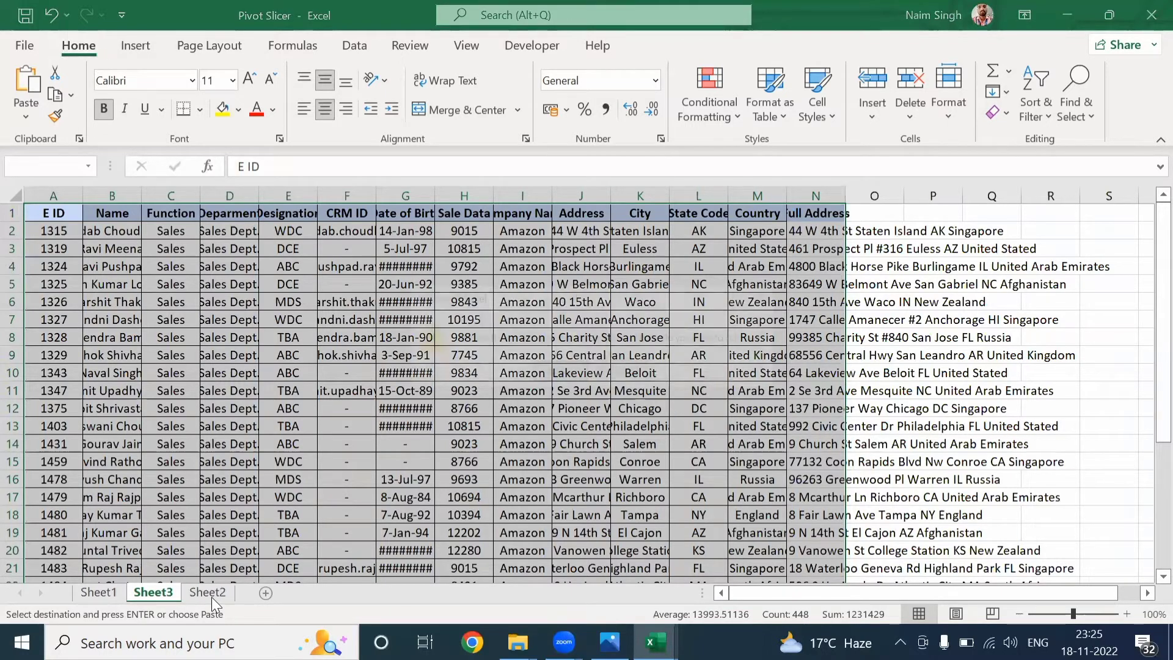
{"action": "key", "text": "Return"}
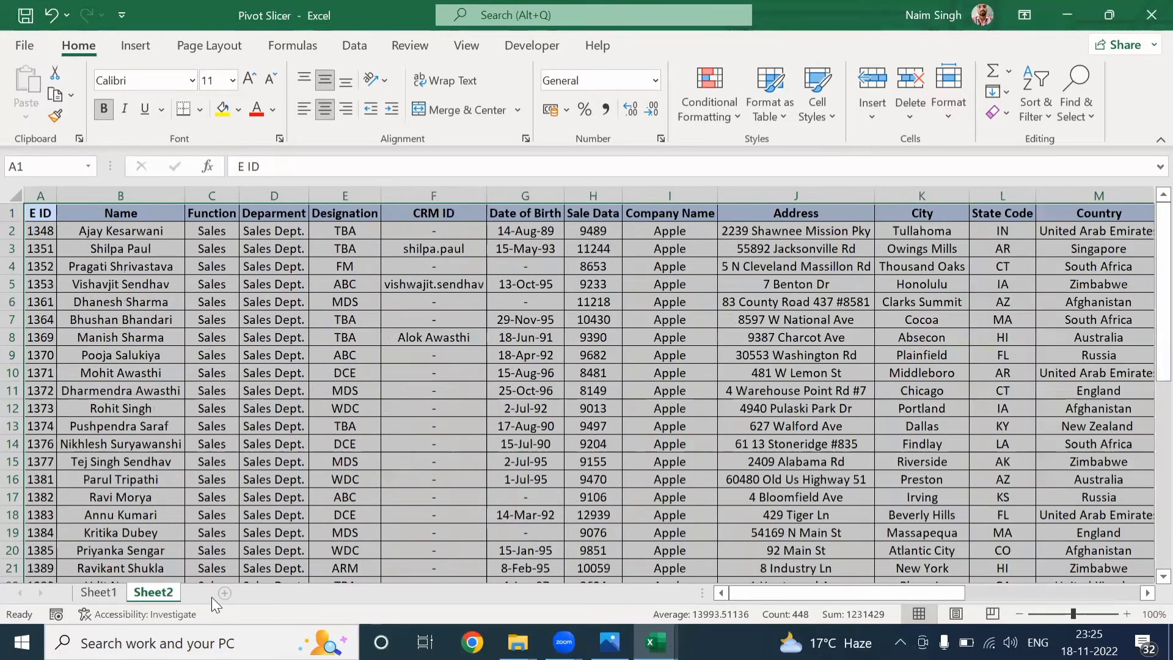
Step: Review the copied Apple records on Sheet2, including the Full Address column
{"action": "key", "text": "ctrl+v"}
{"action": "key", "text": "ctrl+q"}
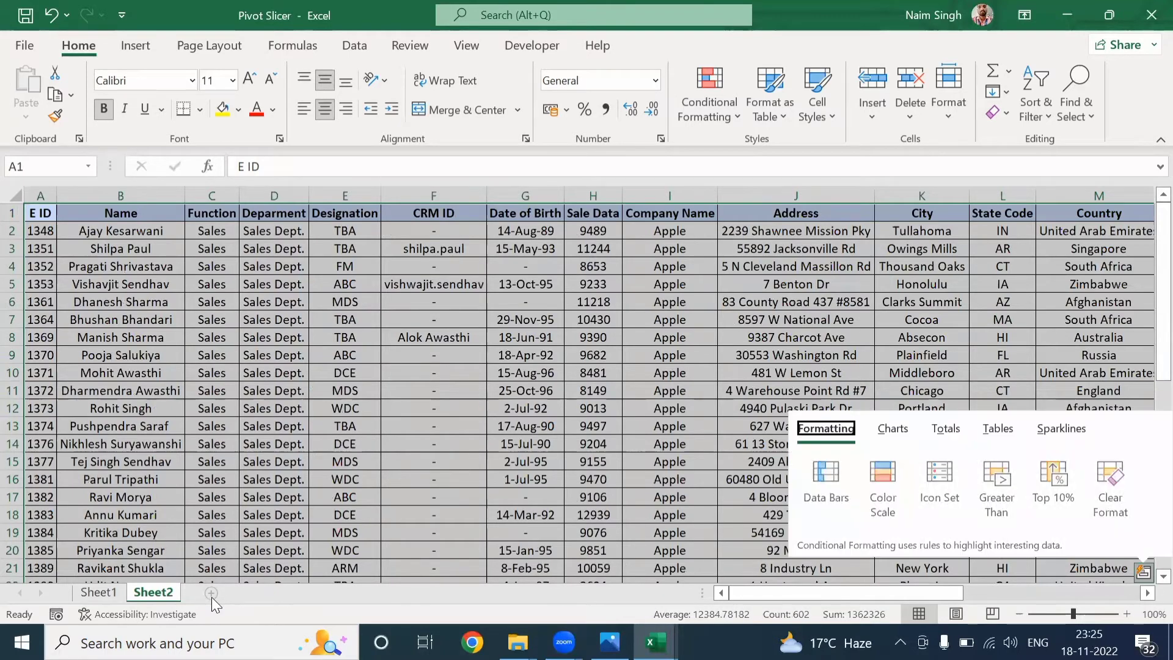
{"action": "key", "text": "Escape"}
{"action": "key", "text": "ctrl+Home"}
{"action": "key", "text": "ctrl+Right"}
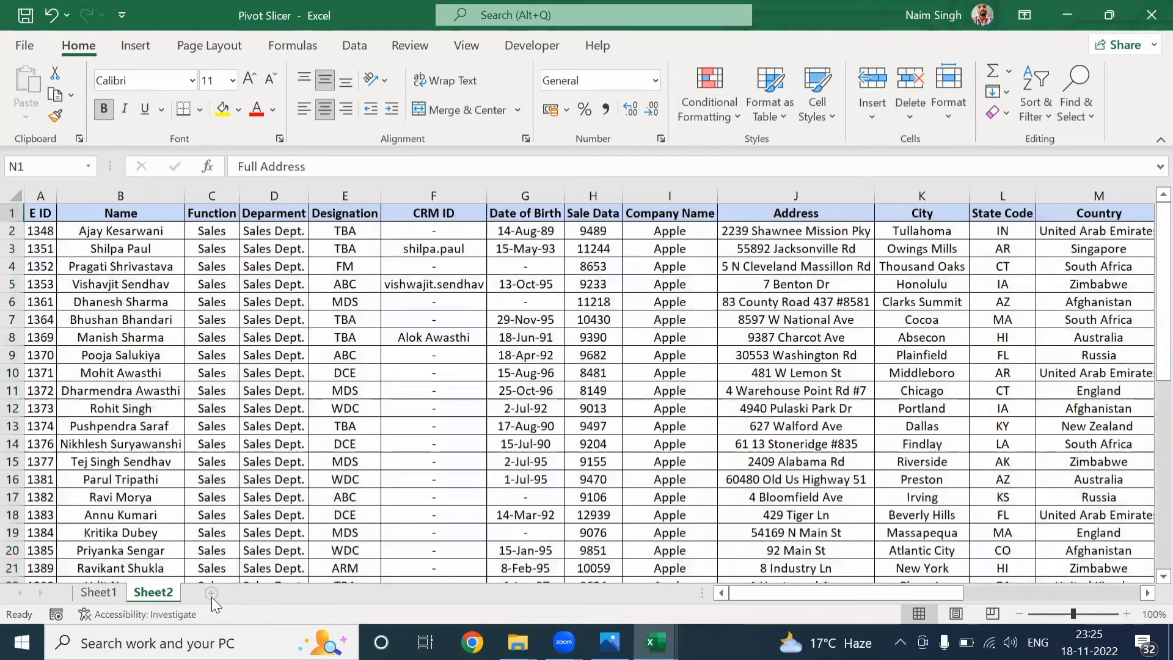
{"action": "key", "text": "Left"}
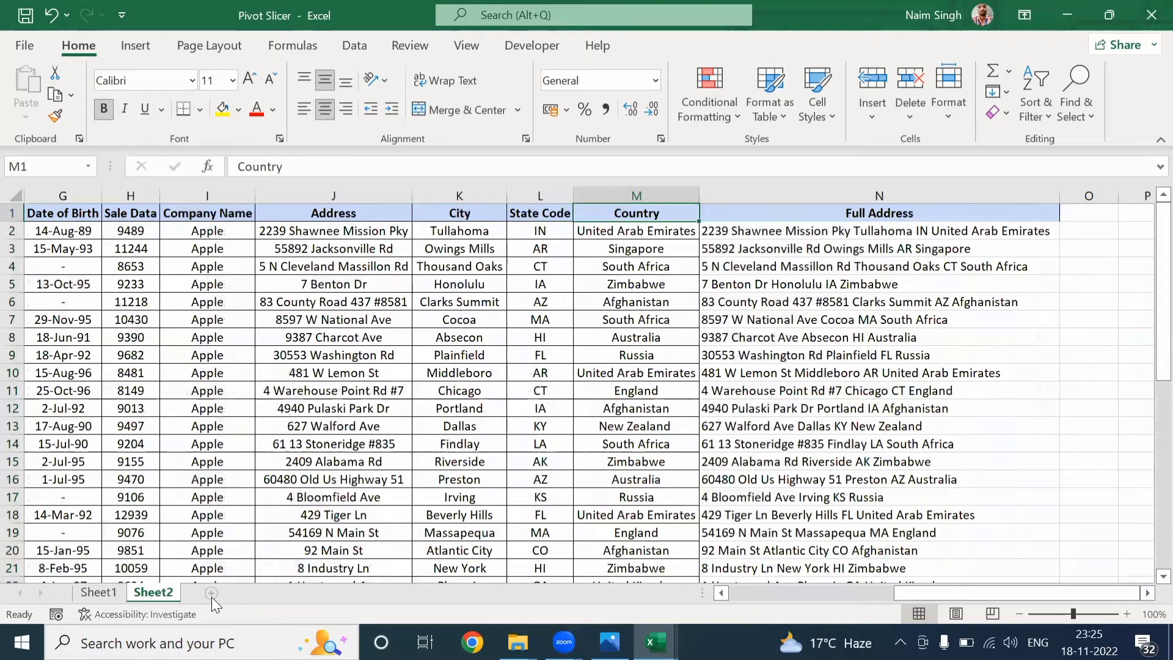
{"action": "scroll", "coordinate": [212, 597], "scroll_direction": "down", "scroll_amount": 4}
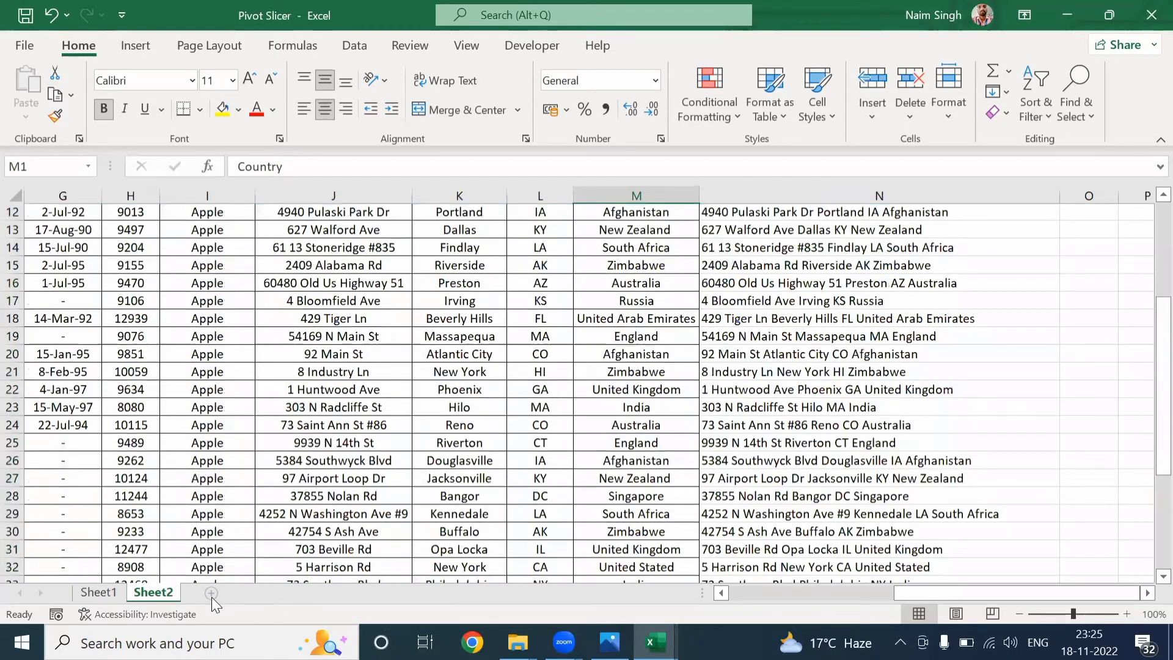
{"action": "scroll", "coordinate": [211, 597], "scroll_direction": "up", "scroll_amount": 4}
Step: Delete Sheet2 containing the Apple records and turn off filtering on Sheet1
{"action": "key", "text": "alt+h"}
{"action": "key", "text": "d"}
{"action": "key", "text": "s"}
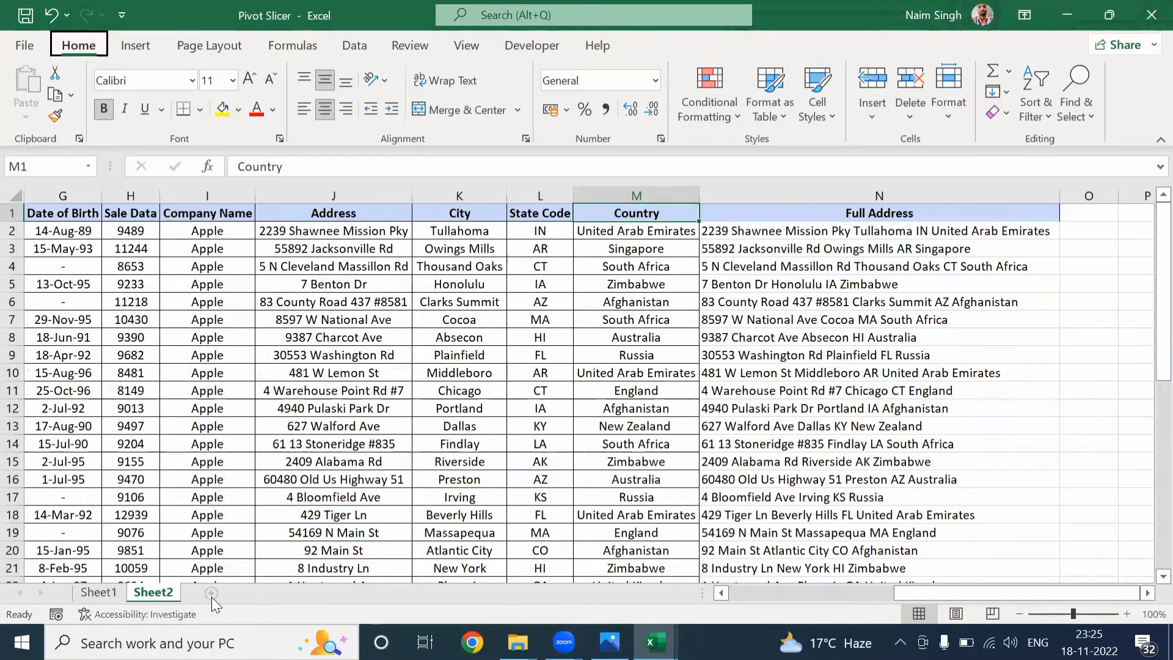
{"action": "key", "text": "Return"}
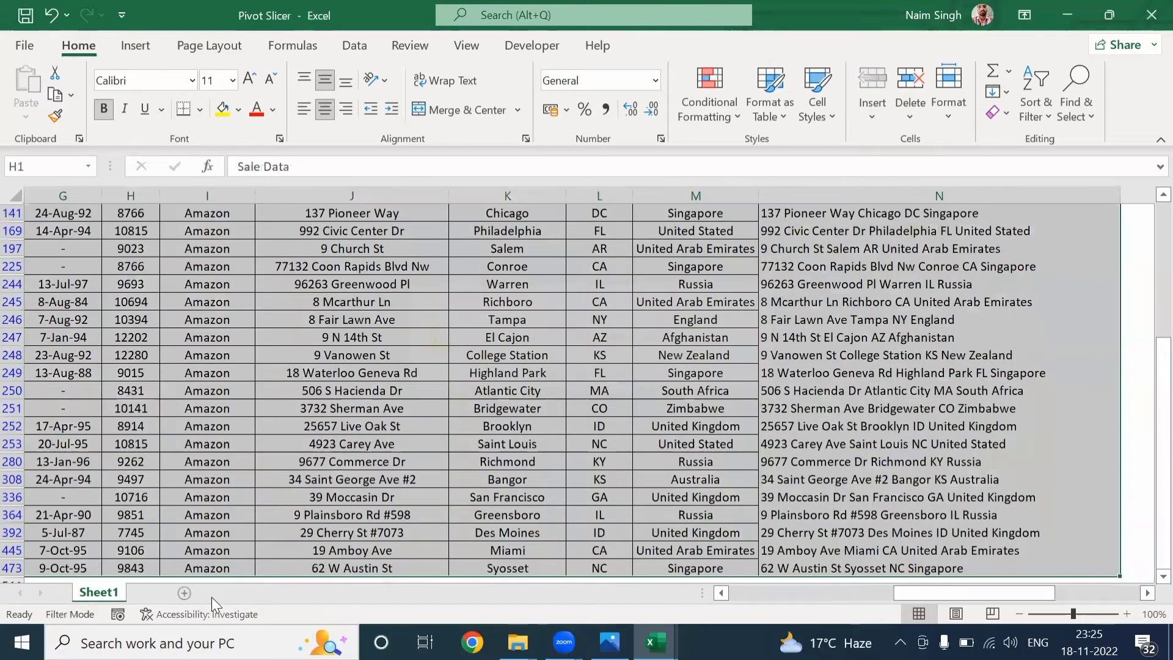
{"action": "key", "text": "ctrl+Home"}
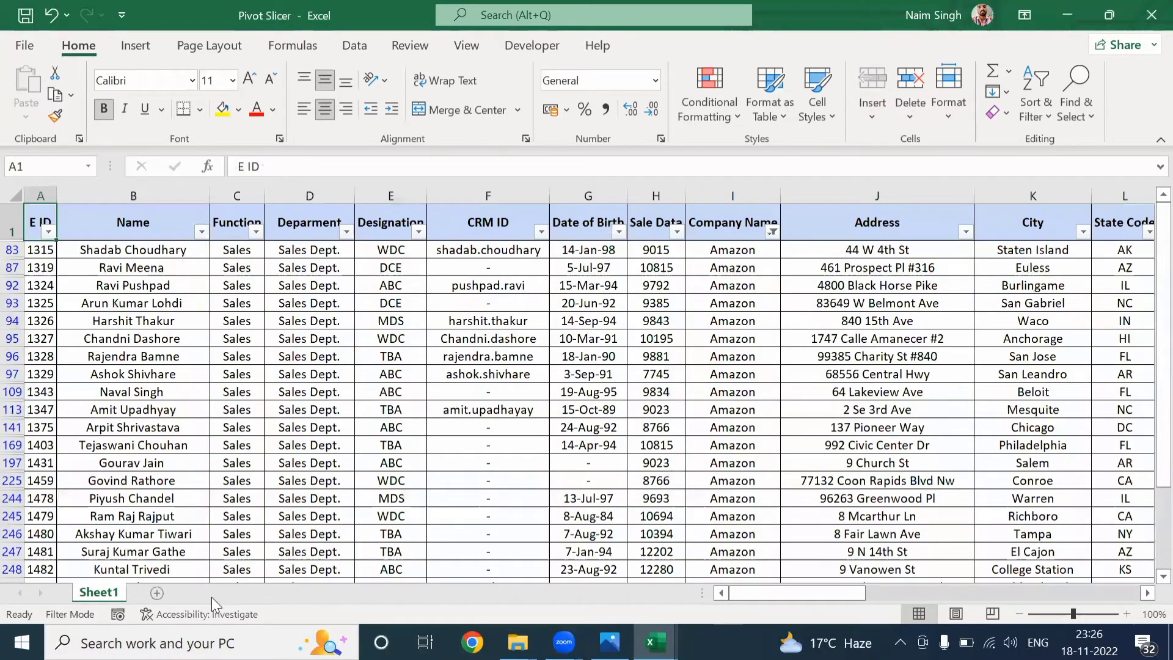
{"action": "key", "text": "ctrl+shift+l"}
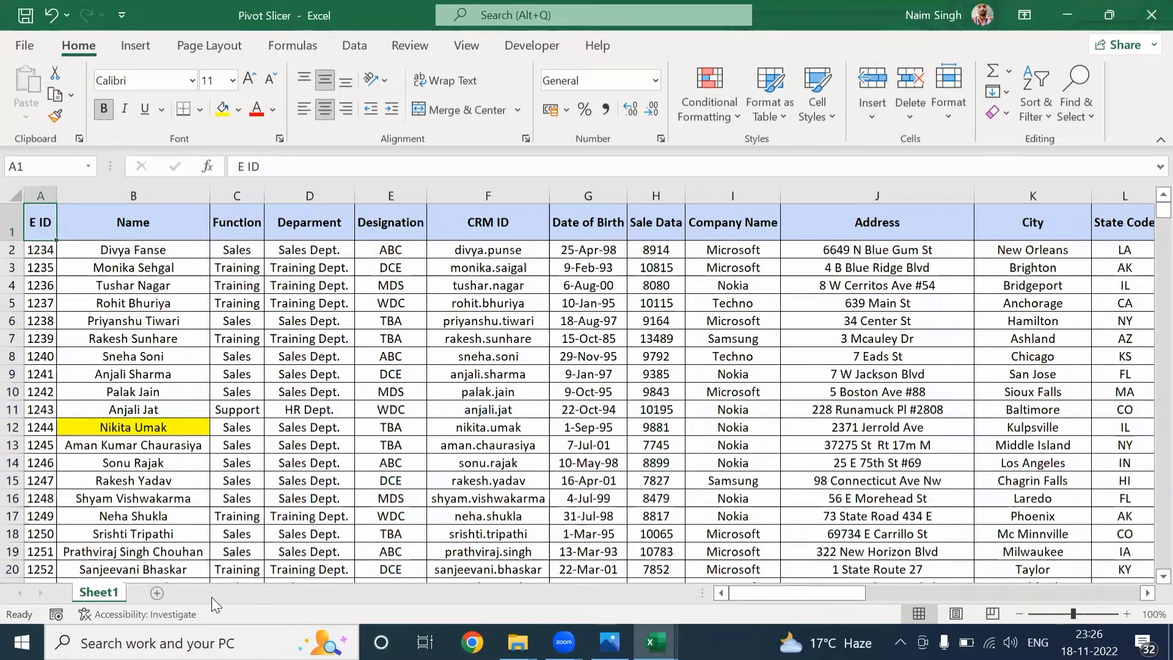
Step: Insert a PivotTable based on the range Sheet1!$A$1:$N$510, placed on a new worksheet
{"action": "key", "text": "alt"}
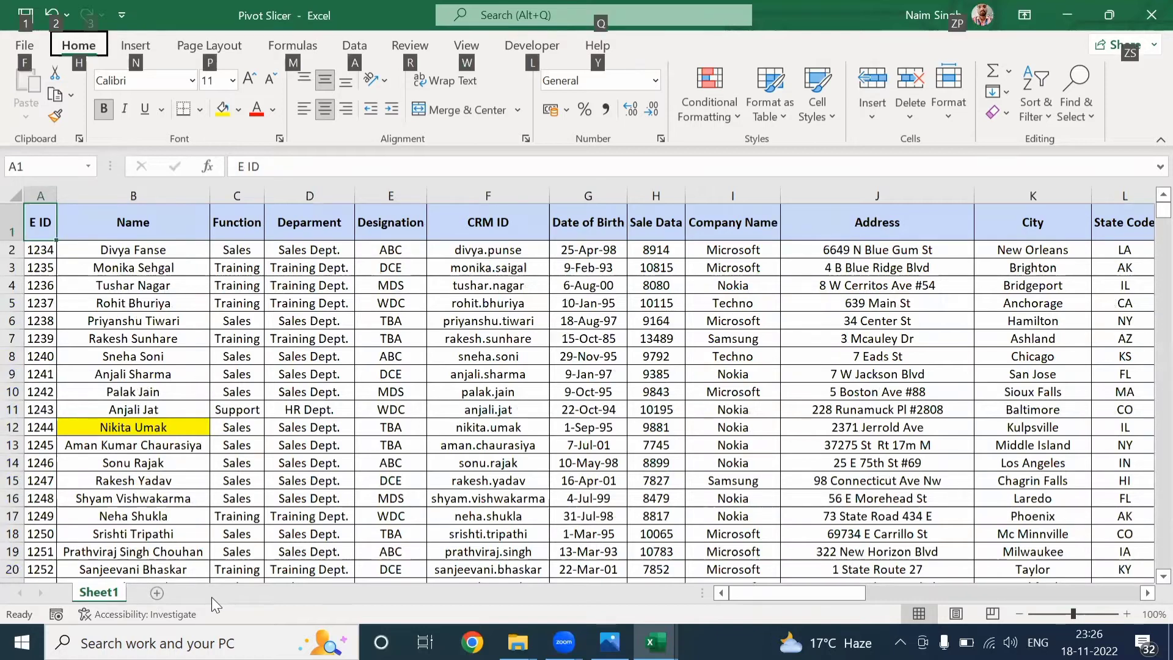
{"action": "key", "text": "n"}
{"action": "key", "text": "v"}
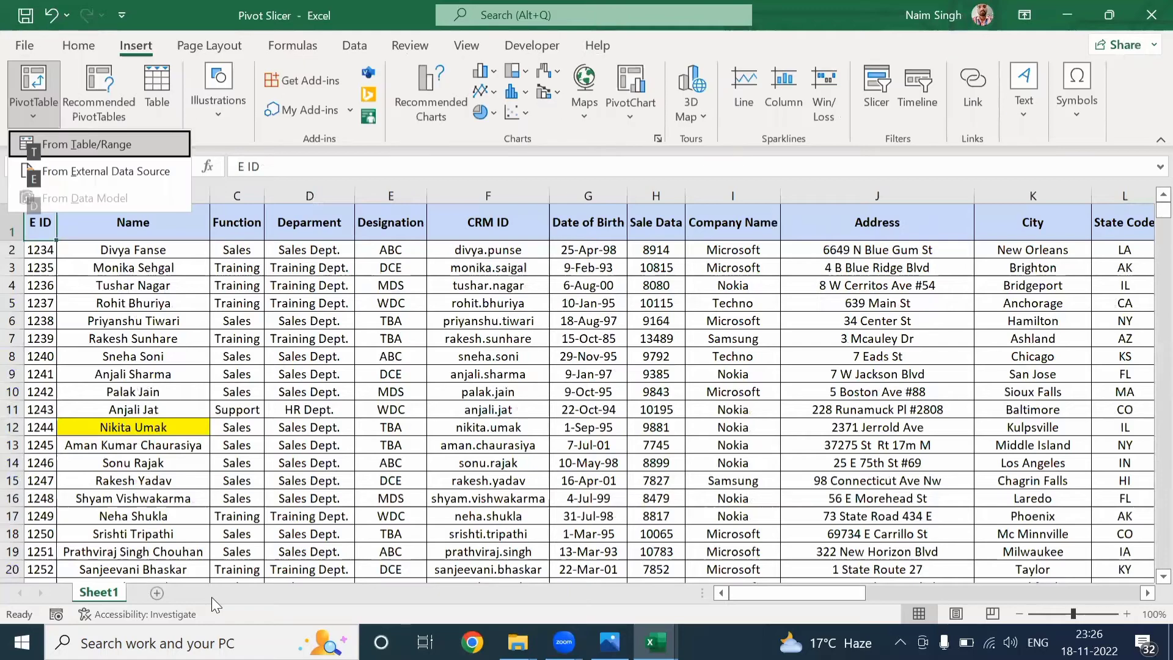
{"action": "key", "text": "t"}
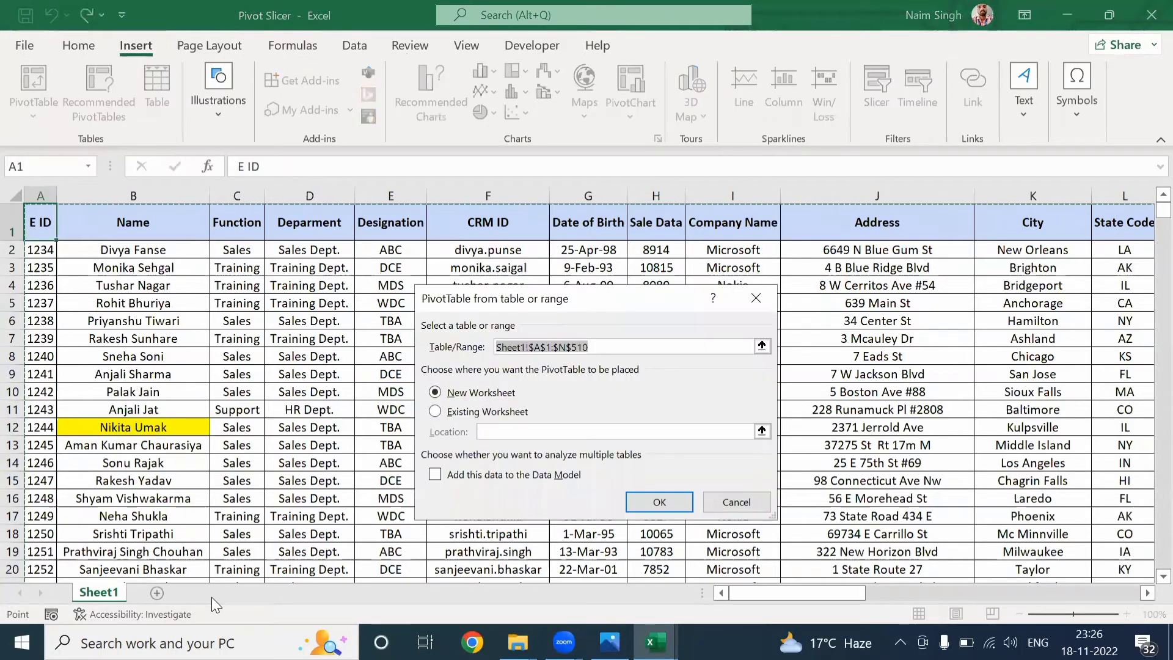
{"action": "key", "text": "Return"}
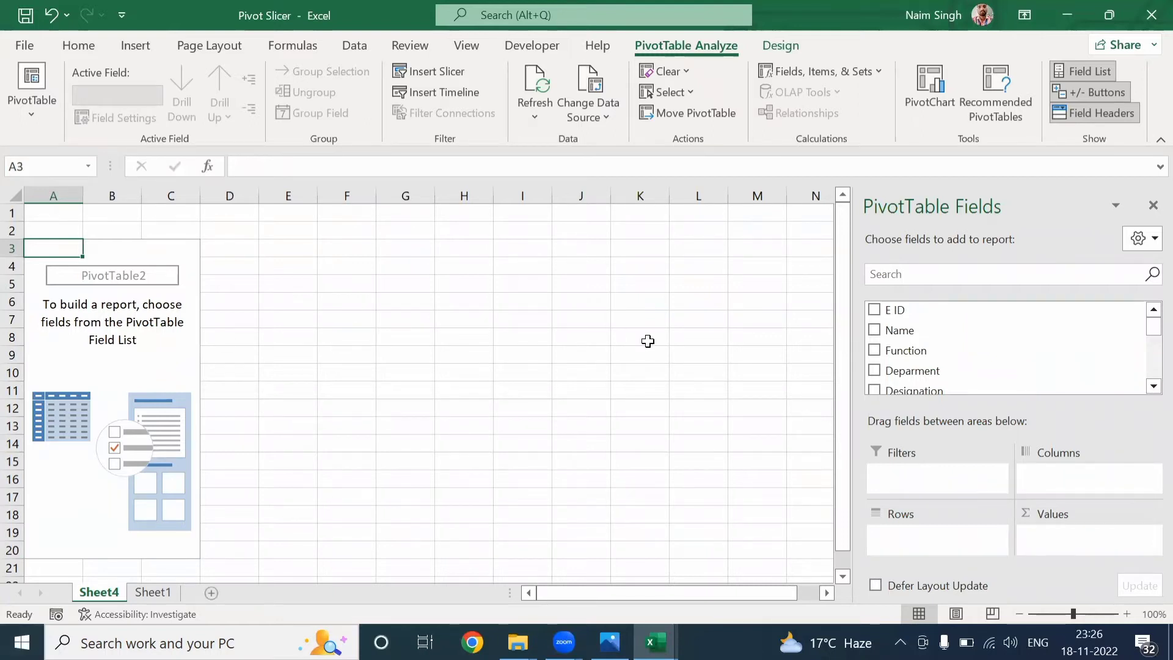
{"action": "left_click_drag", "start_coordinate": [900, 330], "coordinate": [926, 540]}
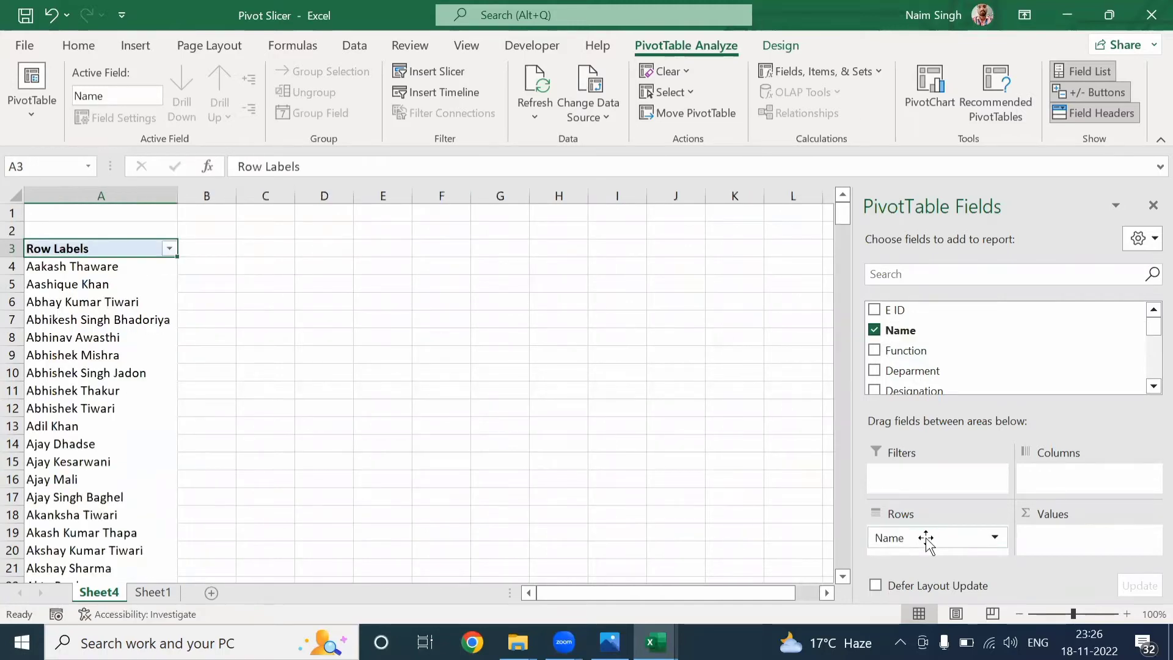
{"action": "left_click_drag", "start_coordinate": [926, 540], "coordinate": [977, 336]}
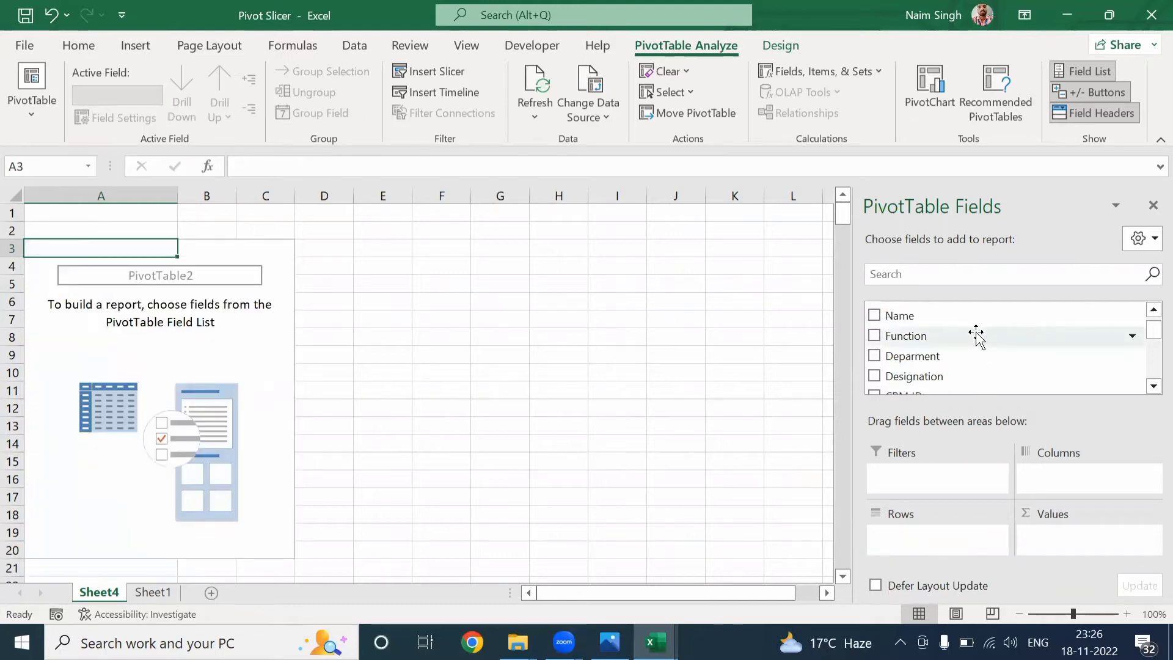
{"action": "left_click", "coordinate": [195, 317]}
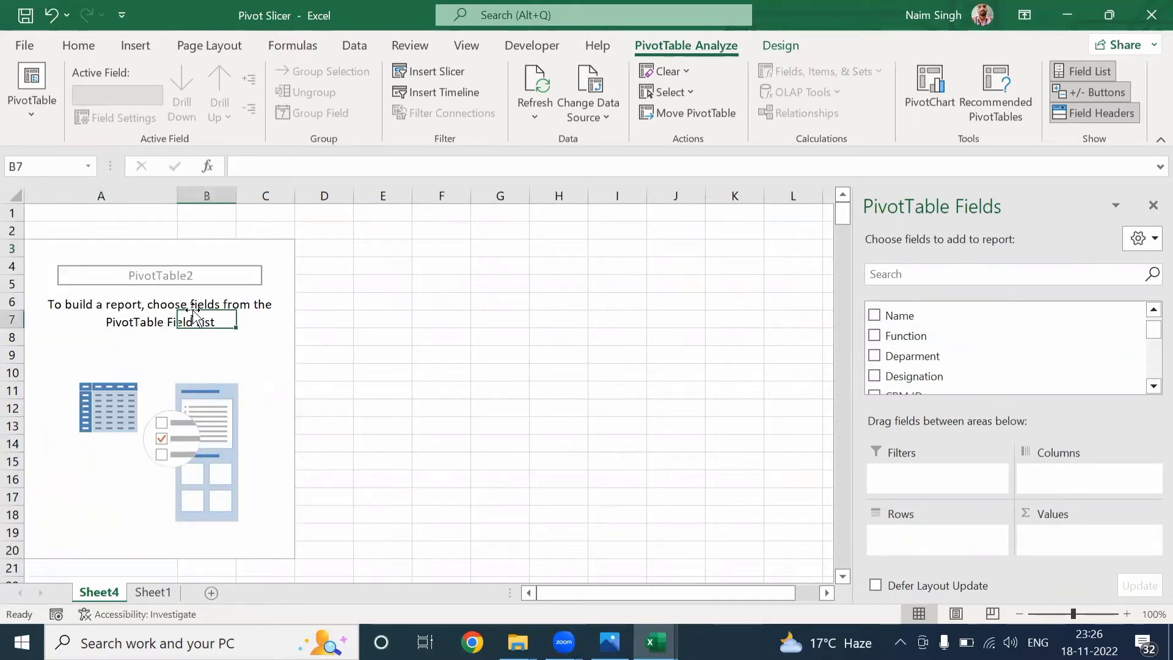
Step: Enable the classic PivotTable layout, which allows dragging fields in the grid, in the PivotTable's display options
{"action": "left_click", "coordinate": [138, 295]}
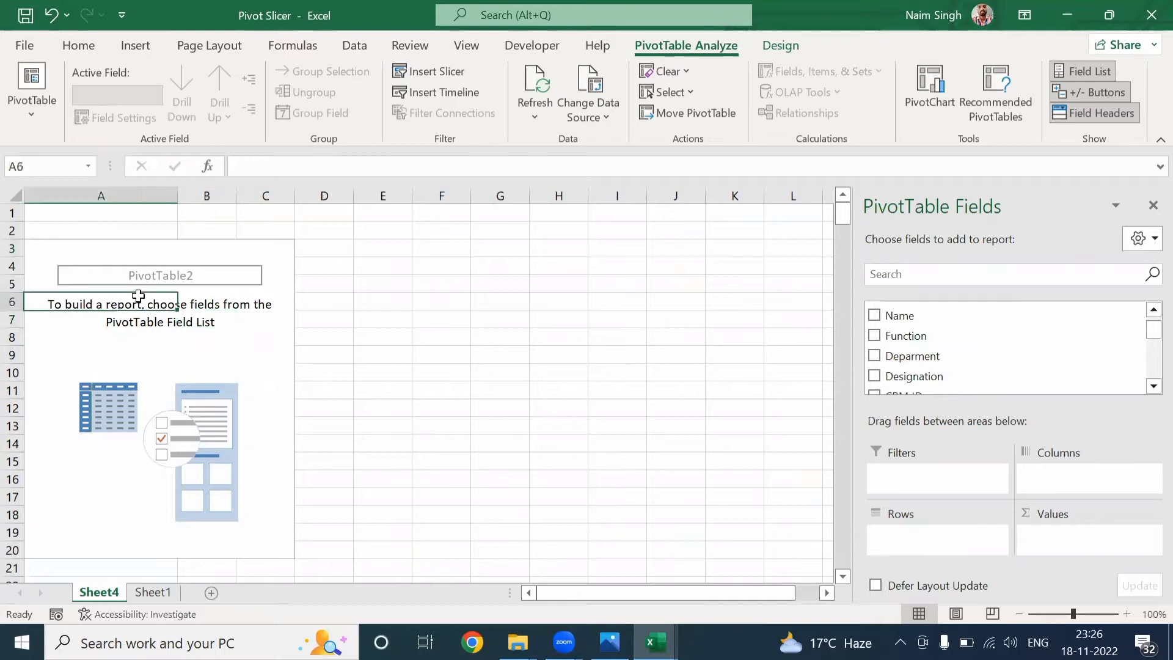
{"action": "right_click", "coordinate": [138, 296]}
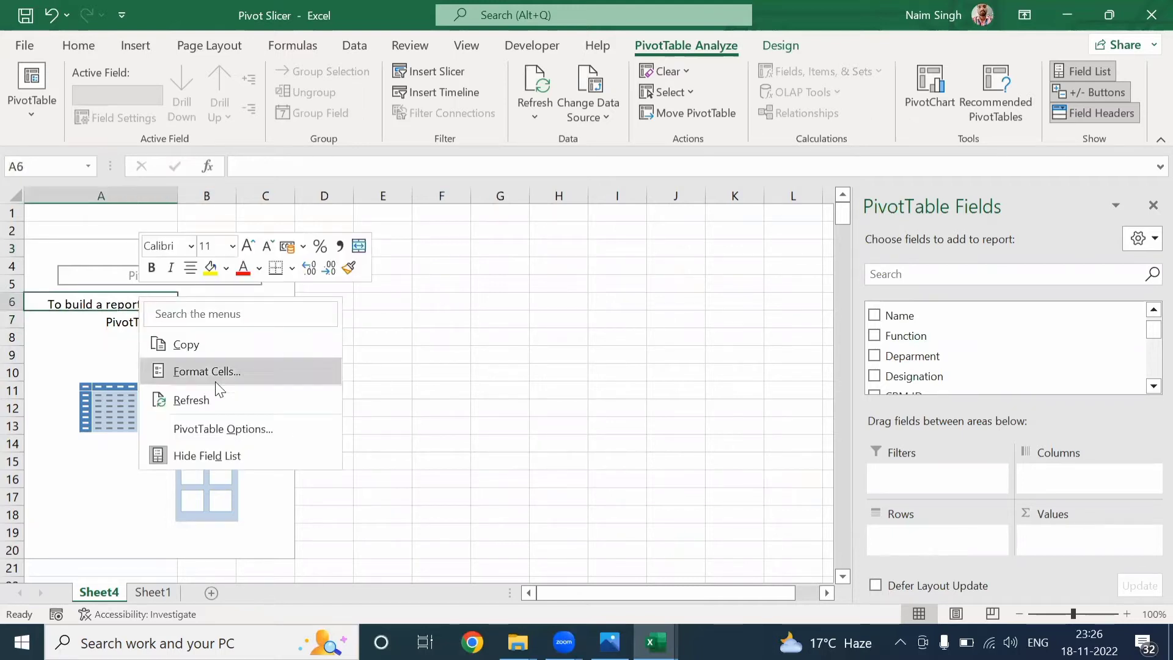
{"action": "left_click", "coordinate": [219, 438]}
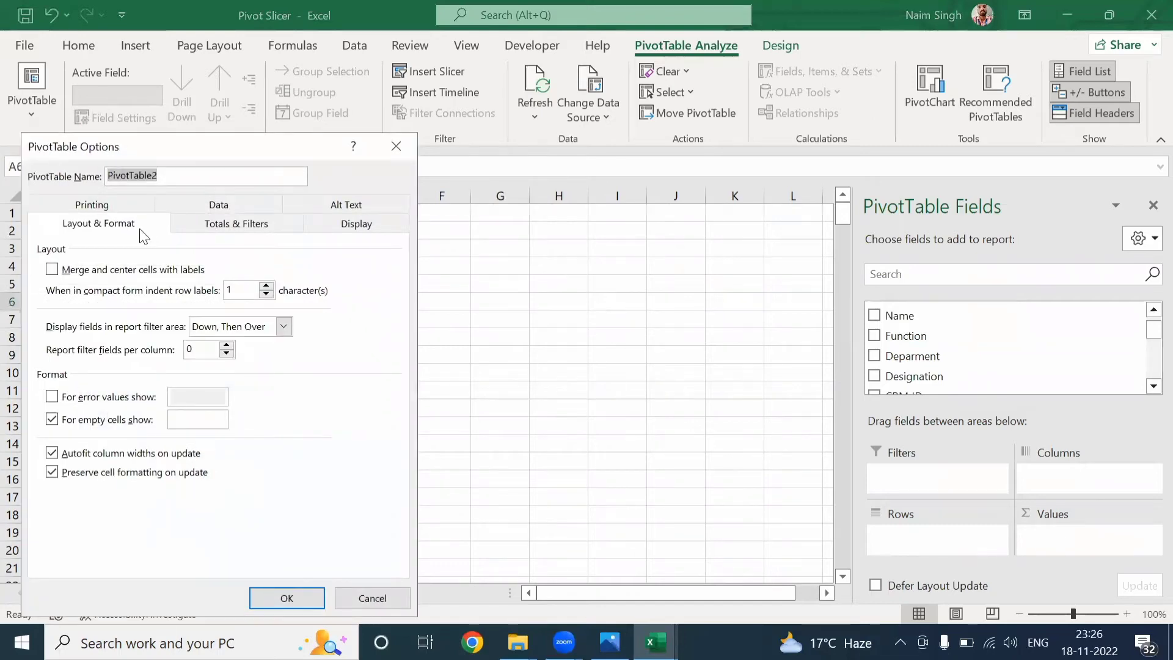
{"action": "left_click", "coordinate": [220, 226]}
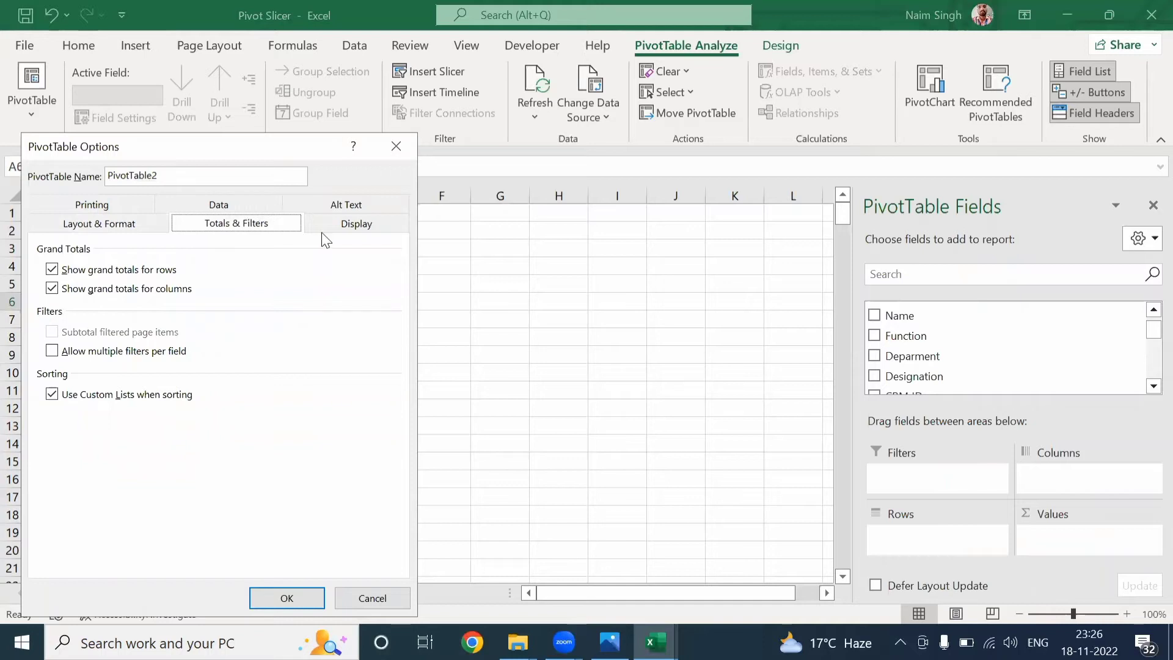
{"action": "left_click", "coordinate": [357, 228]}
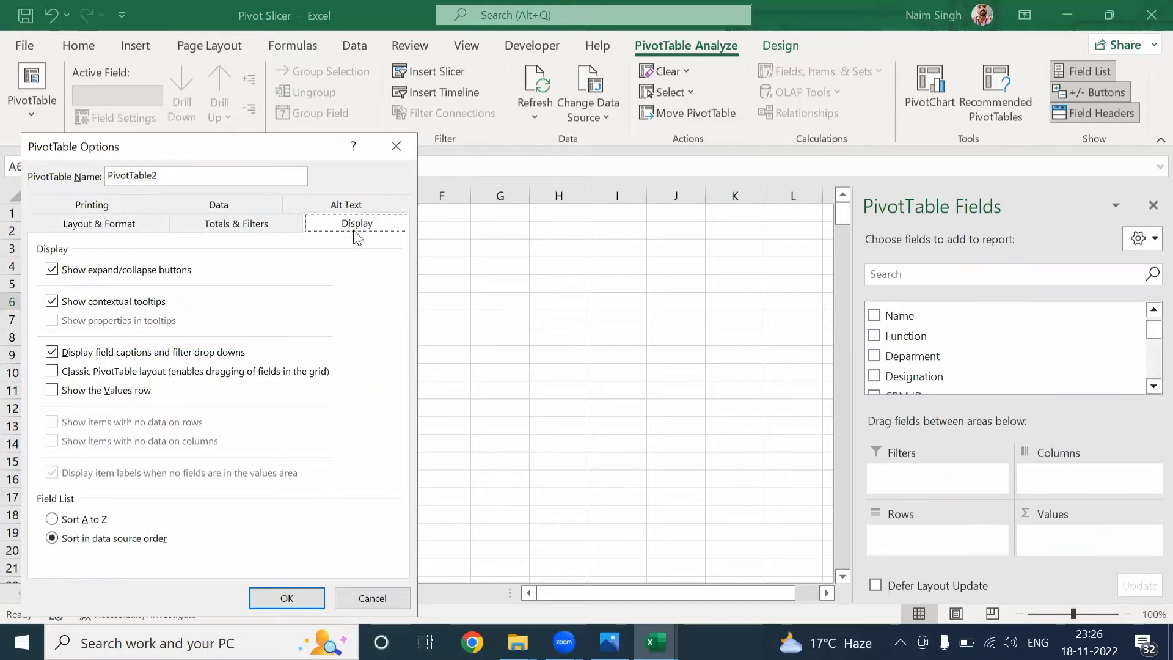
{"action": "left_click", "coordinate": [92, 374]}
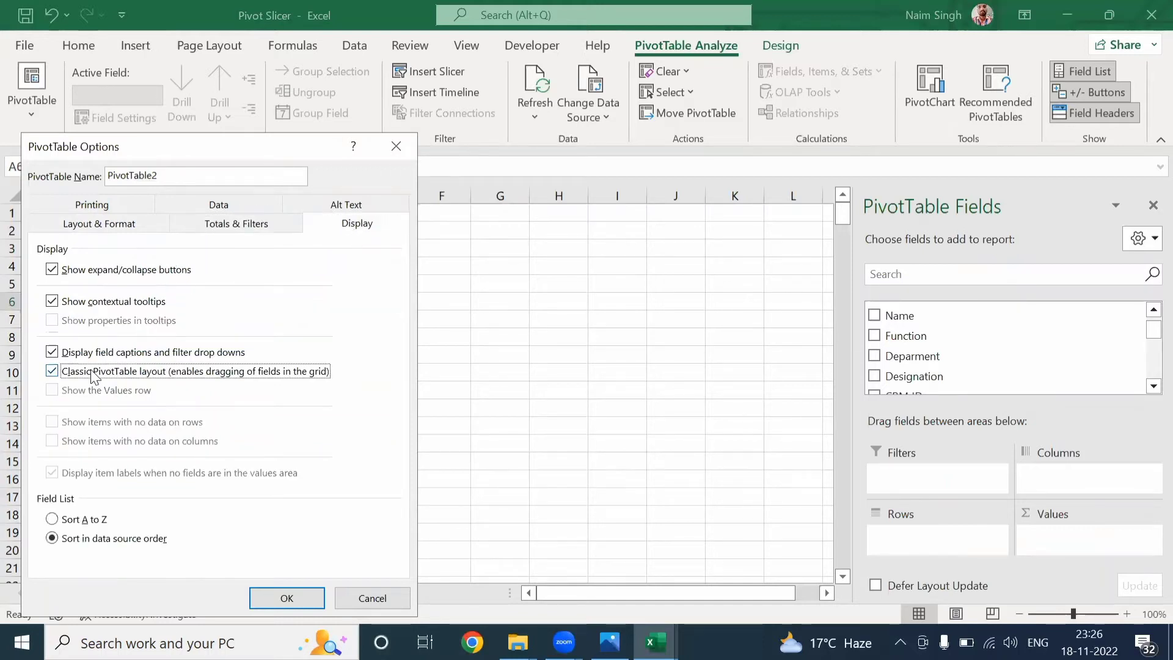
{"action": "key", "text": "Return"}
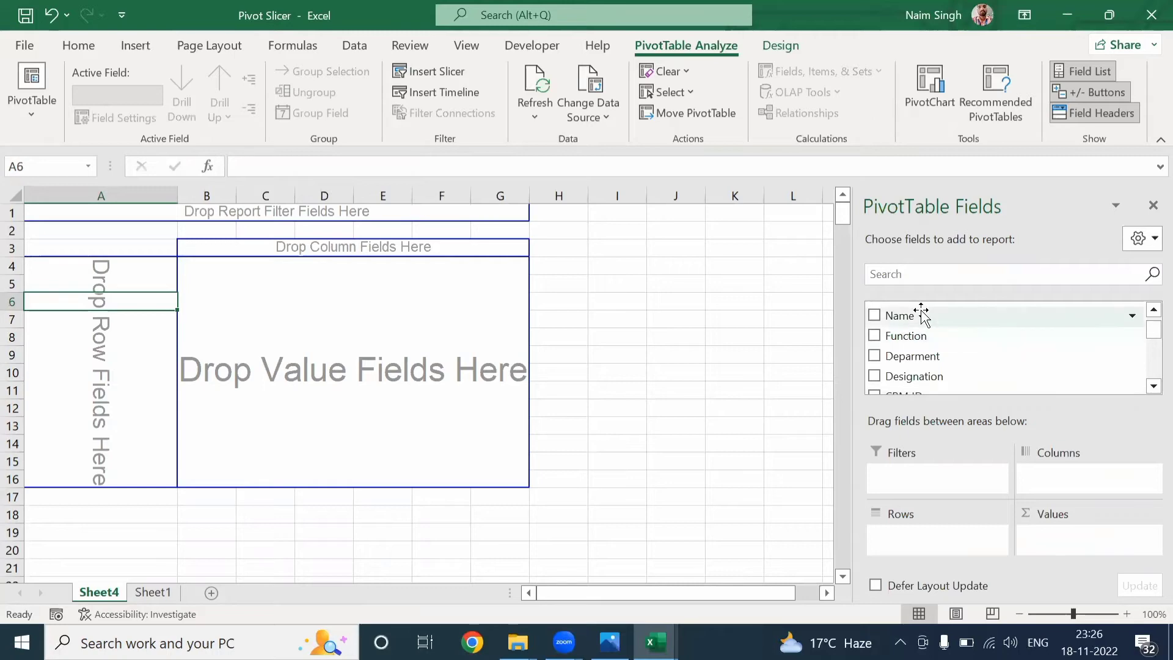
Step: Add the Name and Deparment fields to the PivotTable rows and Sale Data to the values as a sum
{"action": "left_click_drag", "start_coordinate": [922, 315], "coordinate": [925, 541]}
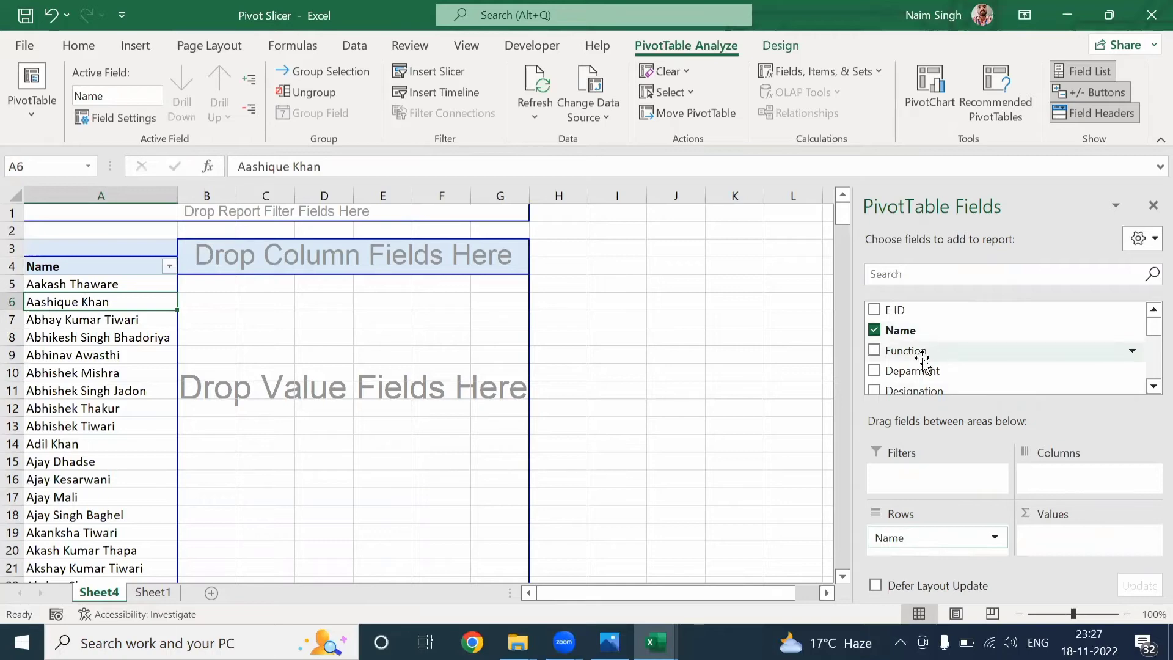
{"action": "left_click_drag", "start_coordinate": [923, 369], "coordinate": [916, 548]}
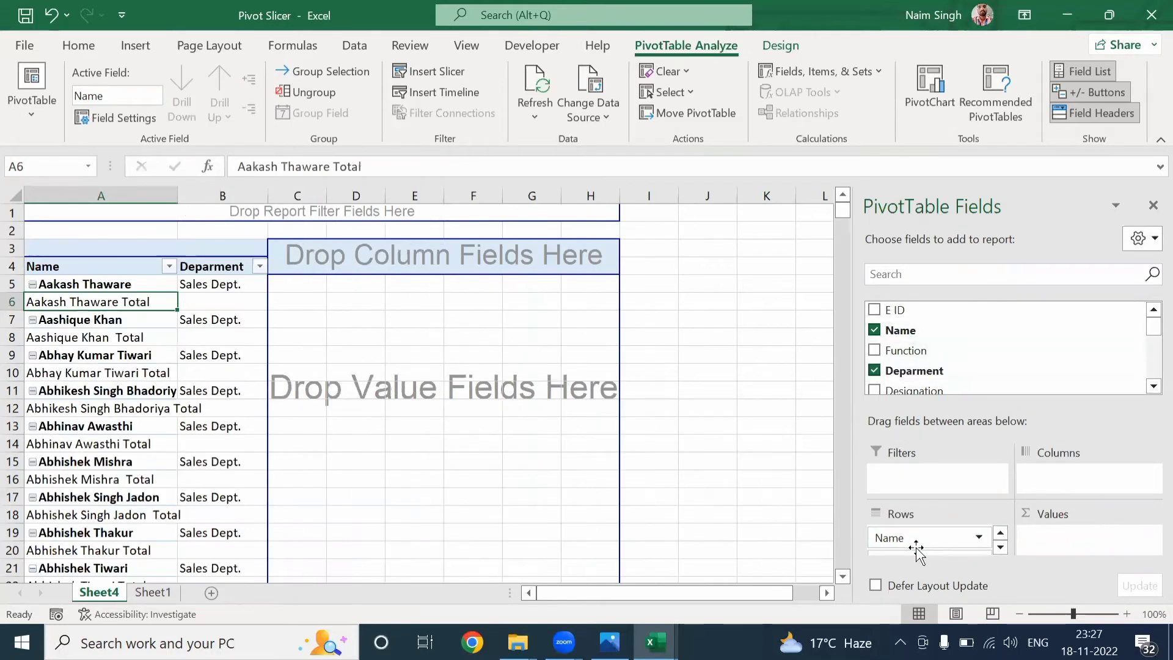
{"action": "left_click", "coordinate": [1149, 390]}
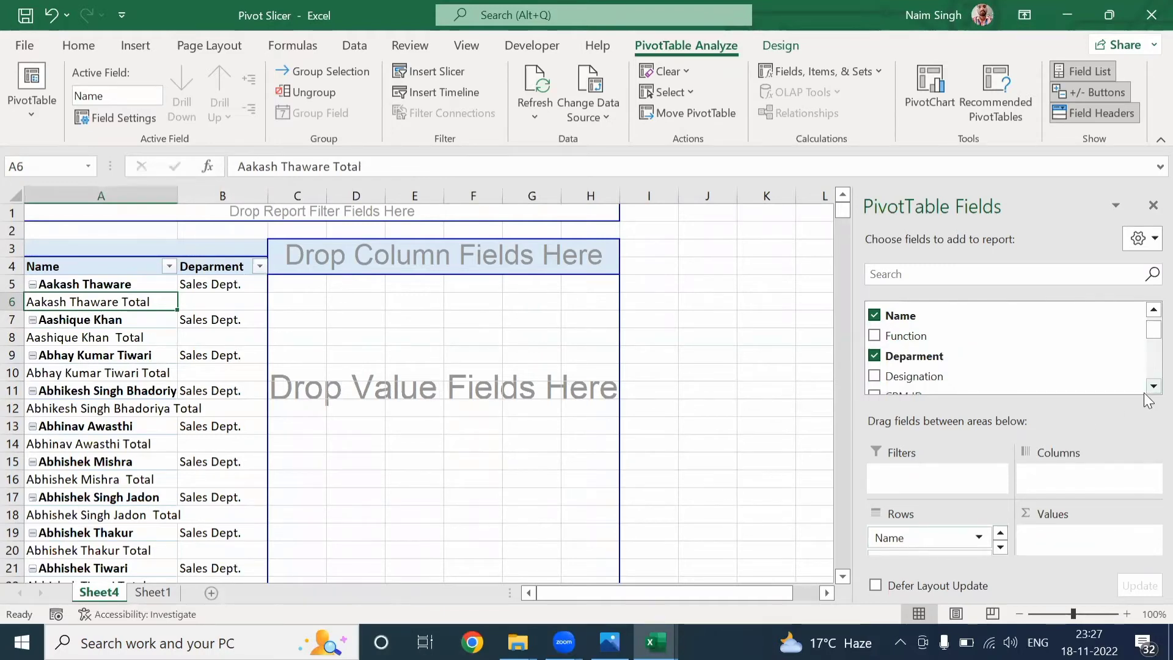
{"action": "left_click", "coordinate": [1146, 394]}
{"action": "left_click", "coordinate": [1146, 394]}
{"action": "left_click", "coordinate": [1146, 394]}
{"action": "left_click", "coordinate": [1146, 394]}
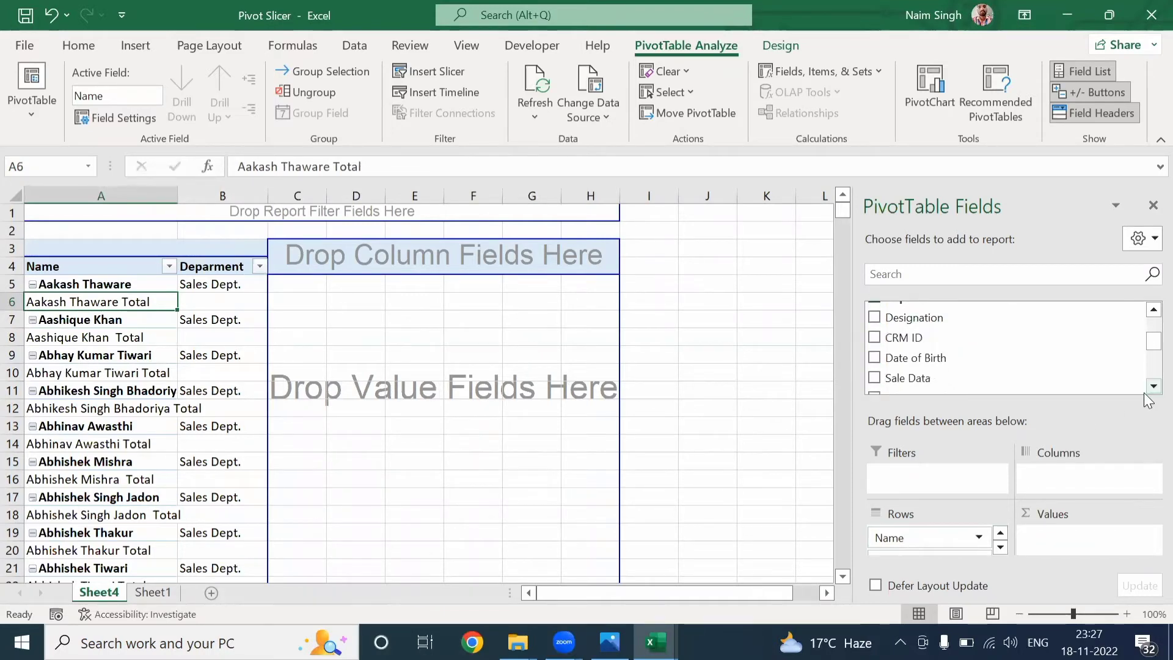
{"action": "left_click_drag", "start_coordinate": [922, 366], "coordinate": [1065, 550]}
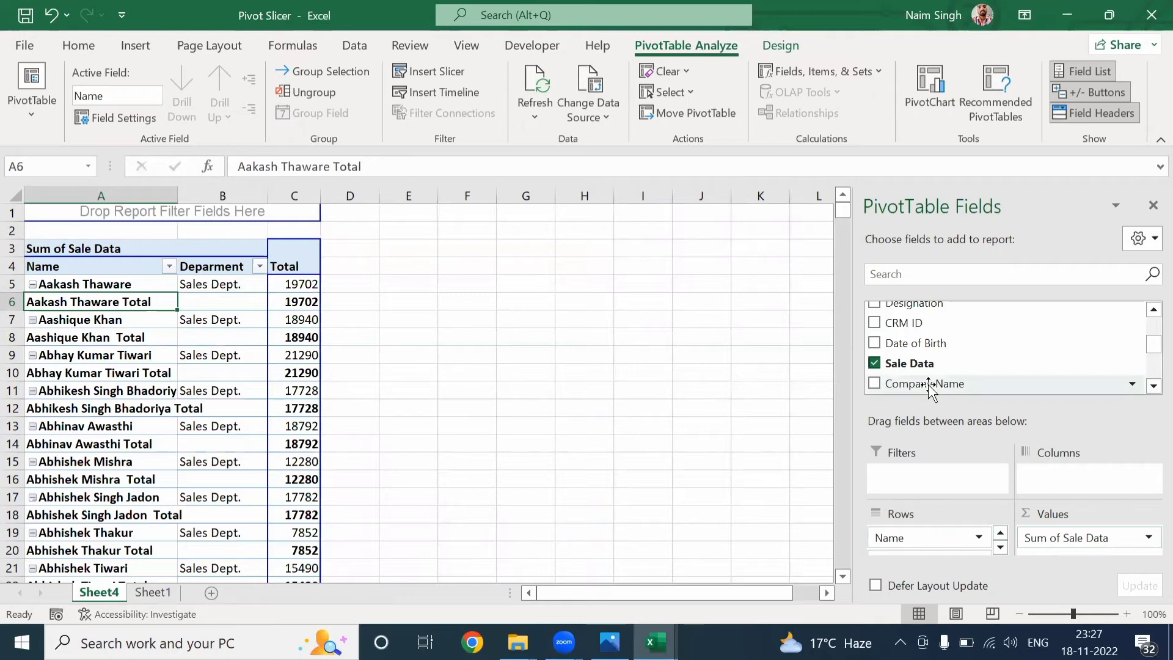
Step: Add Company Name as the report filter and place Full Address in the rows between Name and Deparment
{"action": "left_click_drag", "start_coordinate": [928, 387], "coordinate": [924, 480]}
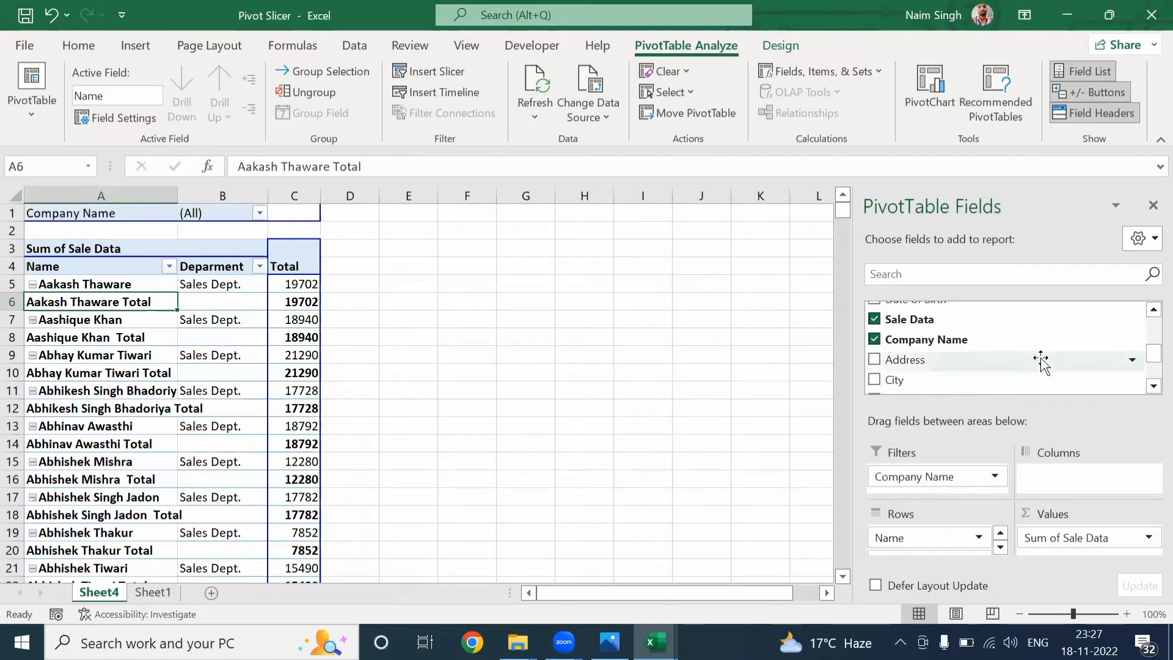
{"action": "left_click", "coordinate": [1154, 386]}
{"action": "left_click", "coordinate": [1154, 386]}
{"action": "left_click", "coordinate": [1152, 386]}
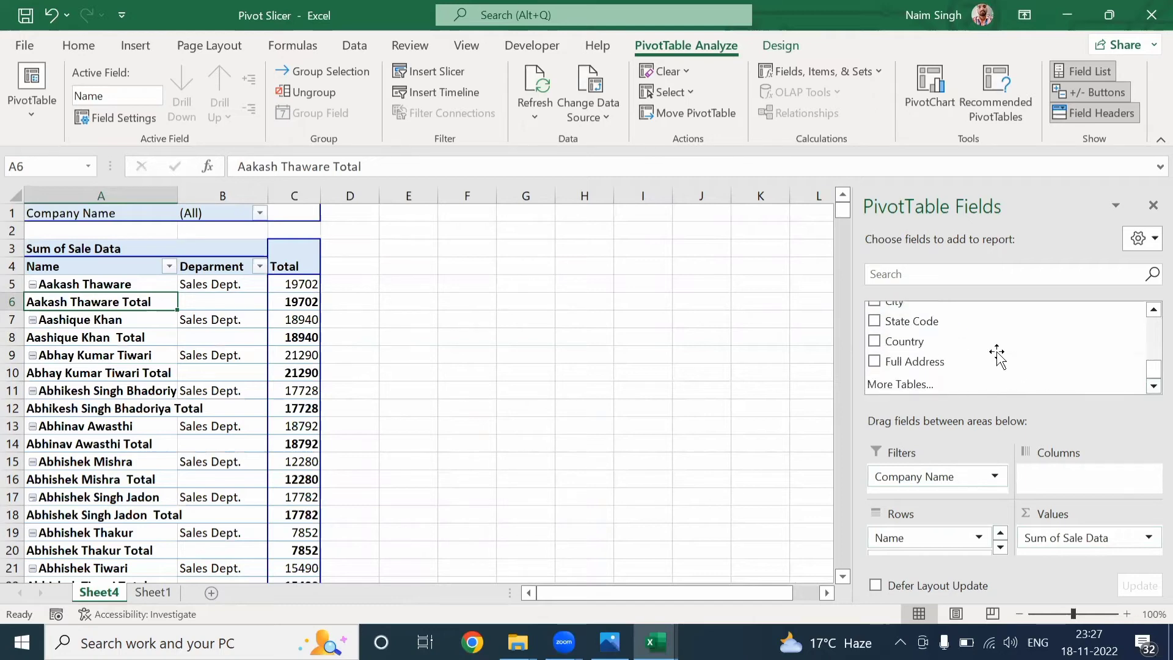
{"action": "left_click_drag", "start_coordinate": [961, 365], "coordinate": [945, 550]}
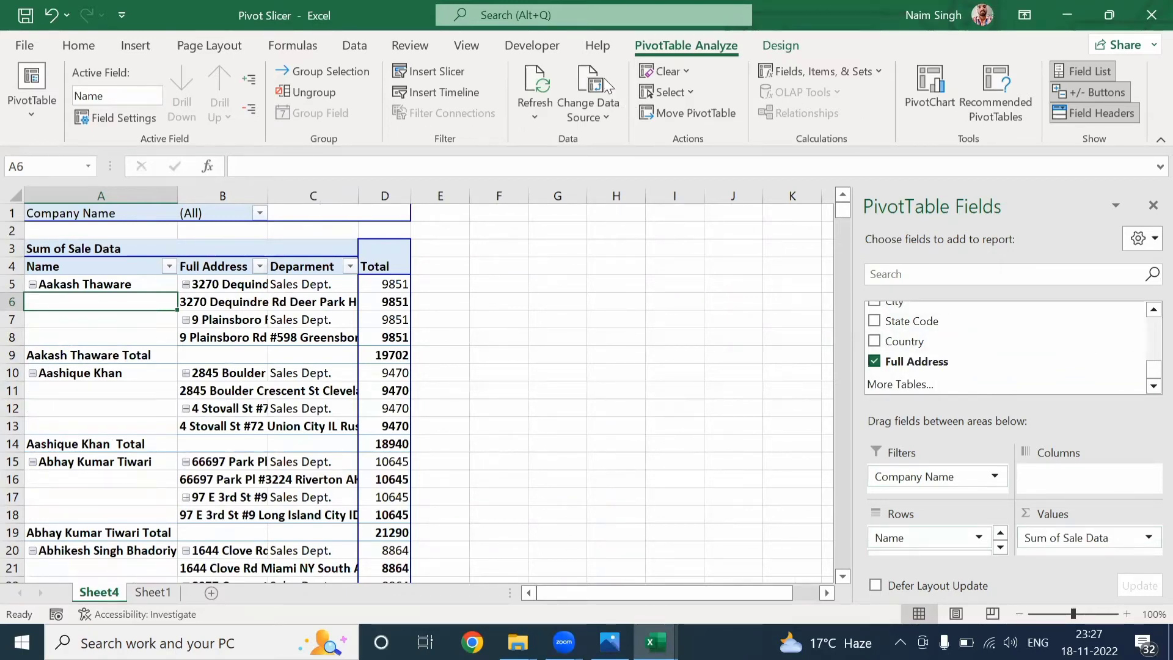
Step: Set the PivotTable's report layout to repeat all item labels
{"action": "left_click", "coordinate": [780, 46]}
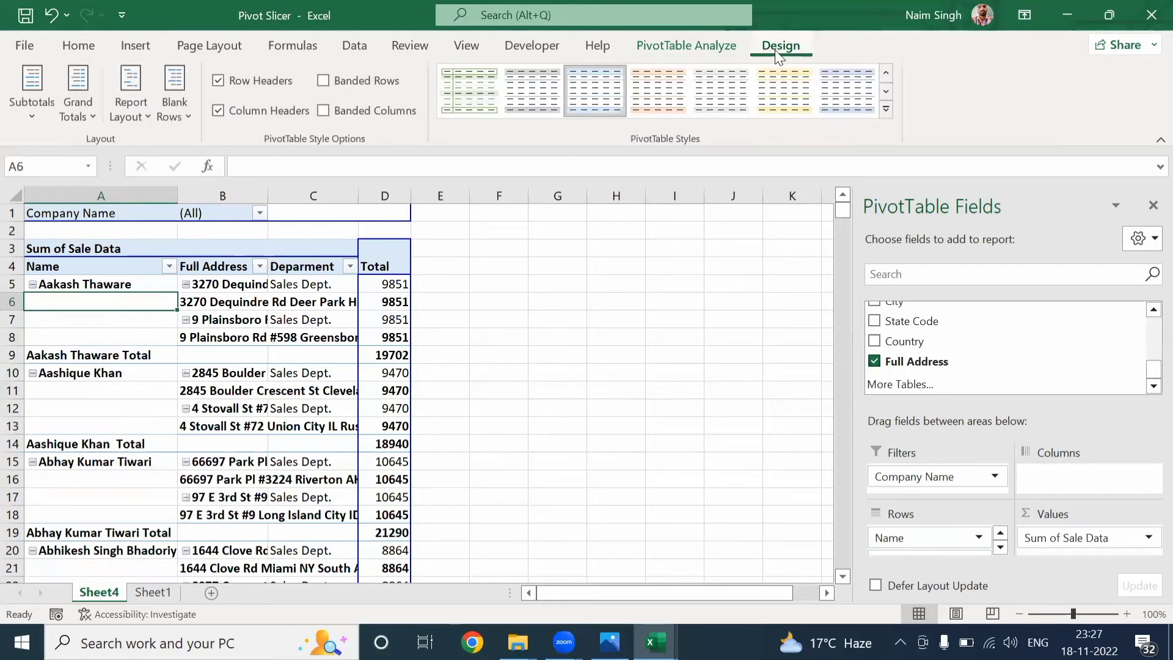
{"action": "left_click", "coordinate": [148, 114]}
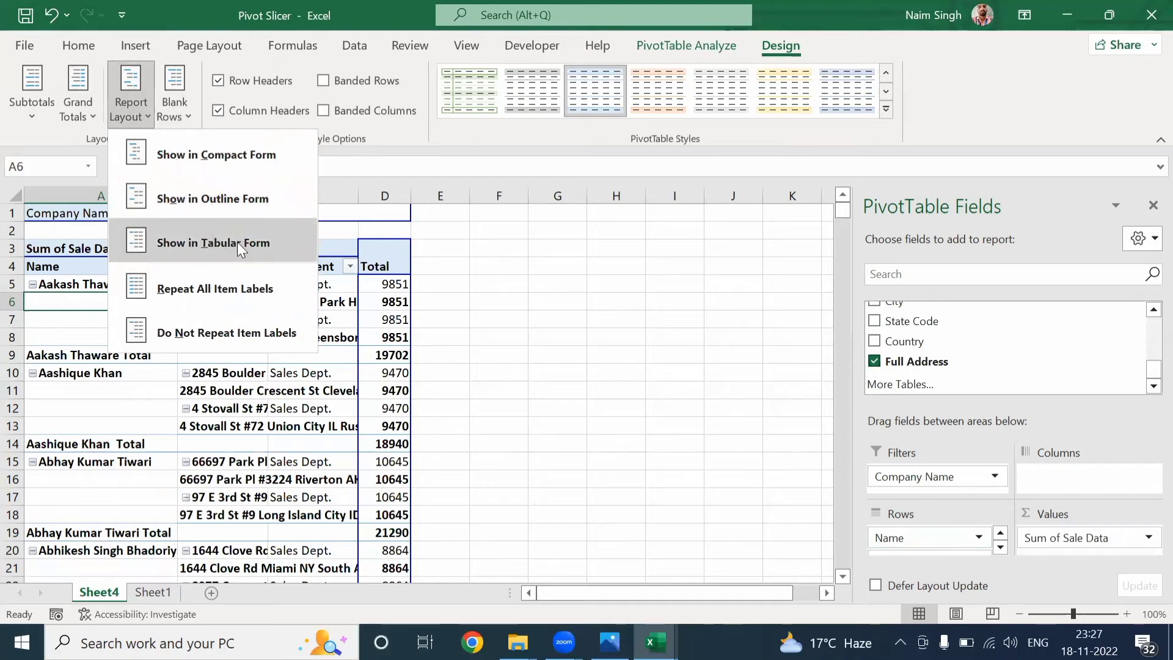
{"action": "left_click", "coordinate": [220, 282]}
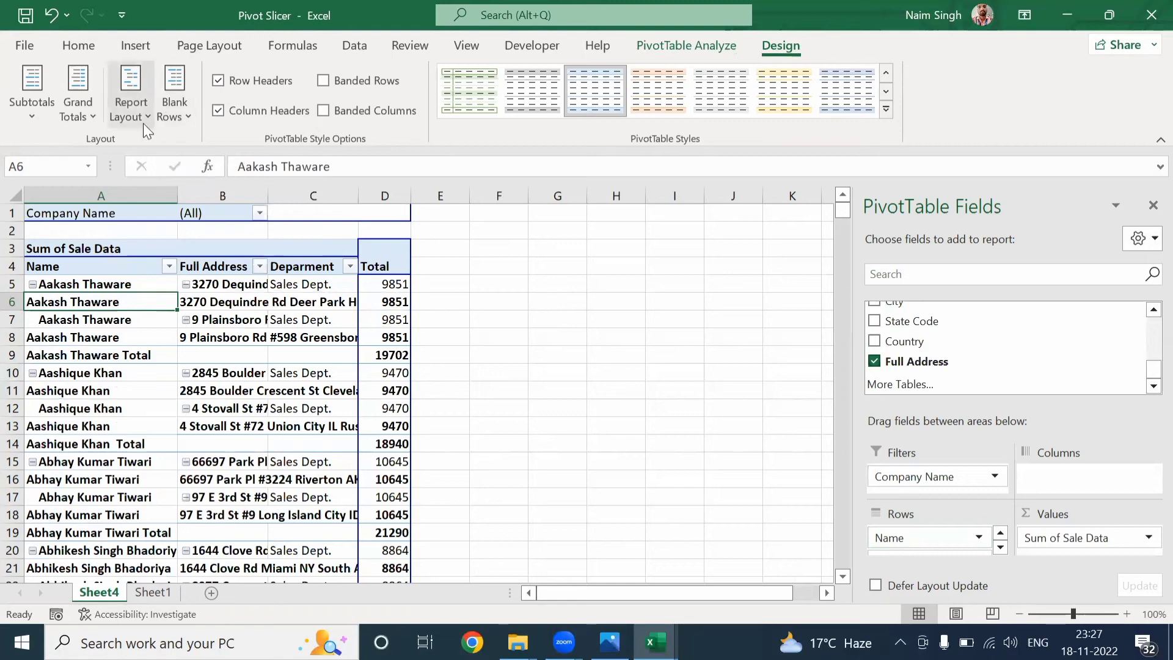
Step: Try the compact form report layout, and return the PivotTable to tabular form
{"action": "left_click", "coordinate": [93, 113]}
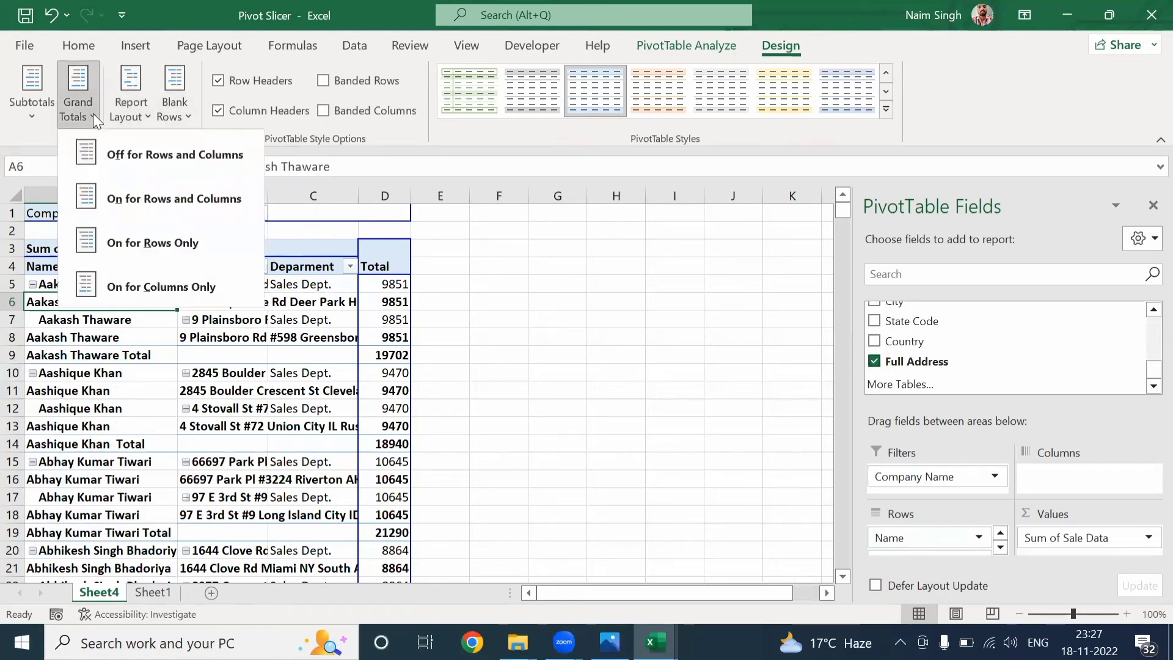
{"action": "left_click", "coordinate": [149, 116]}
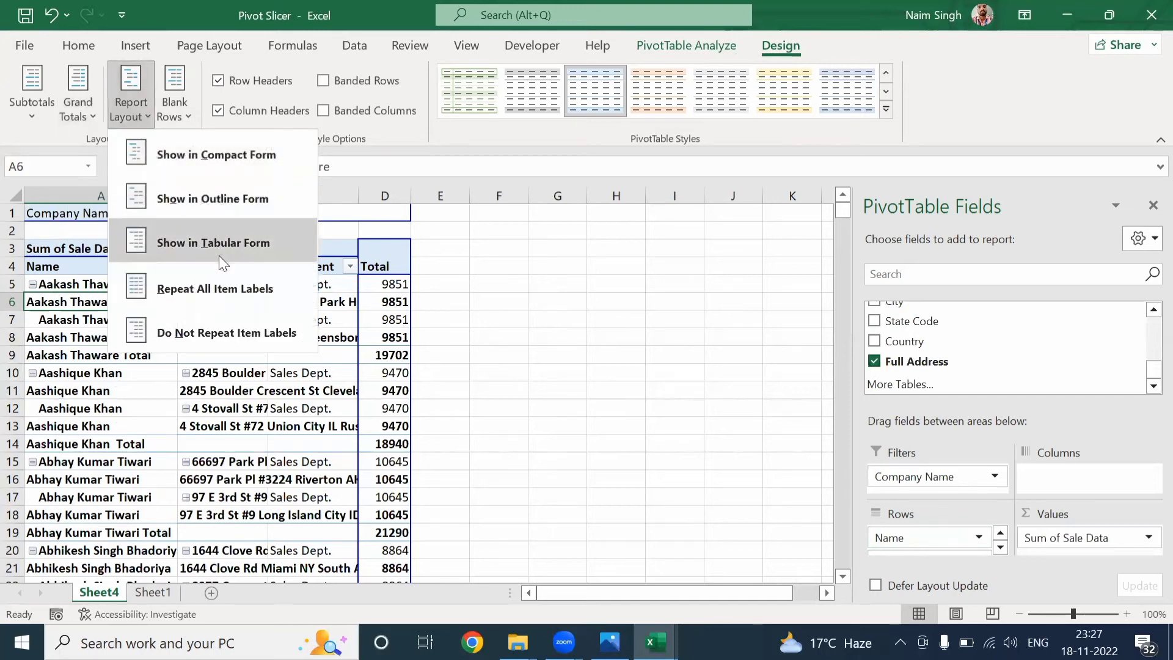
{"action": "left_click", "coordinate": [209, 161]}
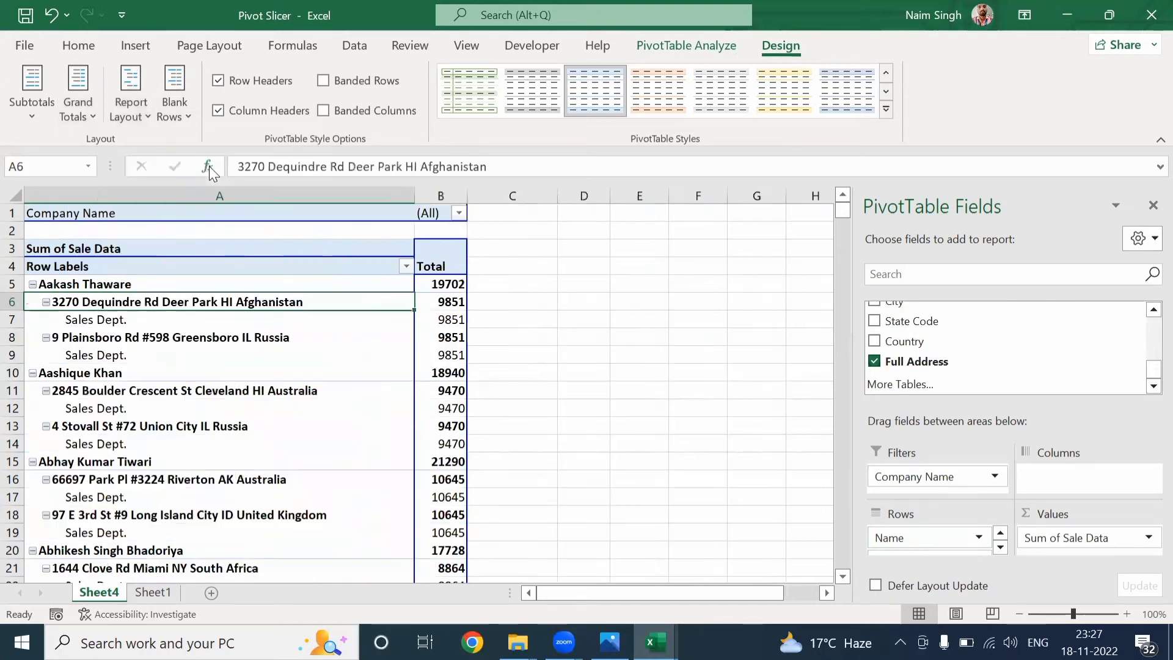
{"action": "left_click", "coordinate": [146, 108]}
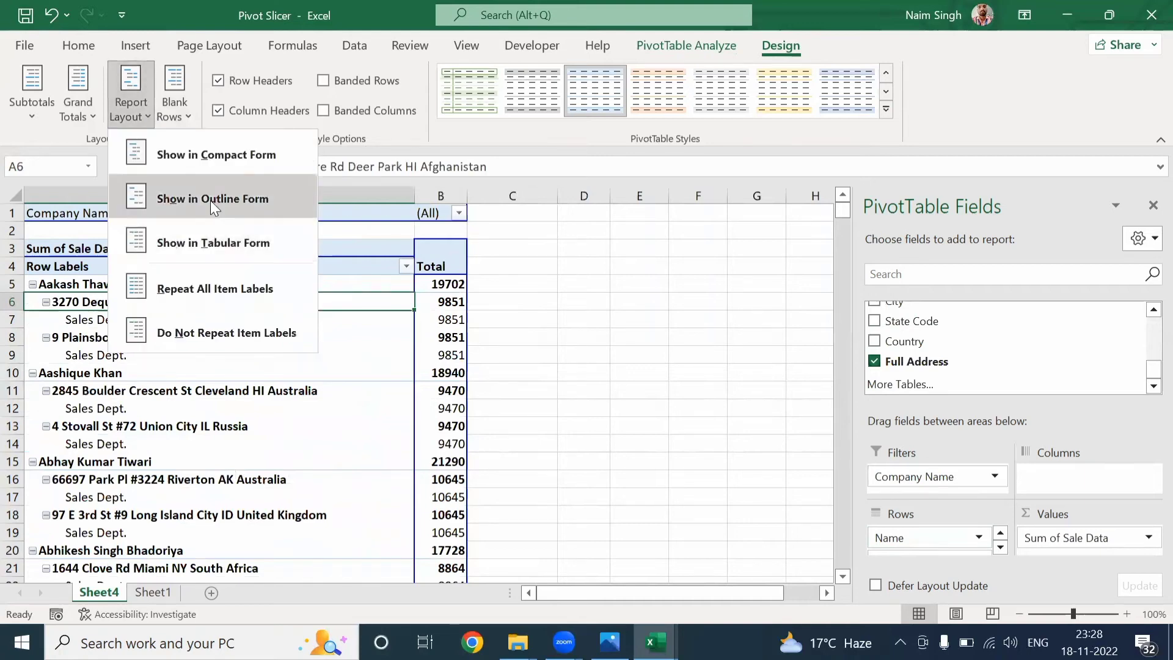
{"action": "left_click", "coordinate": [213, 225]}
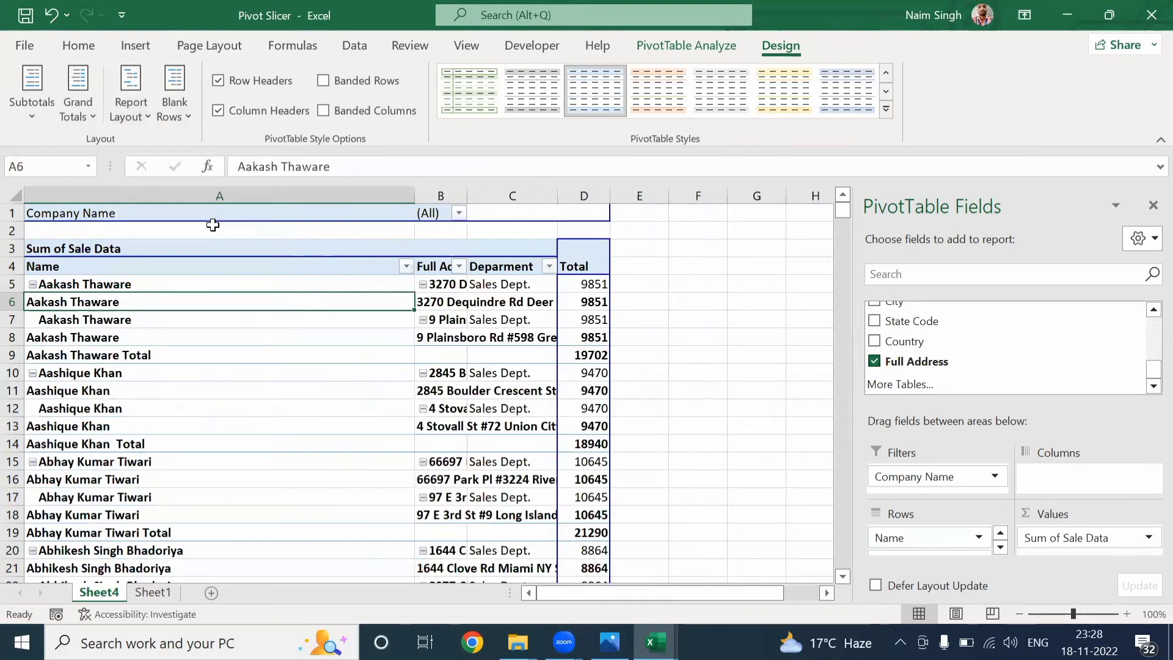
Step: Turn off all subtotals in the PivotTable and select the Company Name filter label in cell A1
{"action": "left_click", "coordinate": [30, 117]}
{"action": "left_click", "coordinate": [66, 154]}
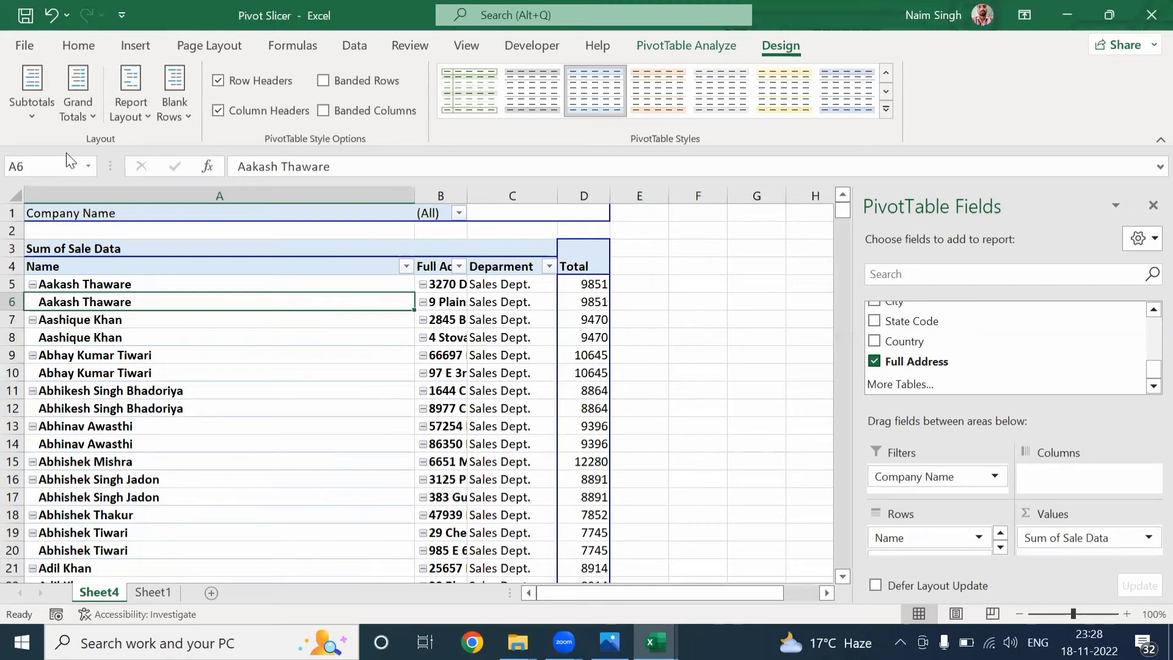
{"action": "key", "text": "Up"}
{"action": "key", "text": "Up"}
{"action": "key", "text": "Up"}
{"action": "key", "text": "Up"}
{"action": "key", "text": "Up"}
{"action": "key", "text": "Down"}
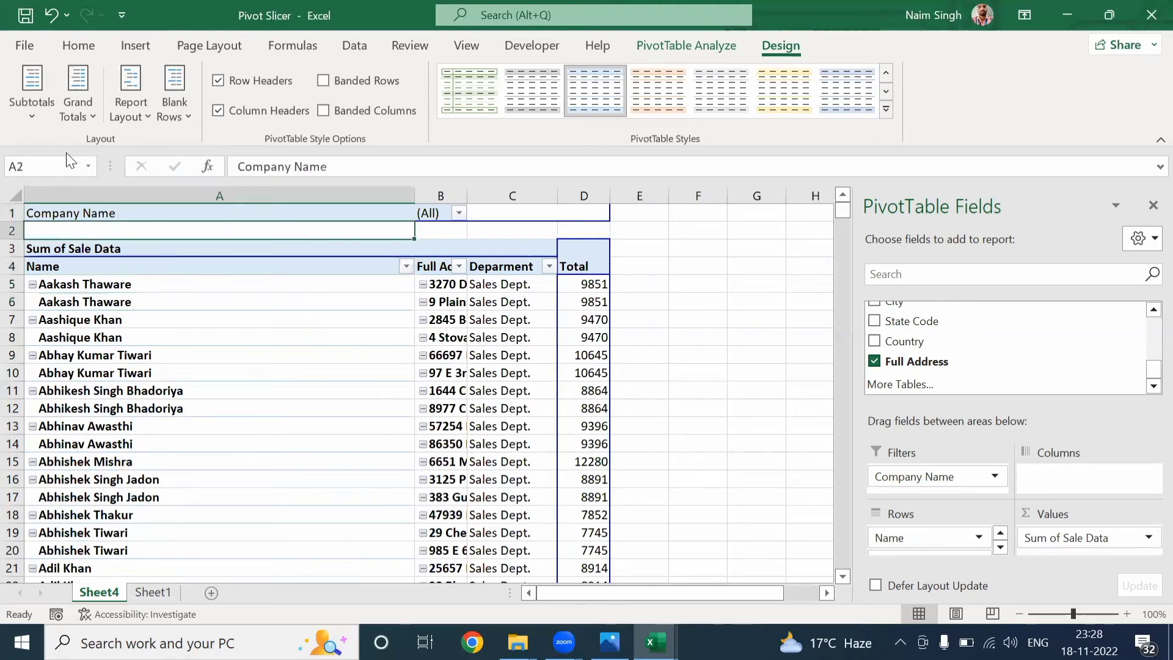
{"action": "key", "text": "Up"}
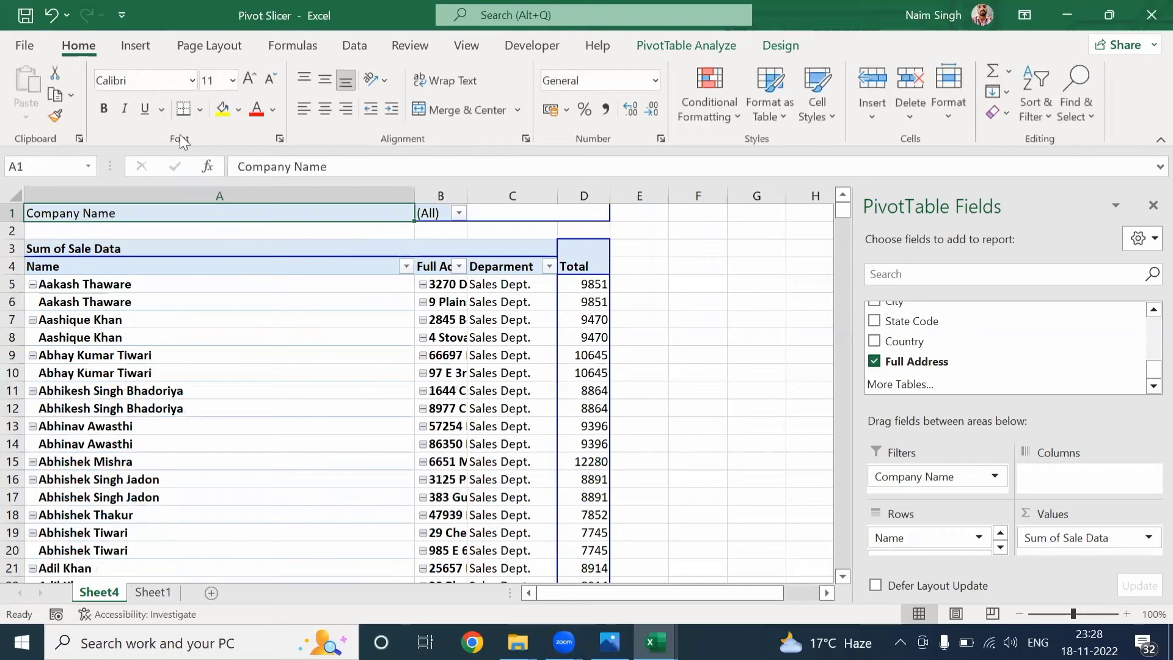
{"action": "left_click", "coordinate": [458, 213]}
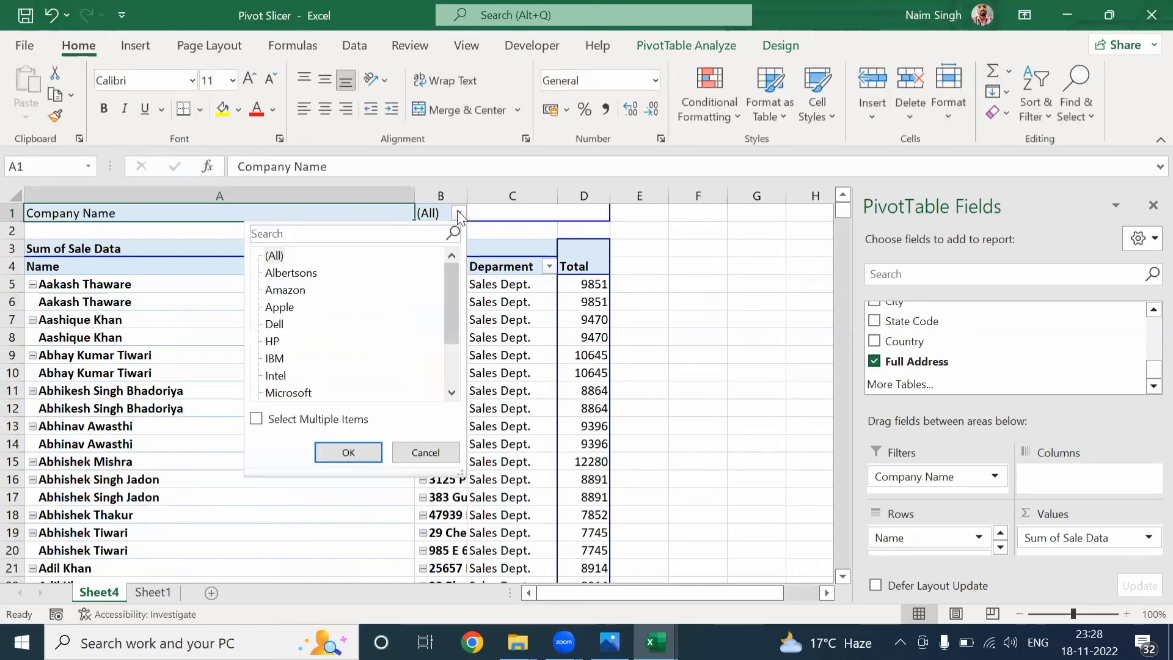
{"action": "left_click", "coordinate": [256, 419]}
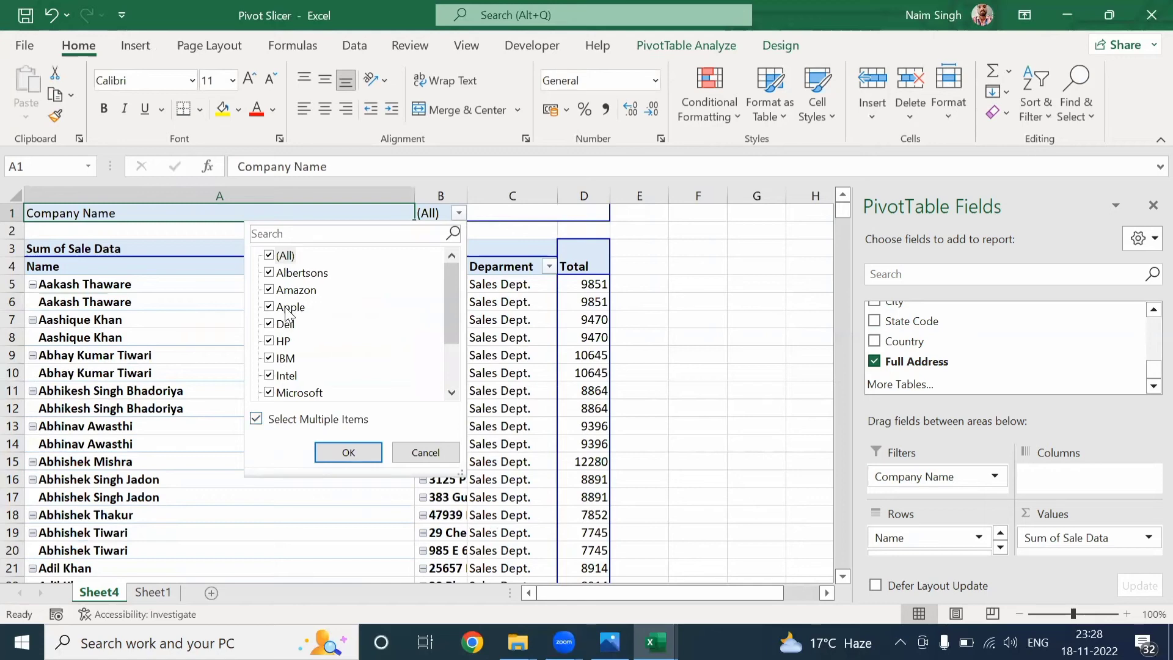
{"action": "left_click", "coordinate": [428, 453]}
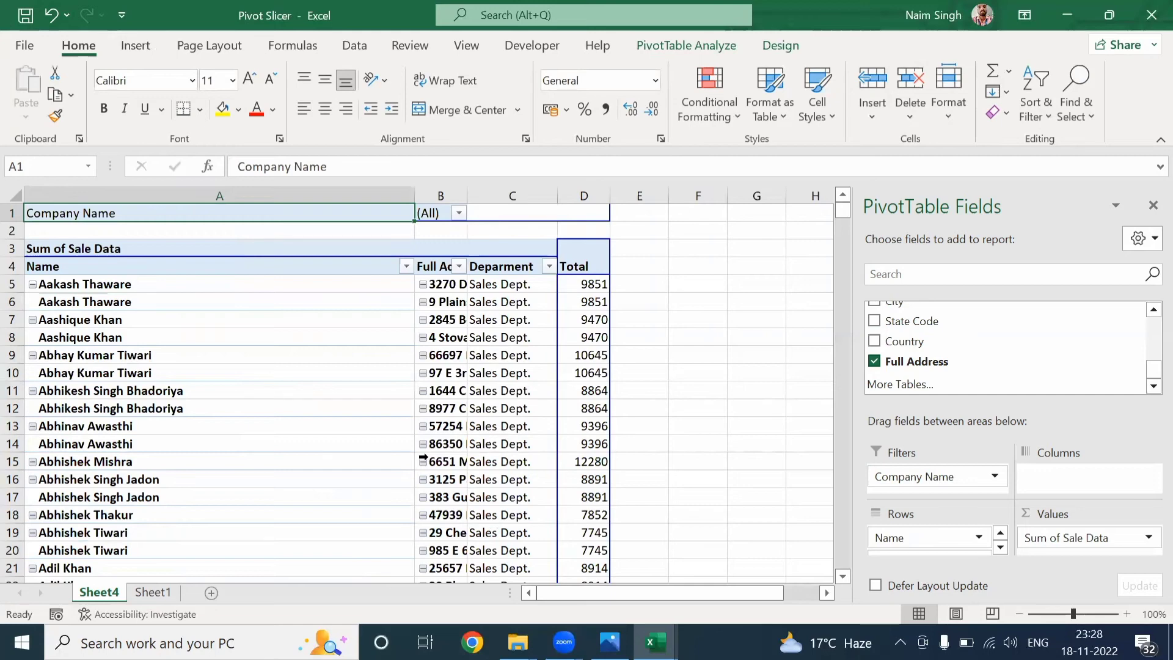
Step: Generate a separate report filter page sheet for each Company Name from the PivotTable
{"action": "left_click", "coordinate": [685, 50]}
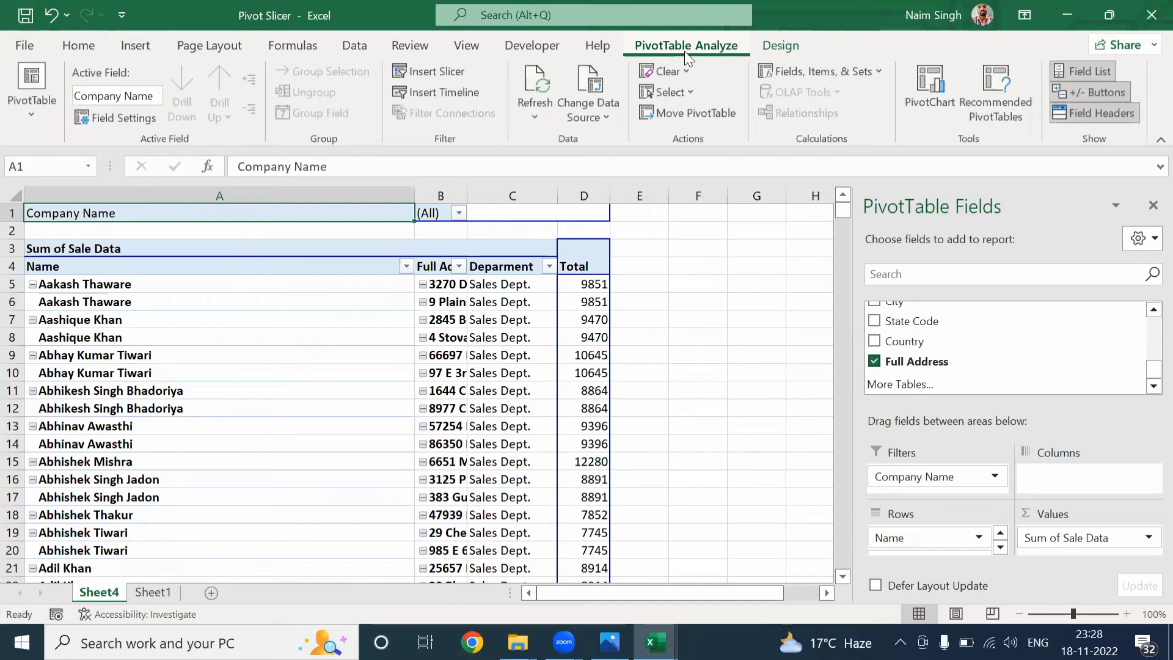
{"action": "left_click", "coordinate": [27, 115]}
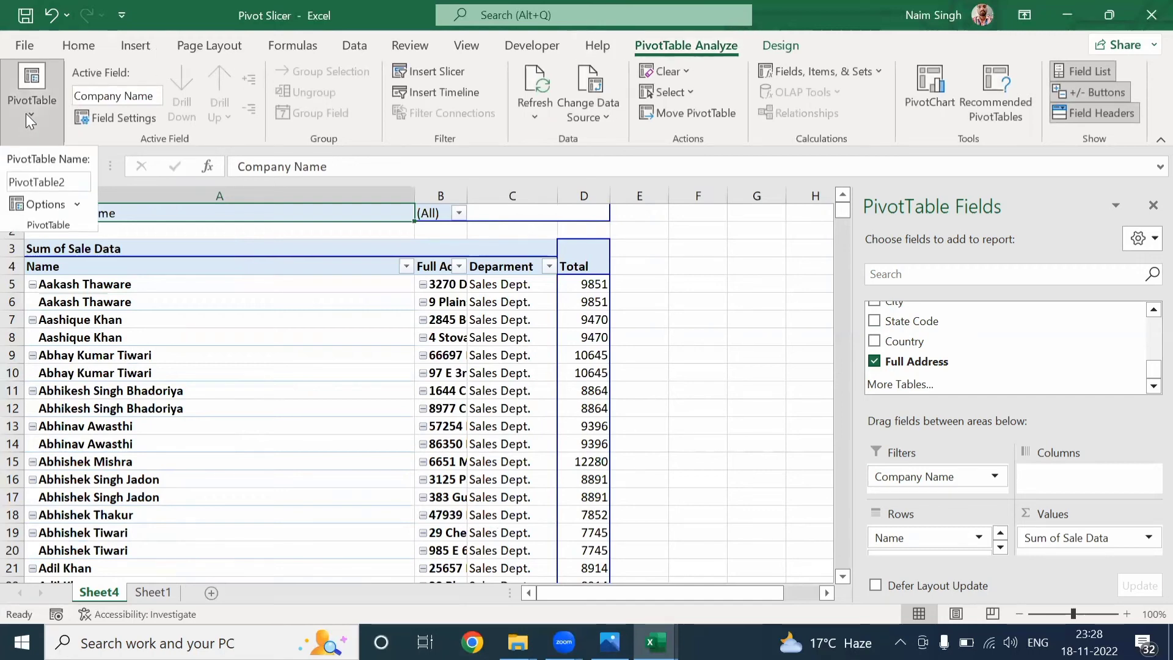
{"action": "left_click", "coordinate": [78, 206]}
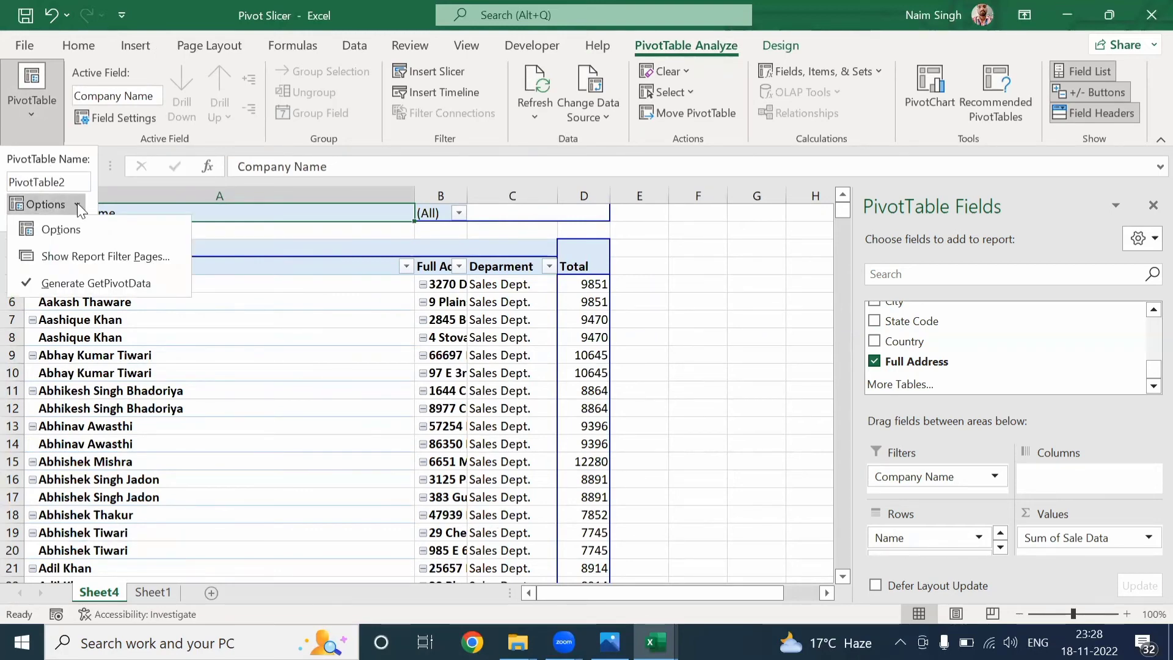
{"action": "left_click", "coordinate": [83, 256]}
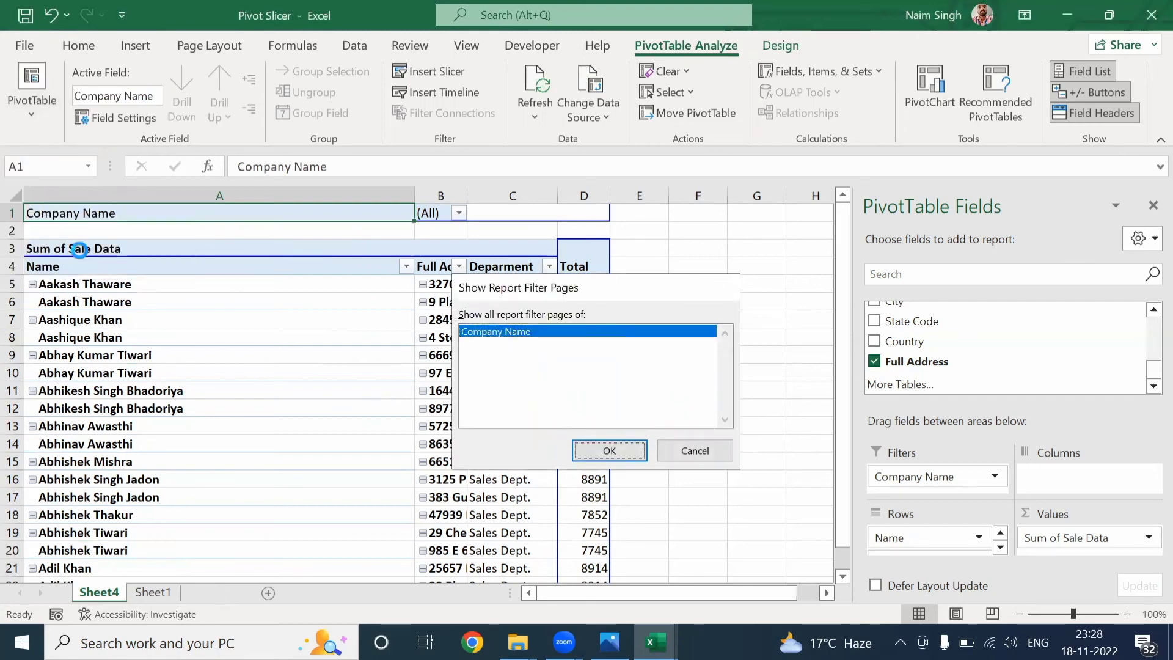
{"action": "key", "text": "Return"}
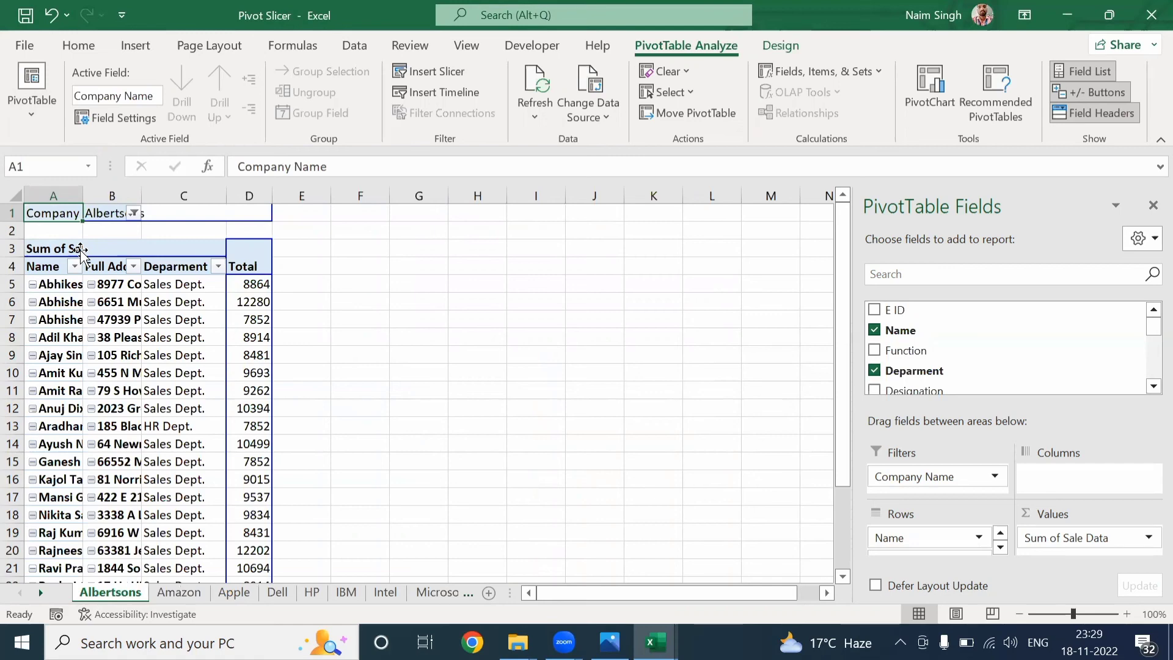
Step: Review the company sheets from Amazon through Techno, and return to the source data on Sheet1
{"action": "left_click", "coordinate": [178, 594]}
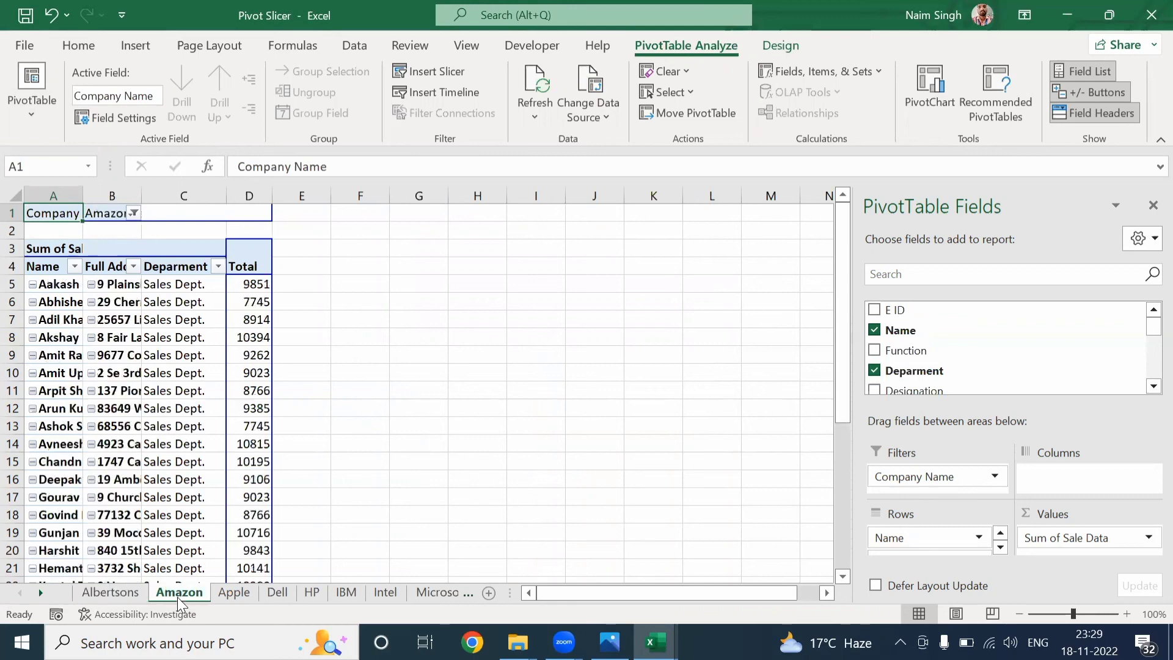
{"action": "left_click", "coordinate": [240, 592]}
{"action": "left_click", "coordinate": [276, 594]}
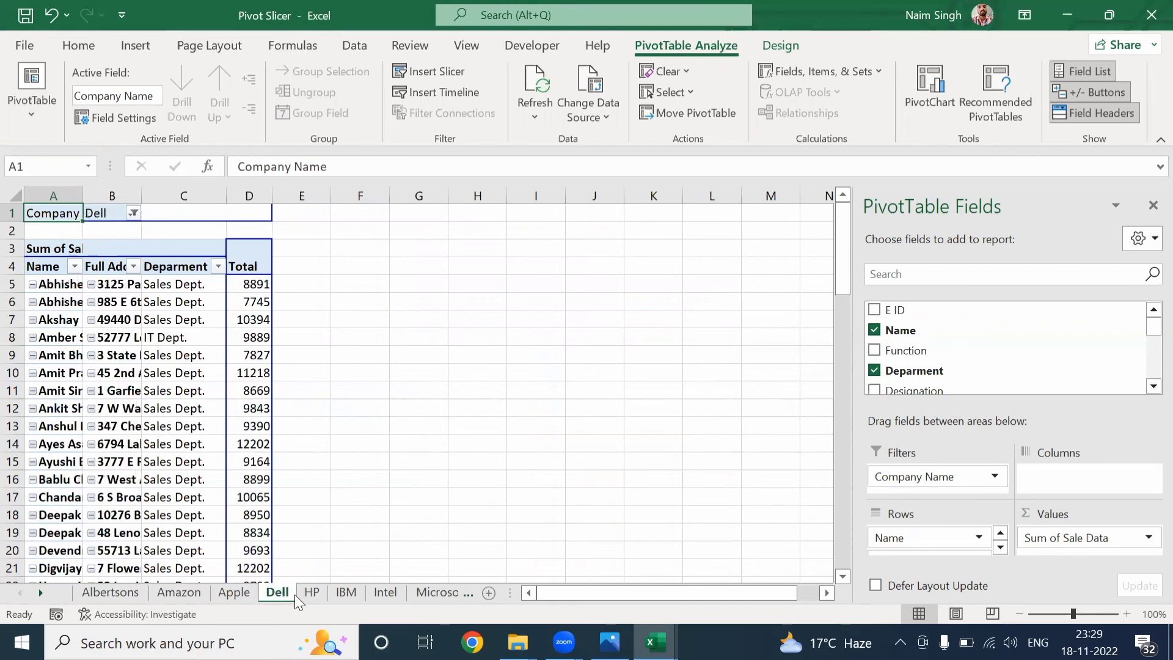
{"action": "left_click", "coordinate": [309, 595]}
{"action": "left_click", "coordinate": [344, 590]}
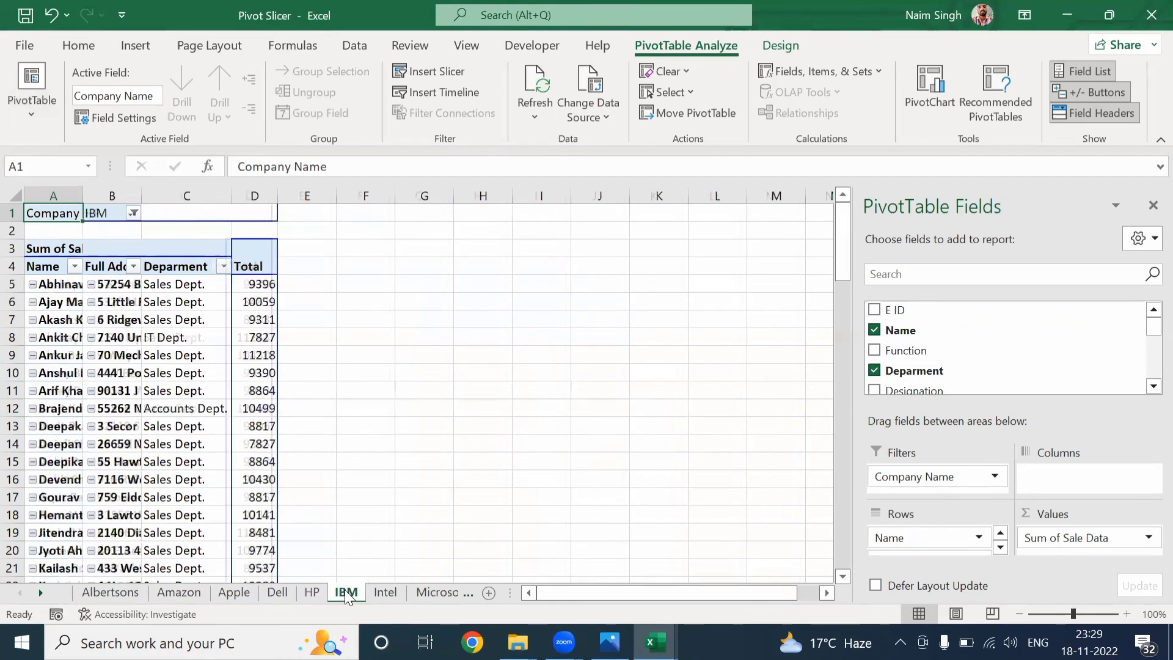
{"action": "left_click", "coordinate": [382, 593]}
{"action": "left_click", "coordinate": [427, 593]}
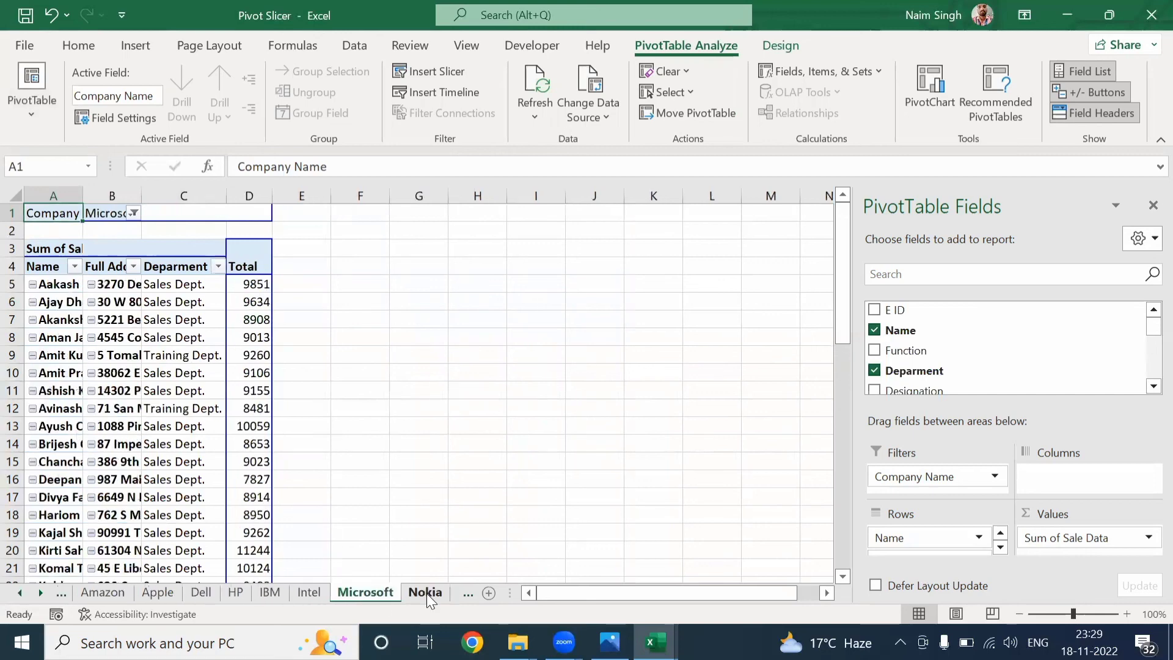
{"action": "left_click", "coordinate": [427, 593]}
{"action": "left_click", "coordinate": [427, 593]}
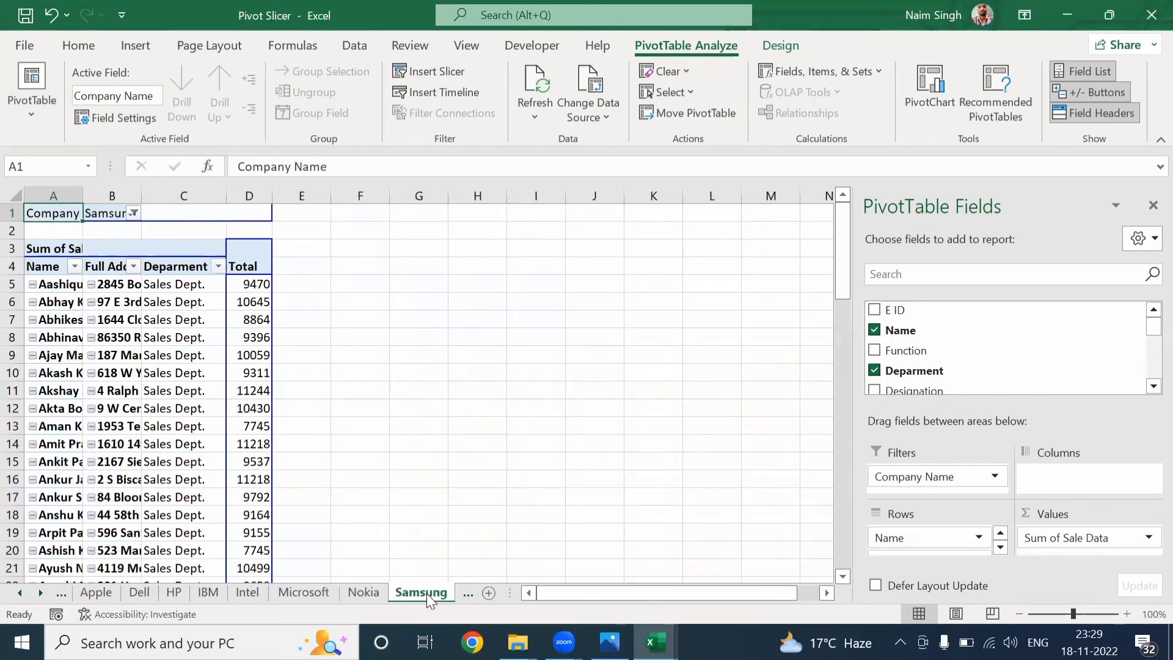
{"action": "left_click", "coordinate": [427, 592]}
{"action": "left_click", "coordinate": [427, 592]}
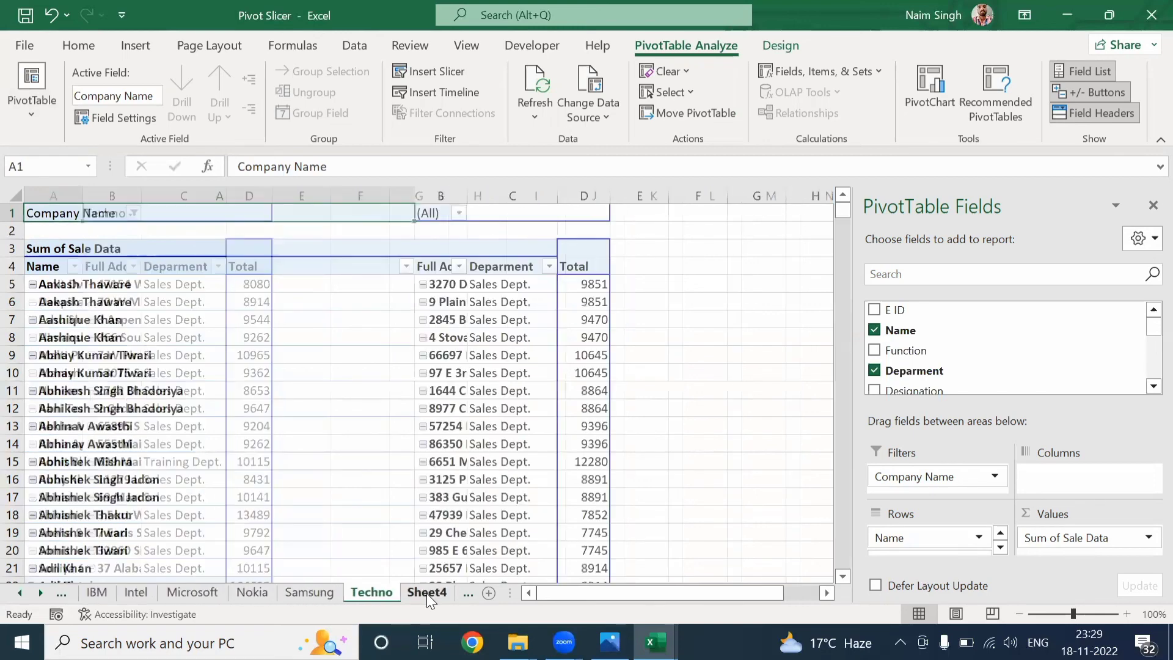
{"action": "left_click", "coordinate": [426, 593]}
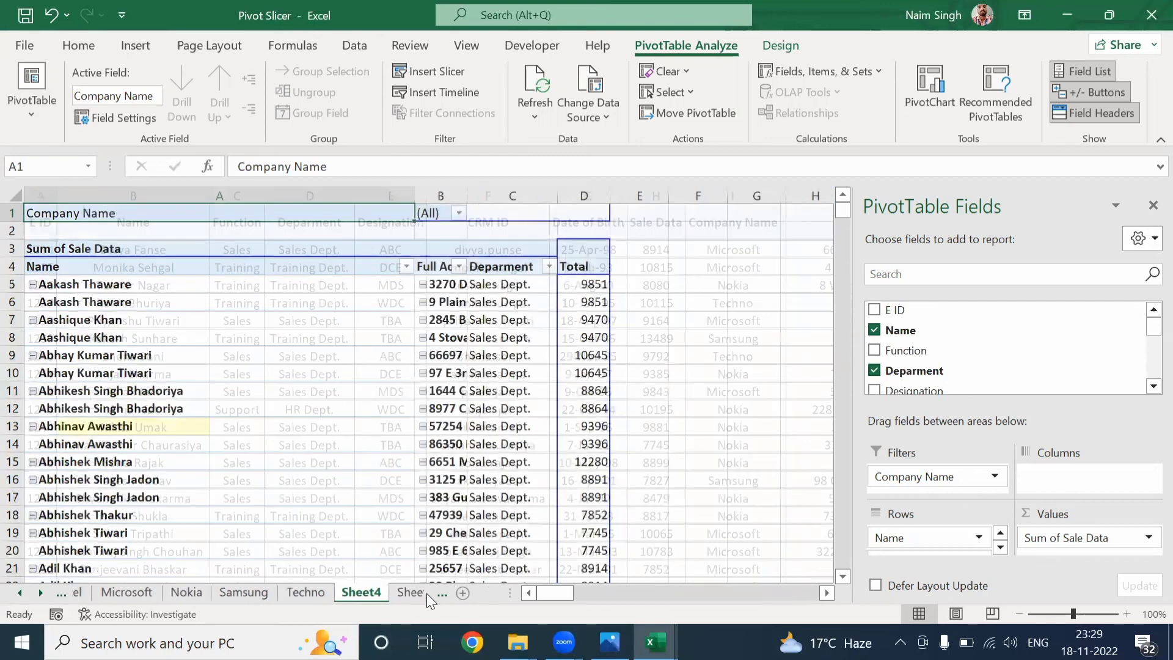
{"action": "left_click", "coordinate": [427, 592]}
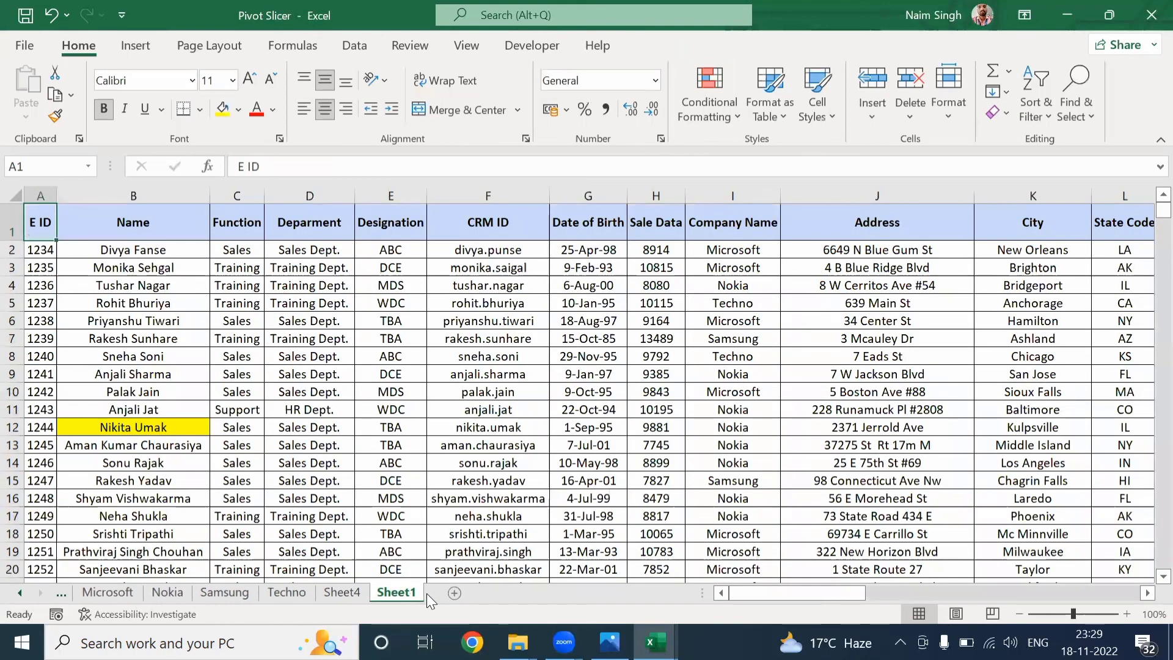